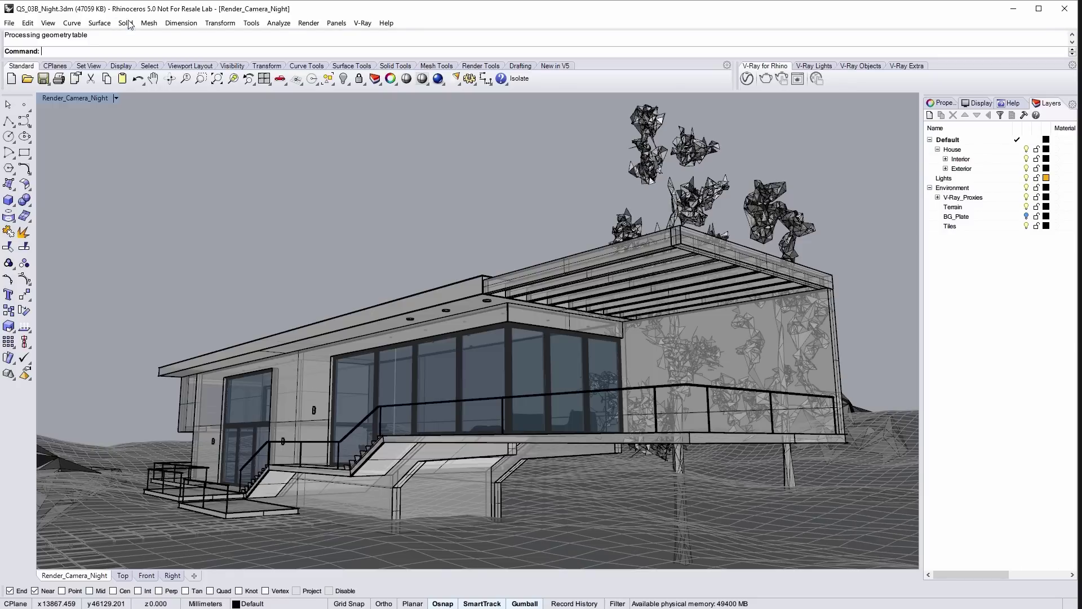
- Enable Material Override in the V-Ray Asset Editor and start a V-Ray Interactive render
left_click(746, 79)
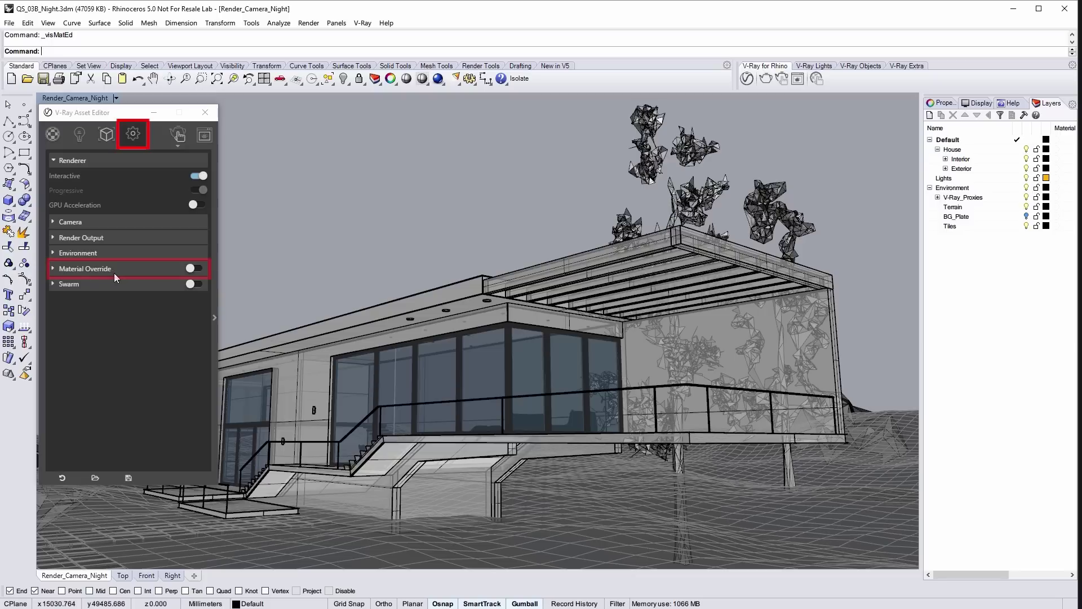
left_click(193, 269)
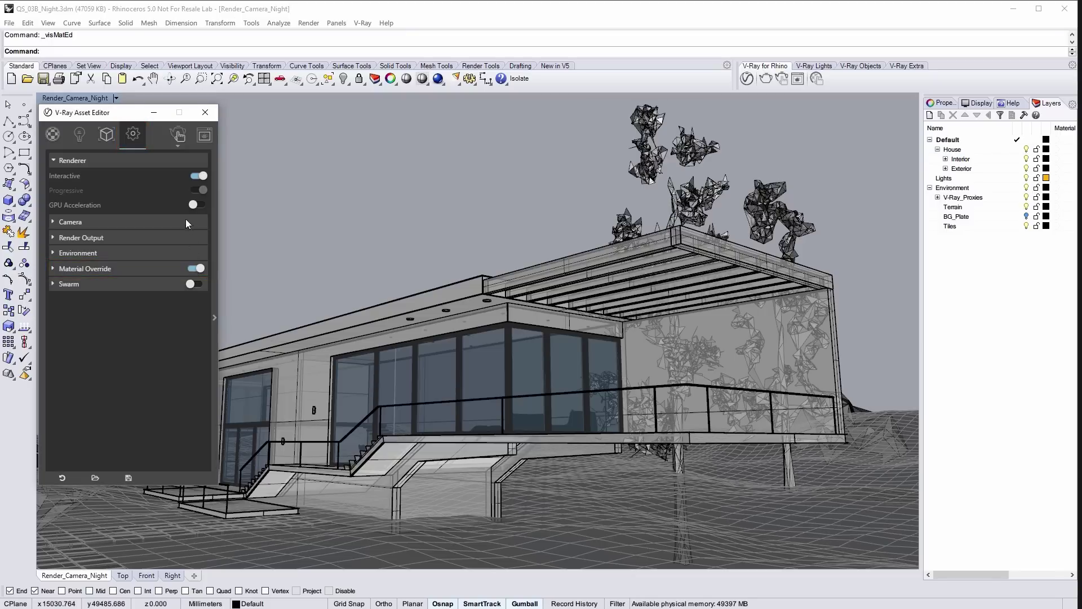
left_click(179, 147)
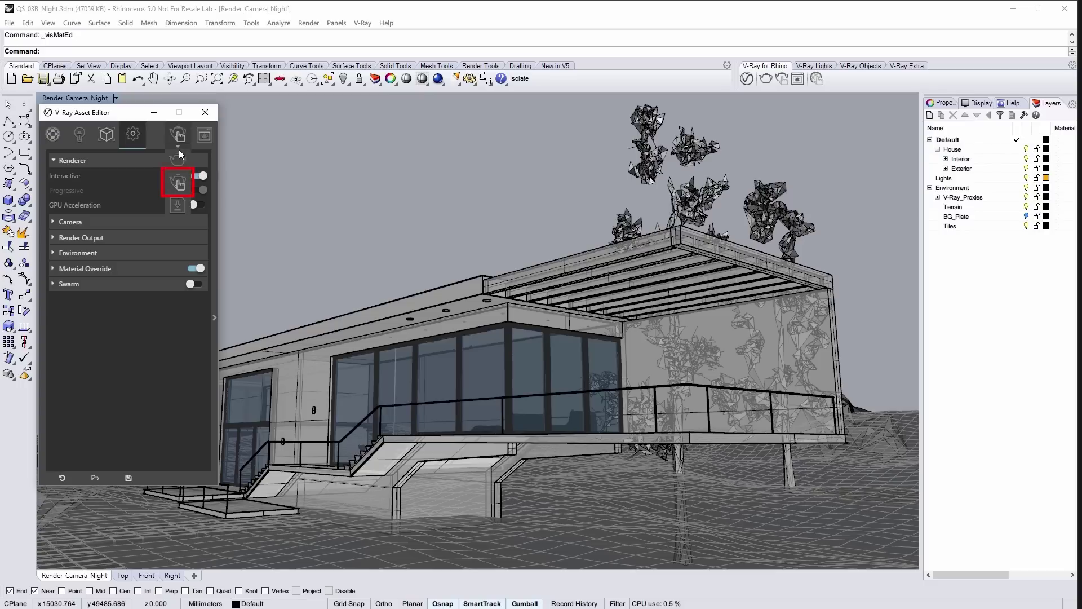
left_click(183, 186)
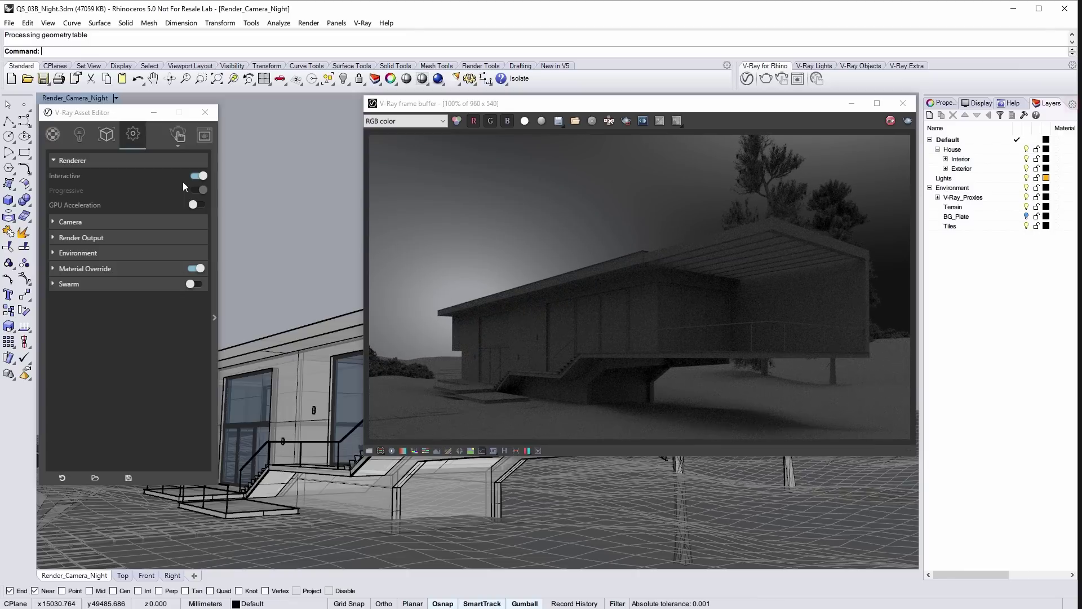
- Turn on Sun On in the Sun side panel to light the interactive preview
left_click(1071, 103)
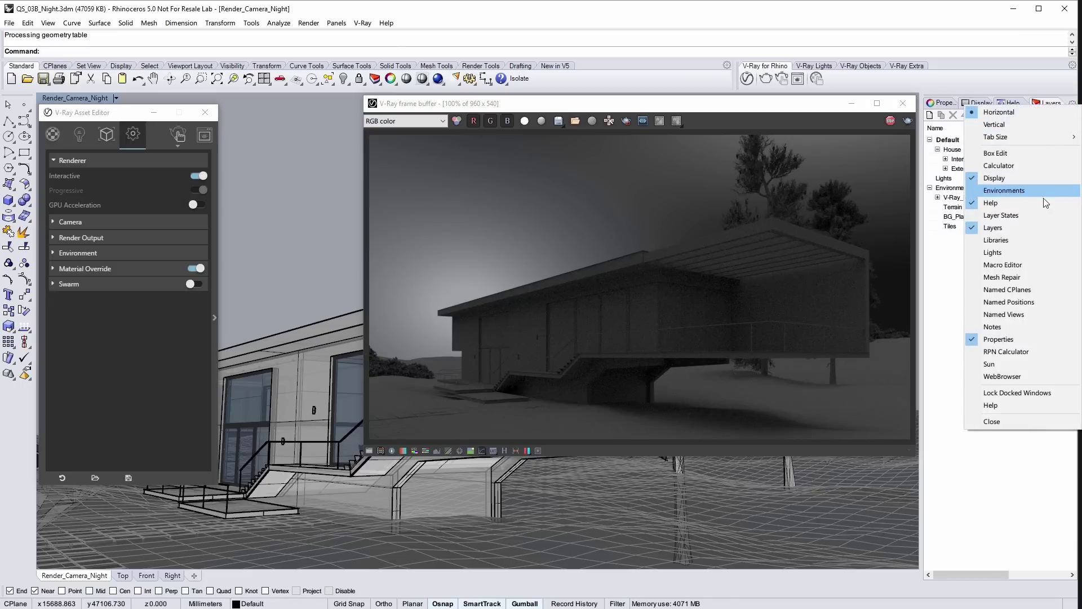
left_click(1013, 365)
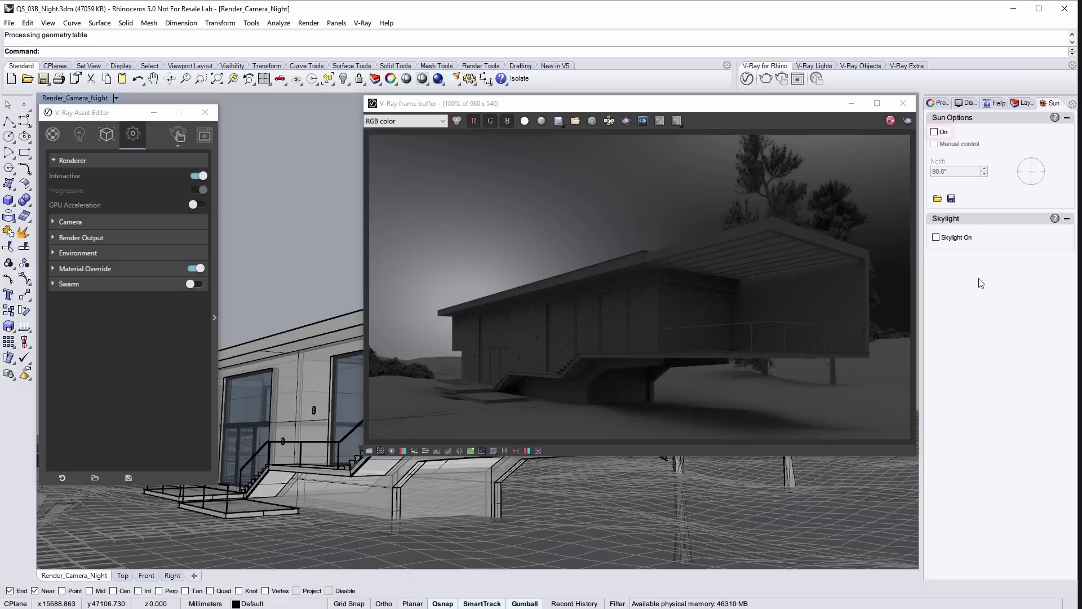
left_click(936, 133)
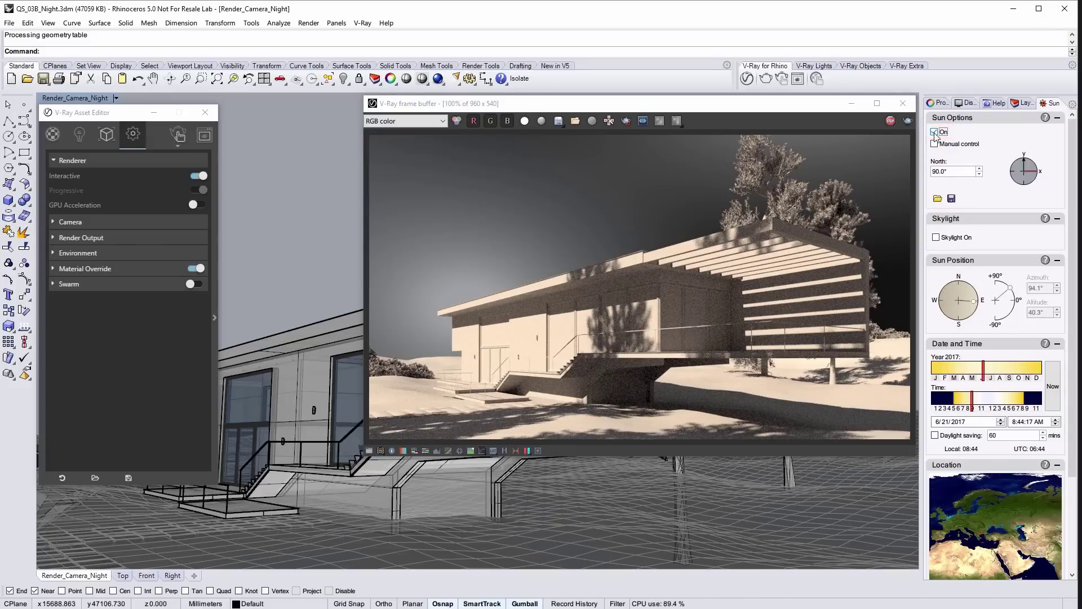
- Clear the environment background and replace it with a Sky texture
left_click(102, 256)
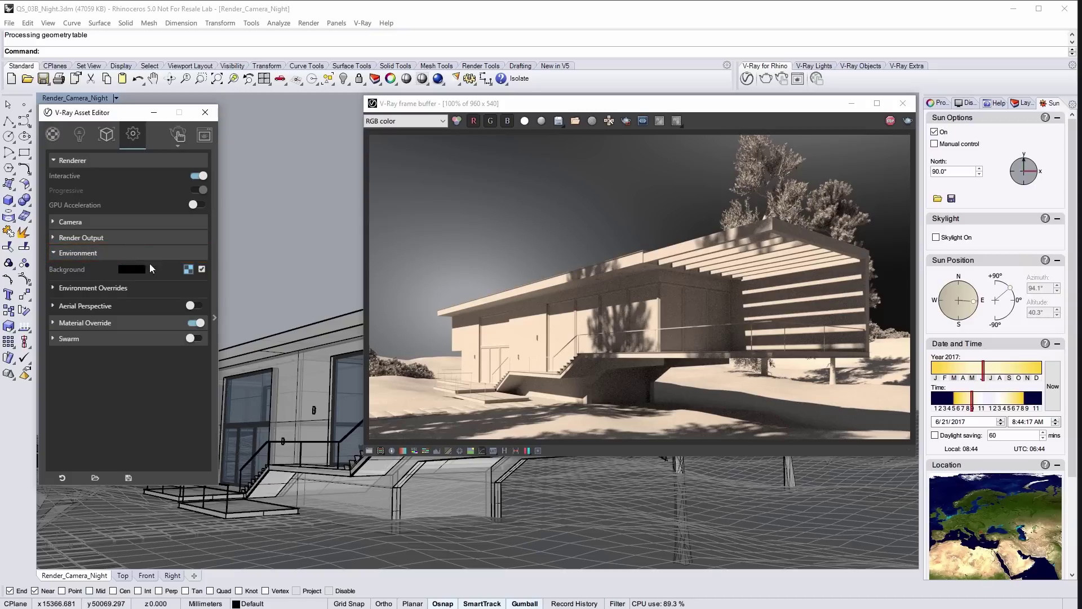
right_click(184, 270)
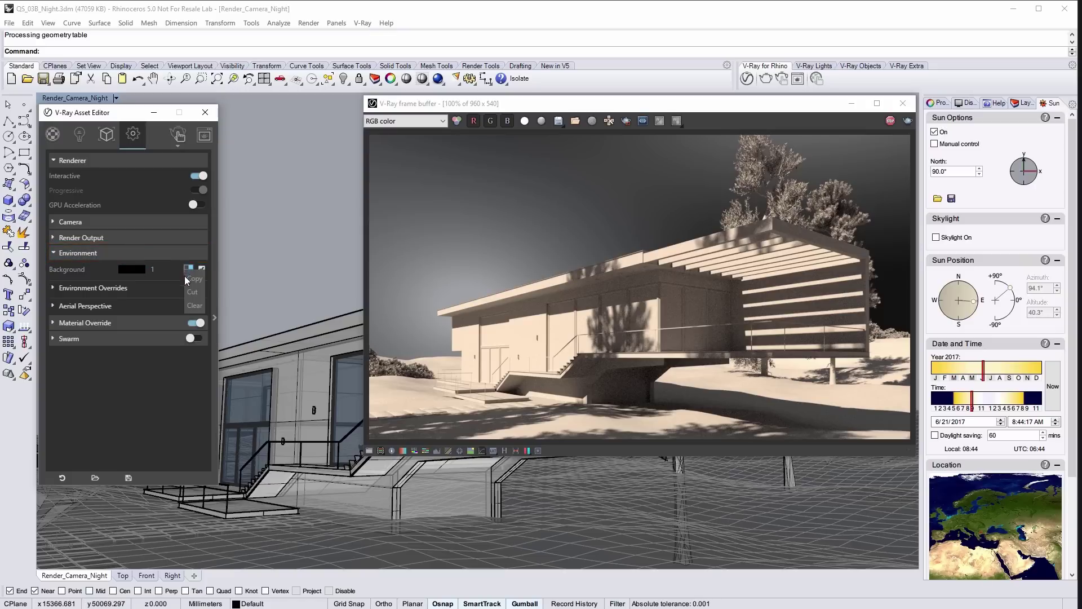
left_click(193, 305)
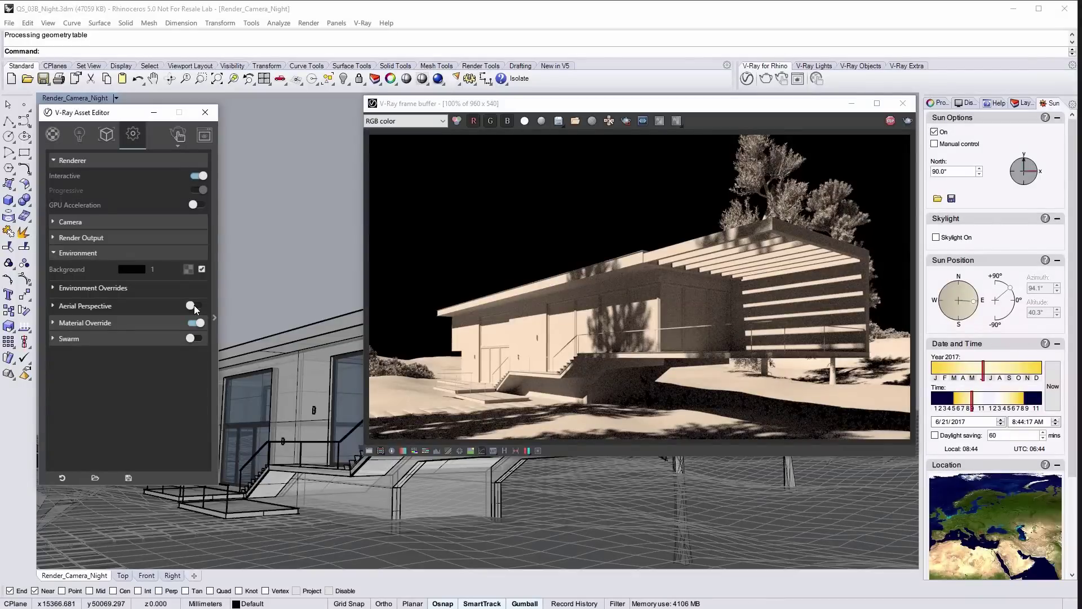
left_click(193, 269)
left_click_drag(212, 288, 212, 405)
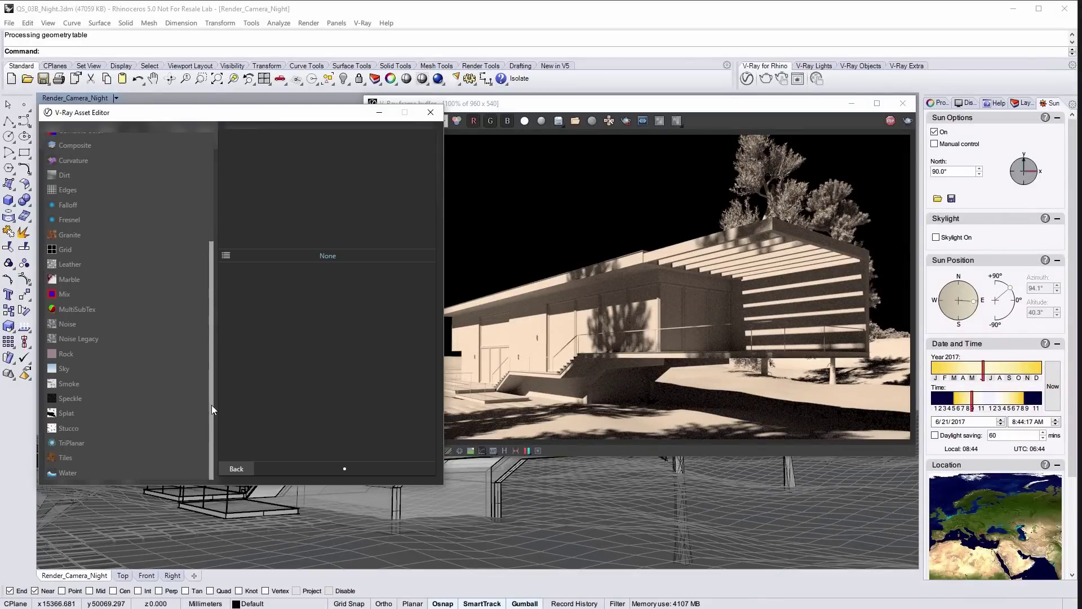
left_click(84, 369)
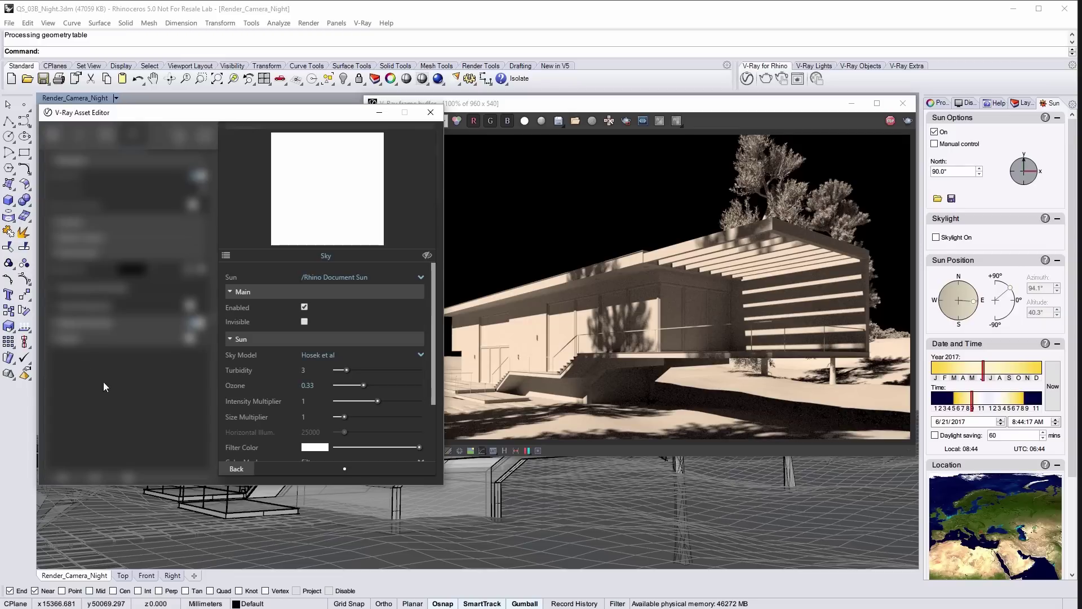
left_click(236, 465)
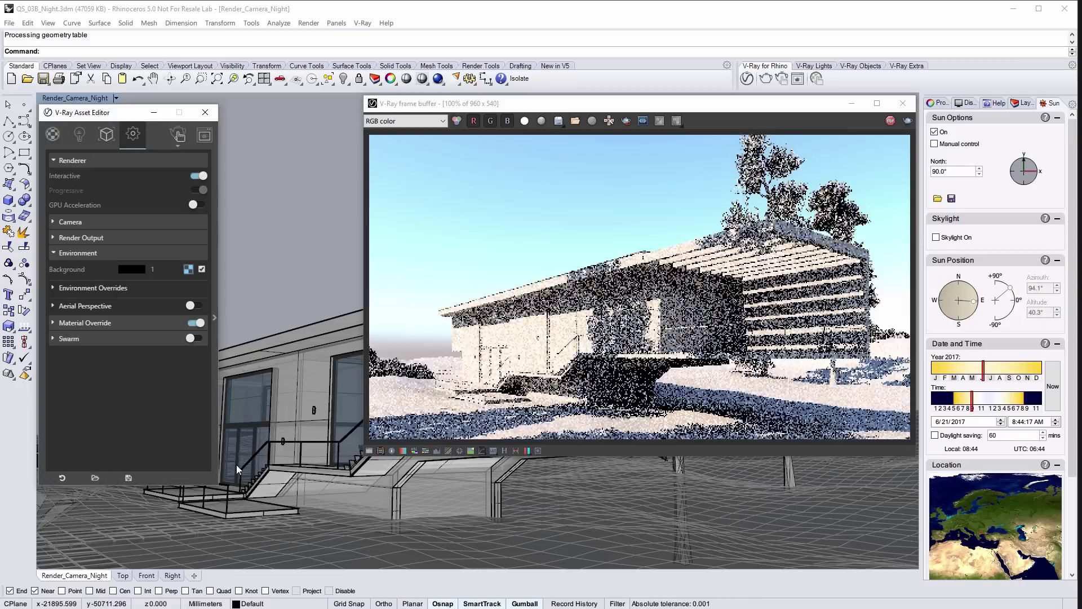
- Advance the sun time to 9:24 PM for a night look
left_click(1000, 399)
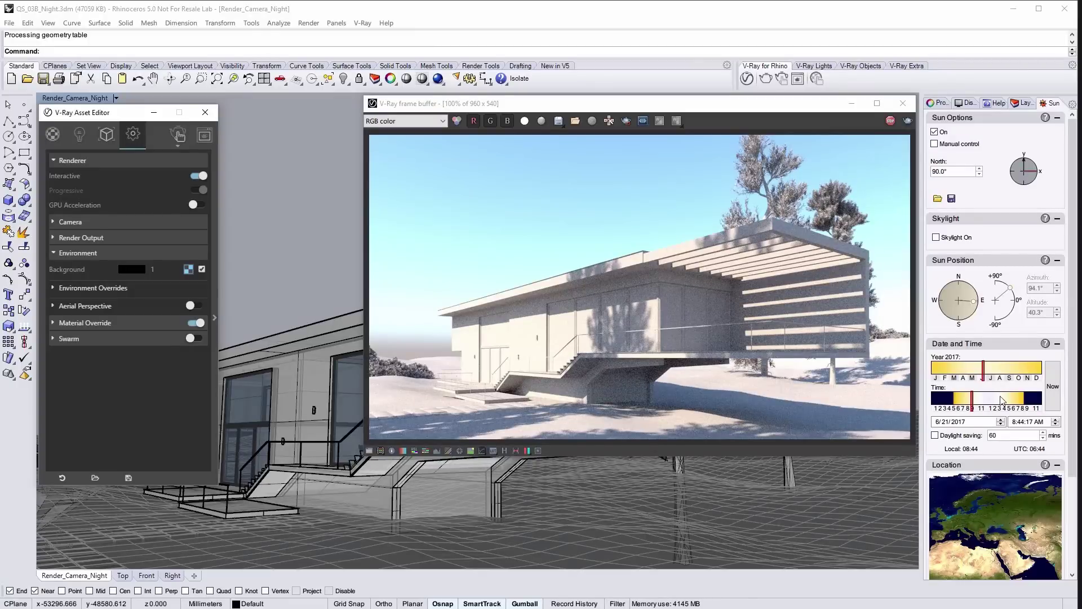
left_click(1018, 400)
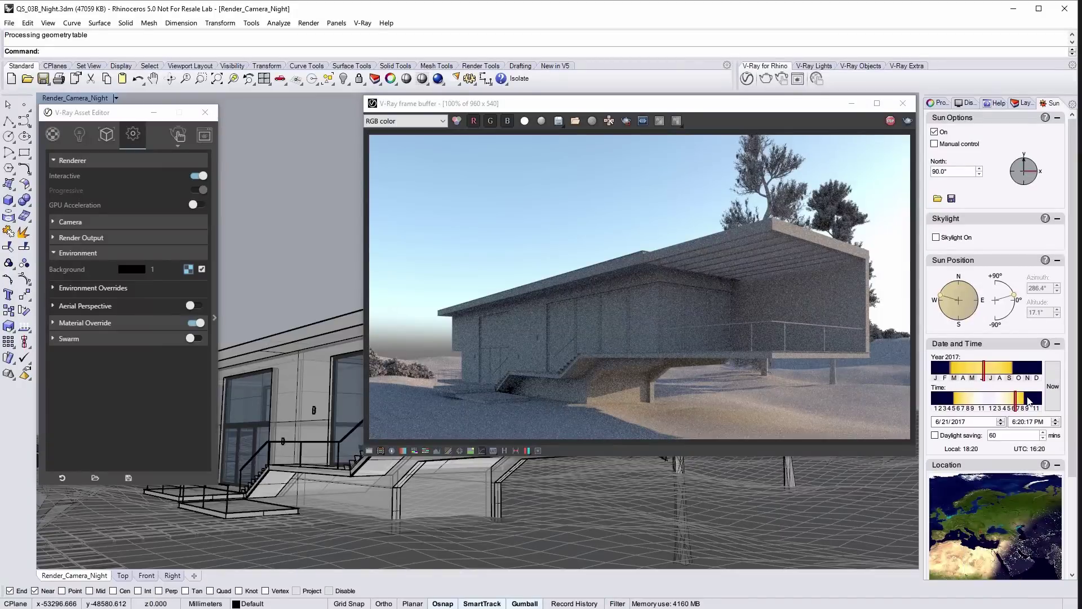
left_click(1030, 399)
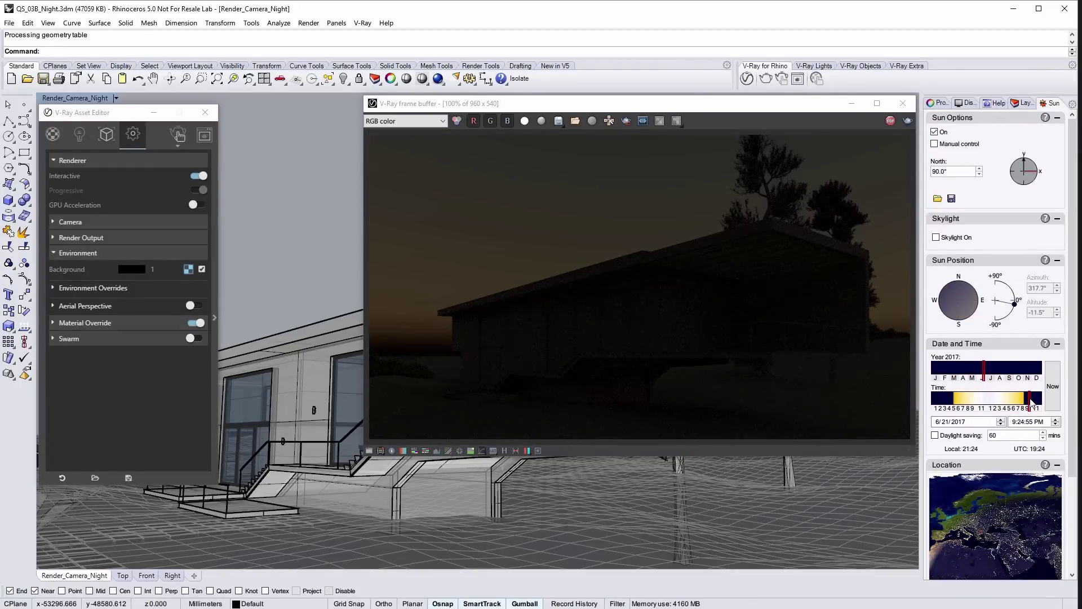
left_click(891, 123)
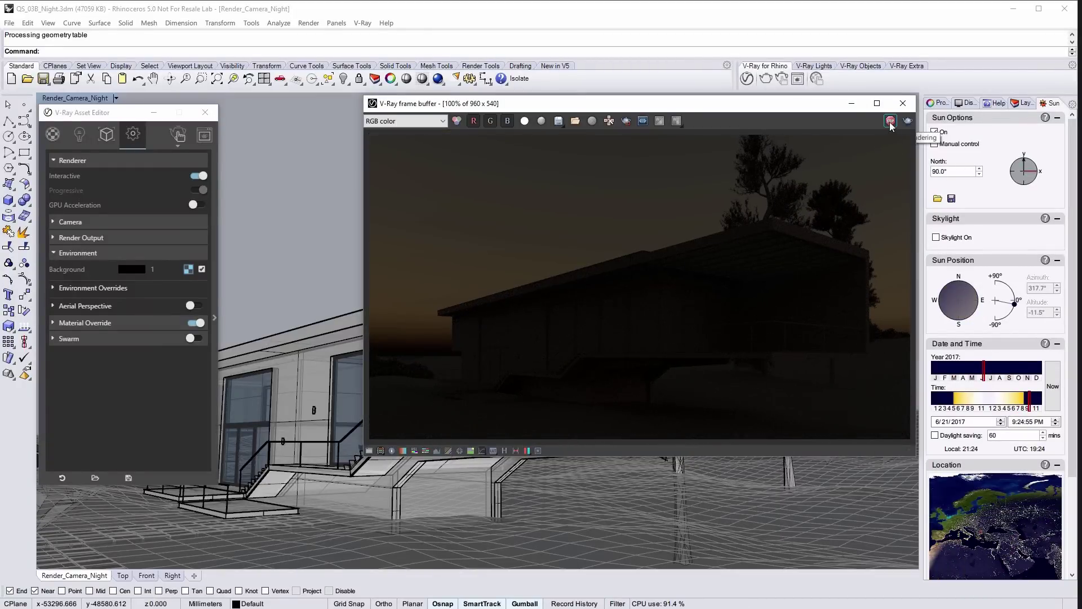
- Stop the interactive render and close the frame buffer and Asset Editor
left_click(891, 126)
left_click(903, 104)
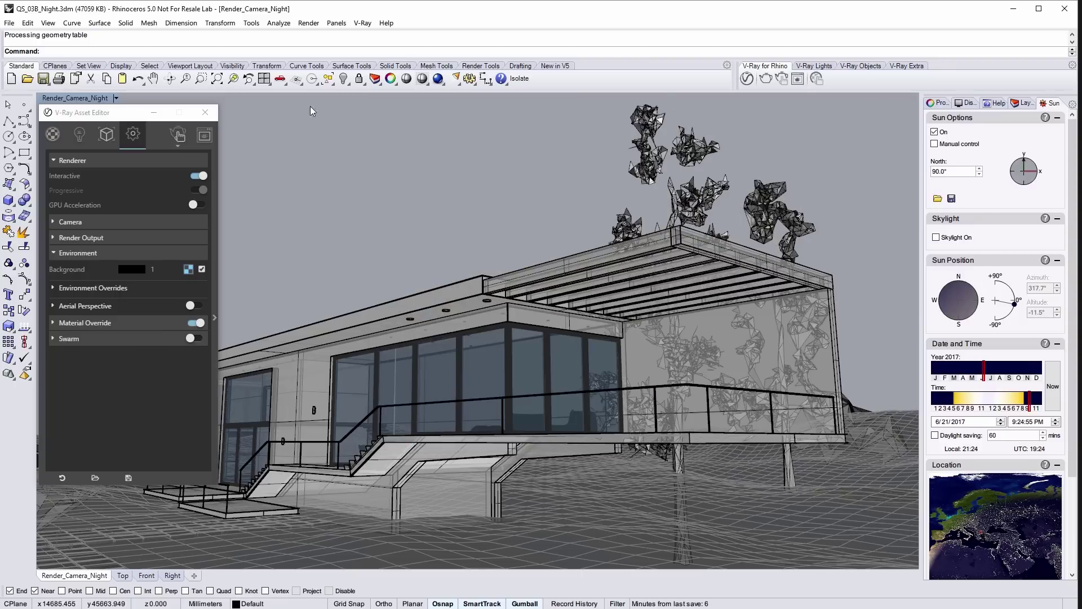
left_click(205, 112)
- Show the house plan in a centred Top wireframe view
left_click(115, 98)
mouse_move(70, 300)
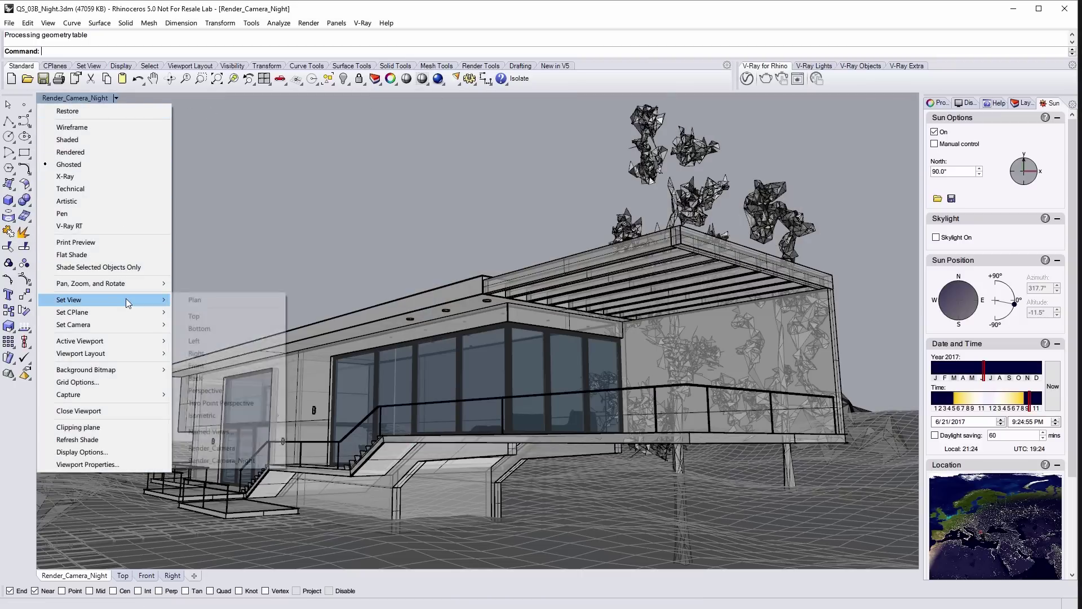
left_click(205, 317)
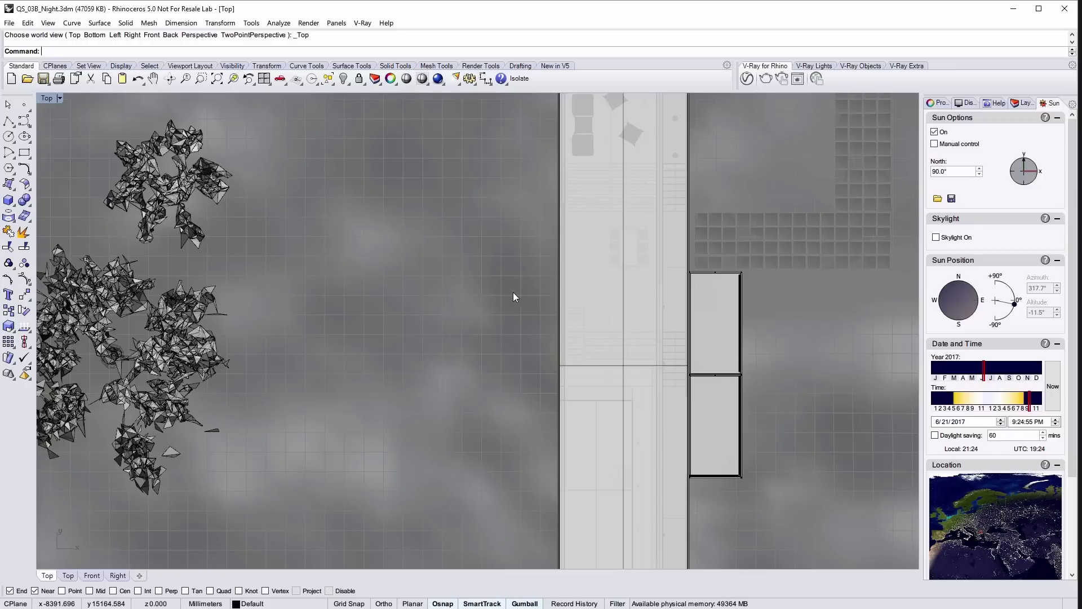
middle_click(513, 292)
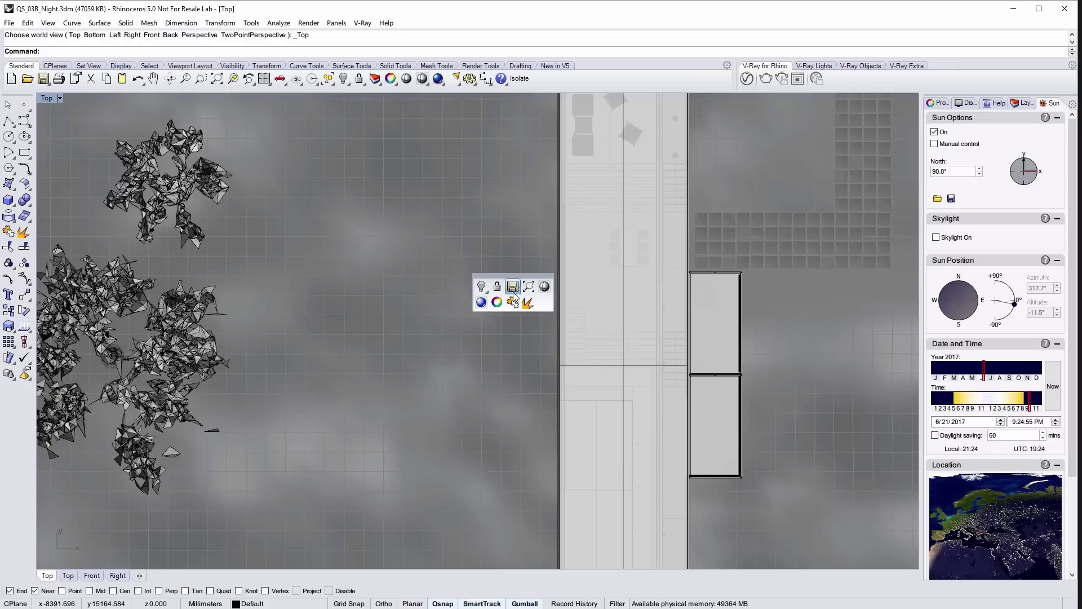
right_click(546, 291)
scroll(724, 380, "down", 3)
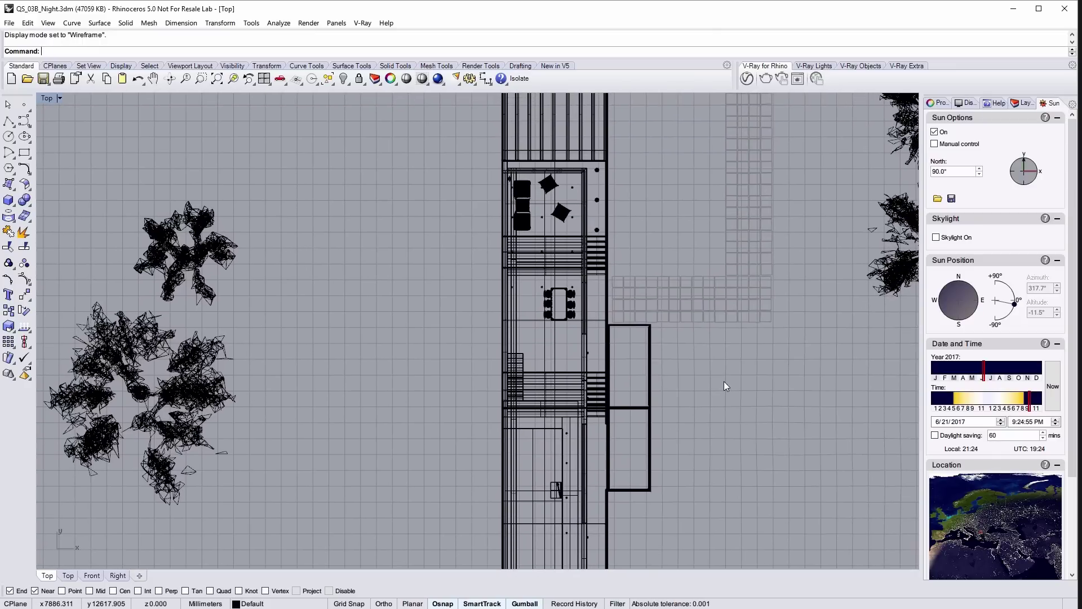
right_click_drag(744, 384, 706, 362)
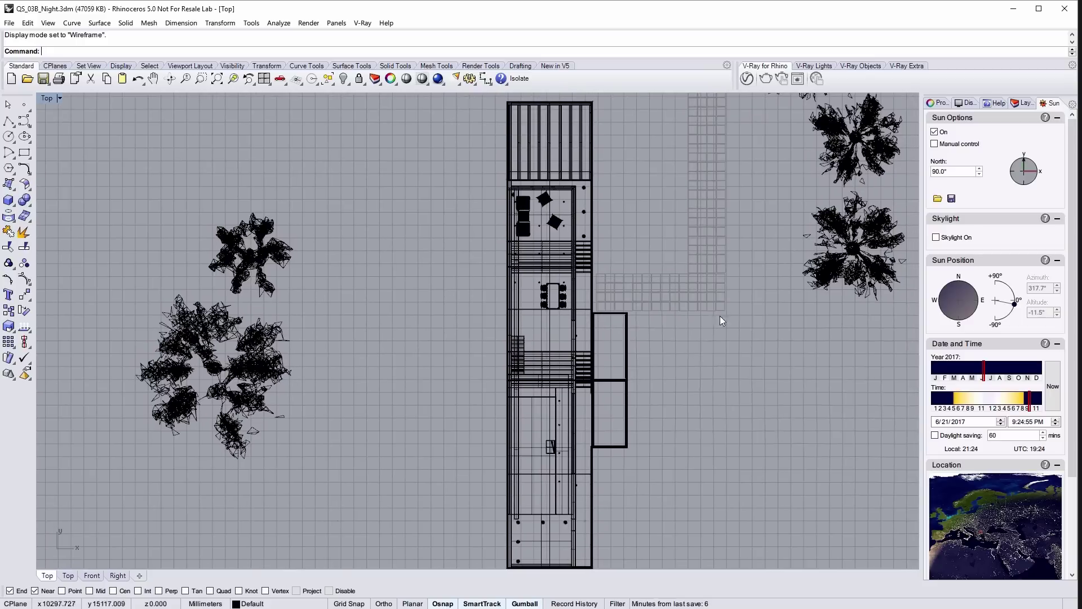
- Create a V-Ray sphere light in the lounge area of the plan
left_click(816, 67)
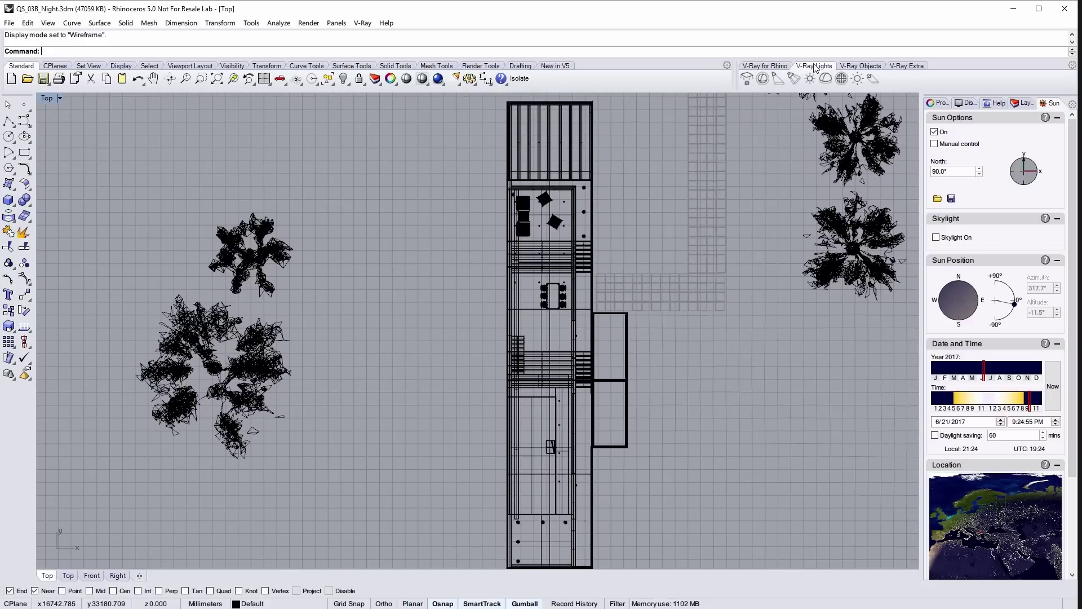
left_click(764, 79)
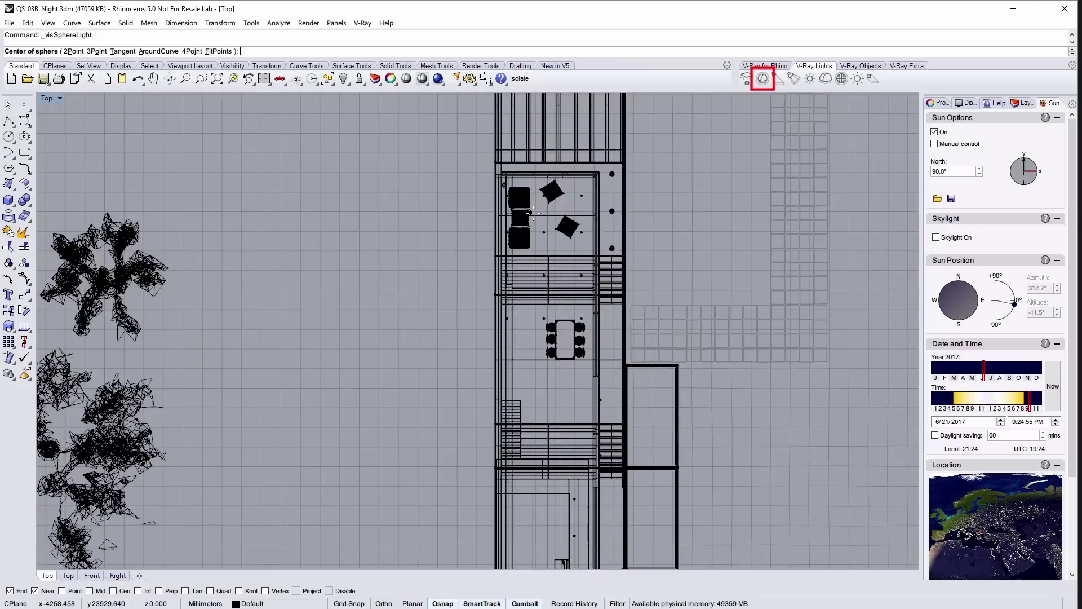
scroll(536, 216, "up", 5)
left_click(532, 223)
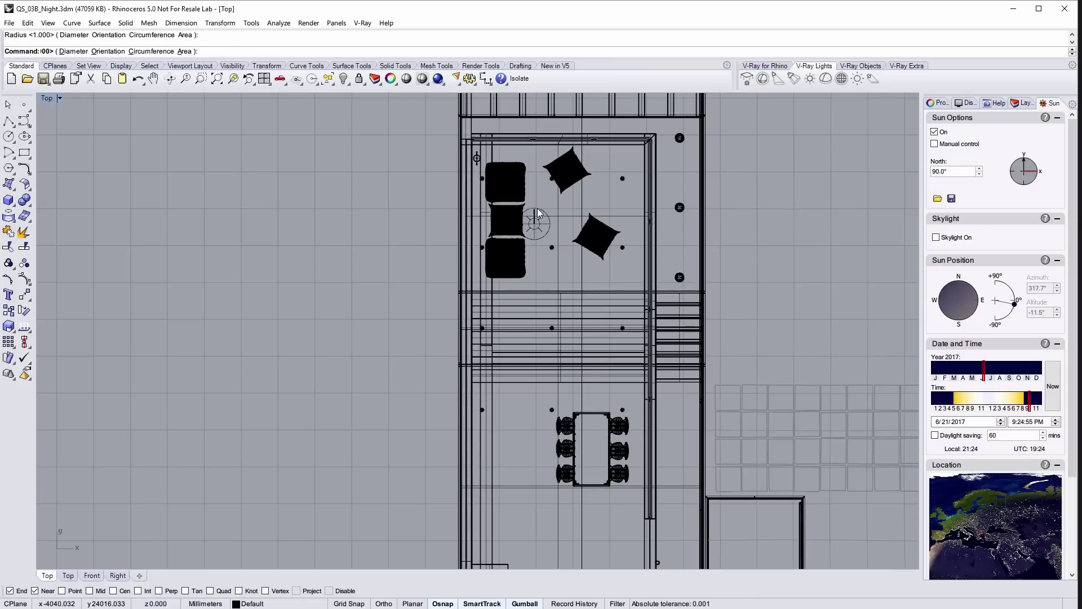
left_click(537, 213)
left_click(535, 222)
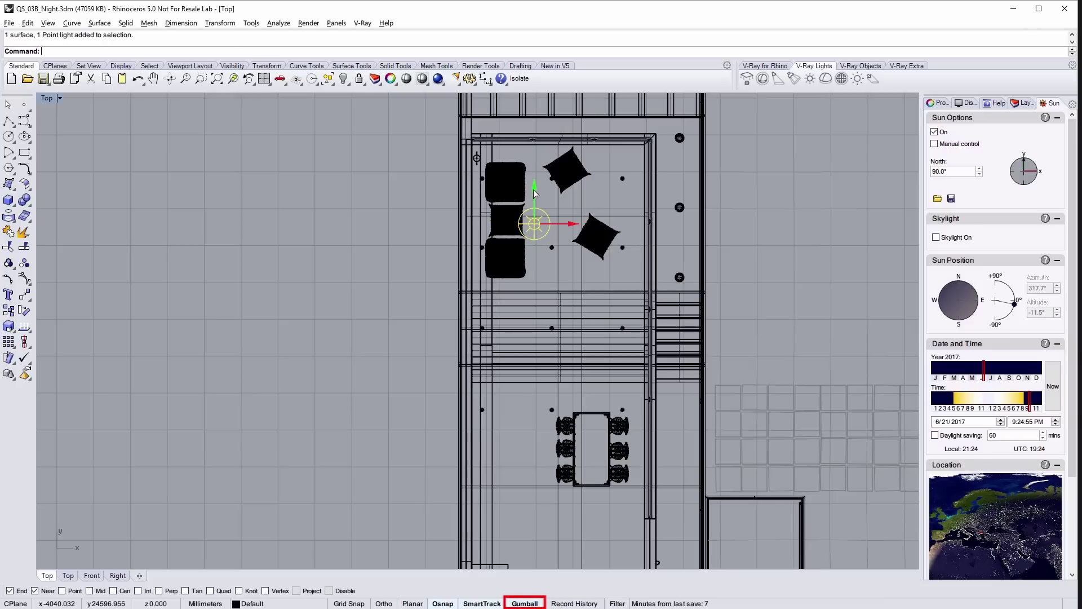
- Alt-drag light copies down into each room and offset them sideways into pairs
left_click_drag(534, 188, 522, 377)
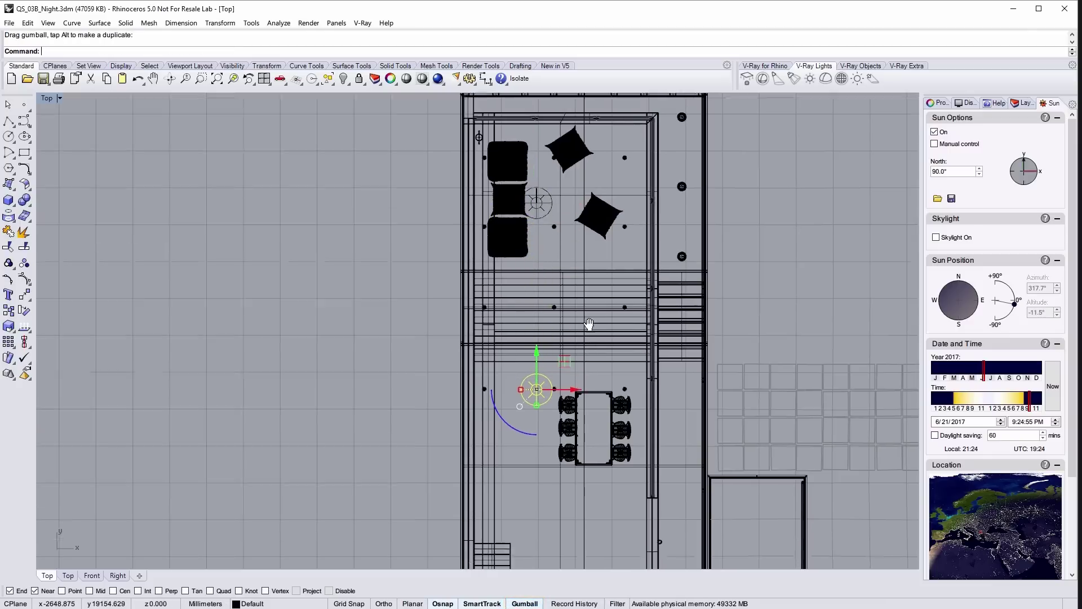
right_click_drag(586, 345, 578, 136)
mouse_move(527, 125)
left_mouse_down()
mouse_move(528, 395)
mouse_move(528, 352)
left_mouse_up()
scroll(527, 353, "down", 3)
right_click_drag(592, 394, 593, 220)
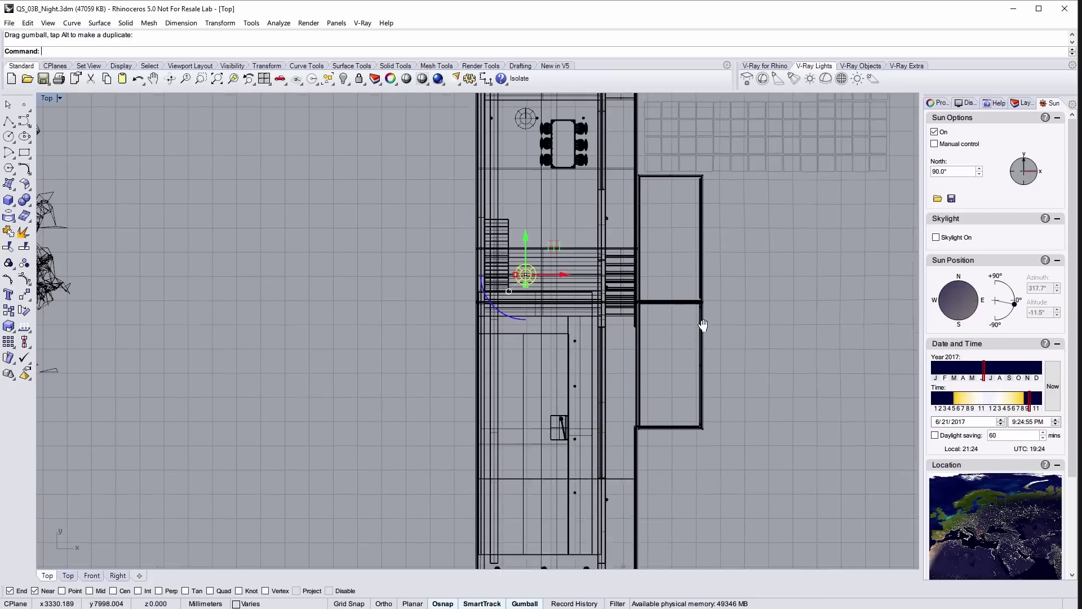
left_click_drag(523, 176, 520, 479)
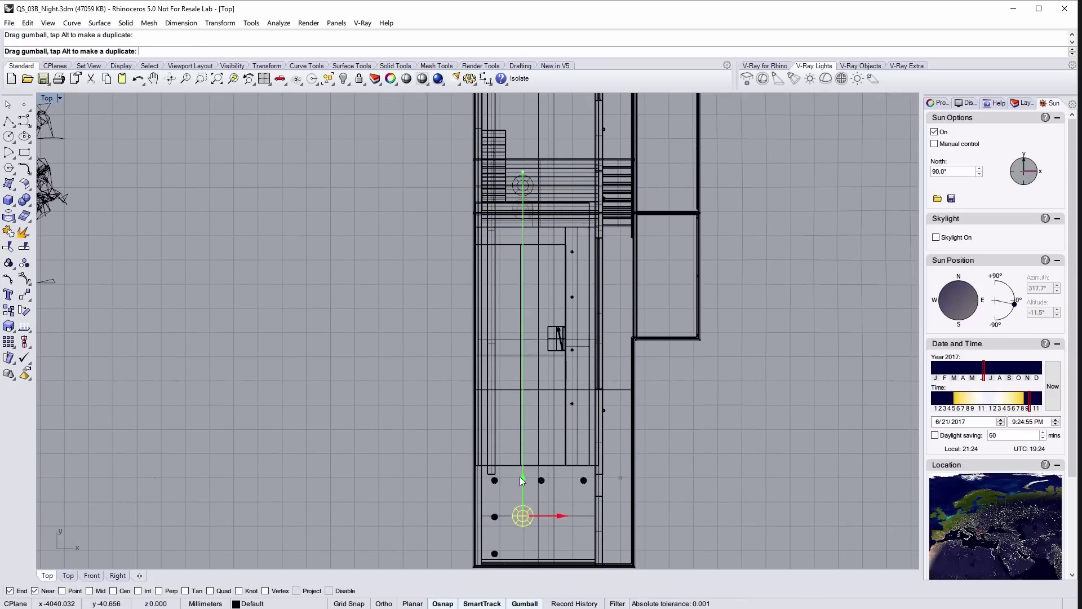
scroll(520, 477, "down", 4)
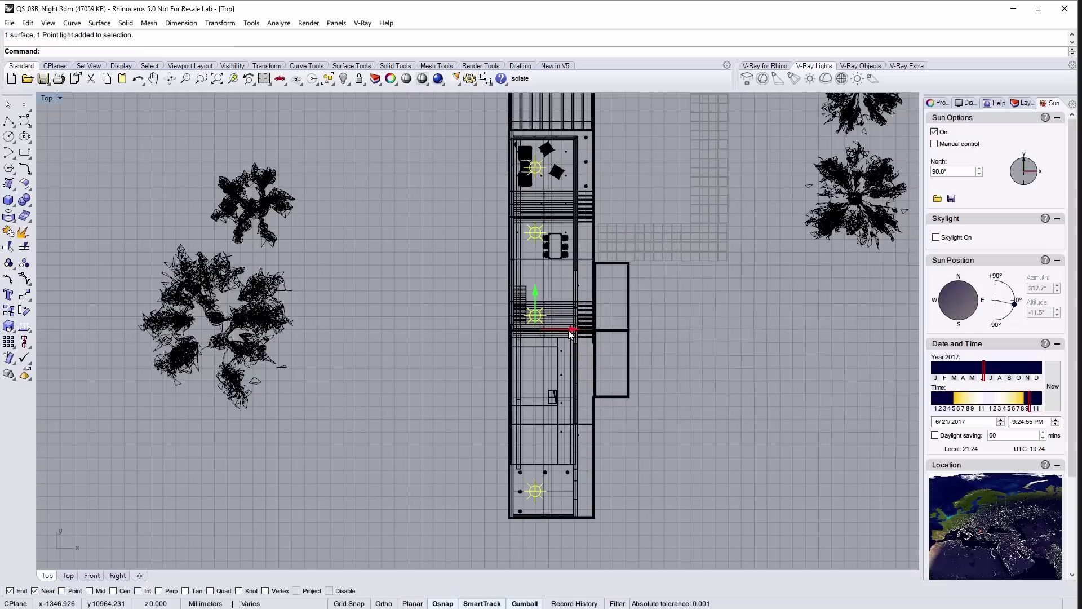
left_click_drag(571, 334, 596, 334)
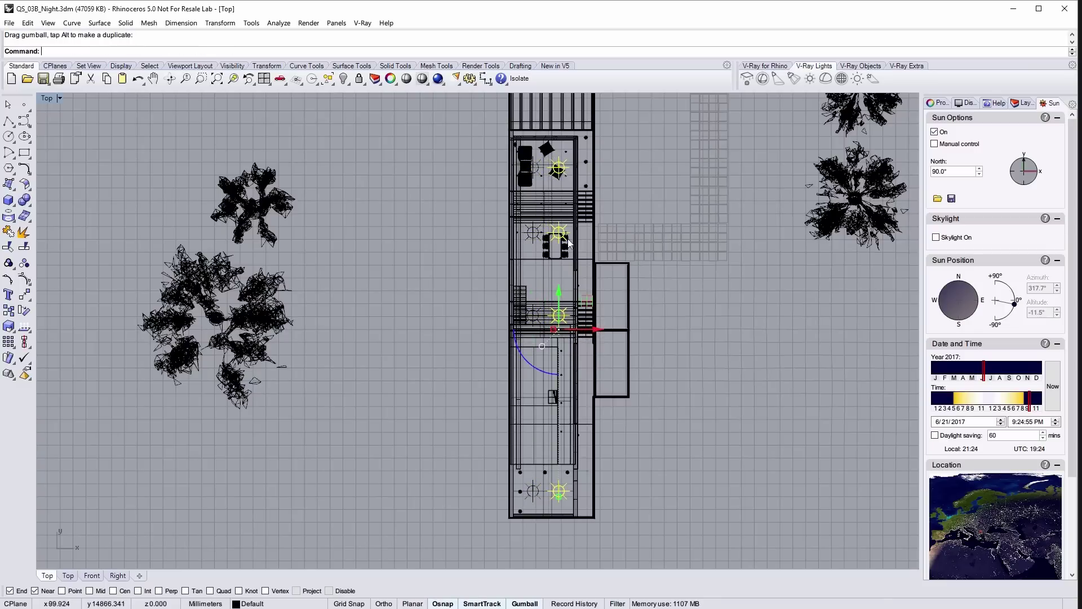
scroll(538, 173, "up", 5)
right_click_drag(534, 394, 524, 119)
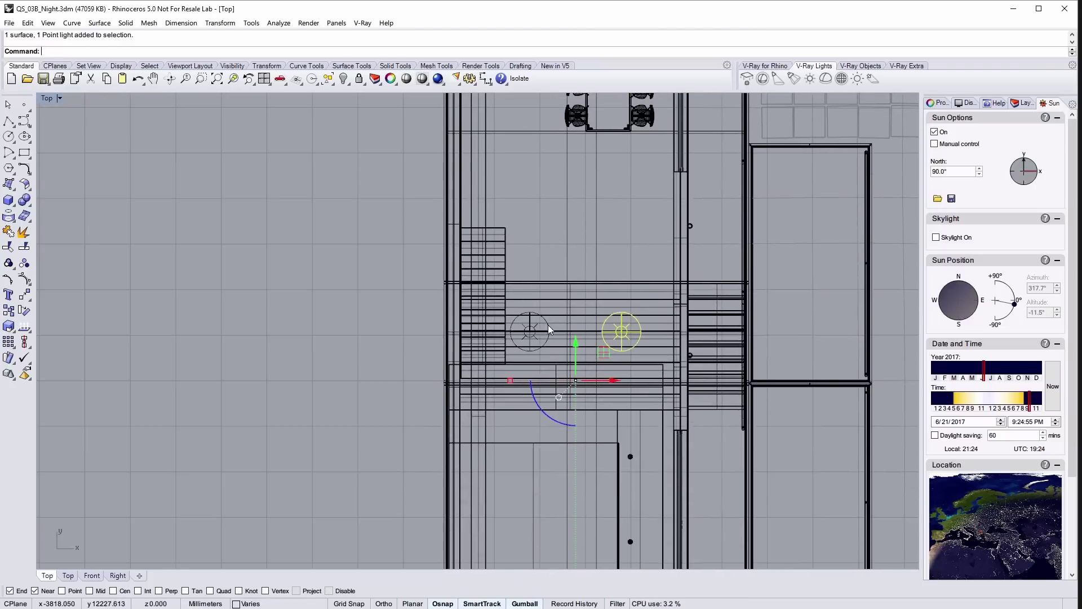
right_click_drag(548, 325, 536, 159)
right_click_drag(527, 559, 528, 352)
scroll(496, 370, "down", 3)
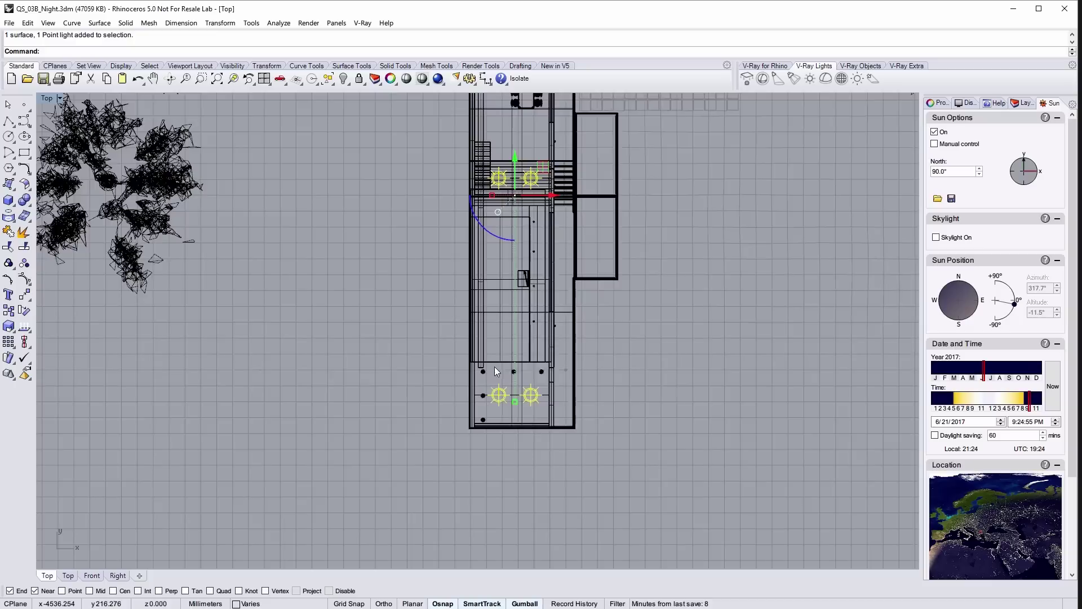
scroll(496, 371, "down", 2)
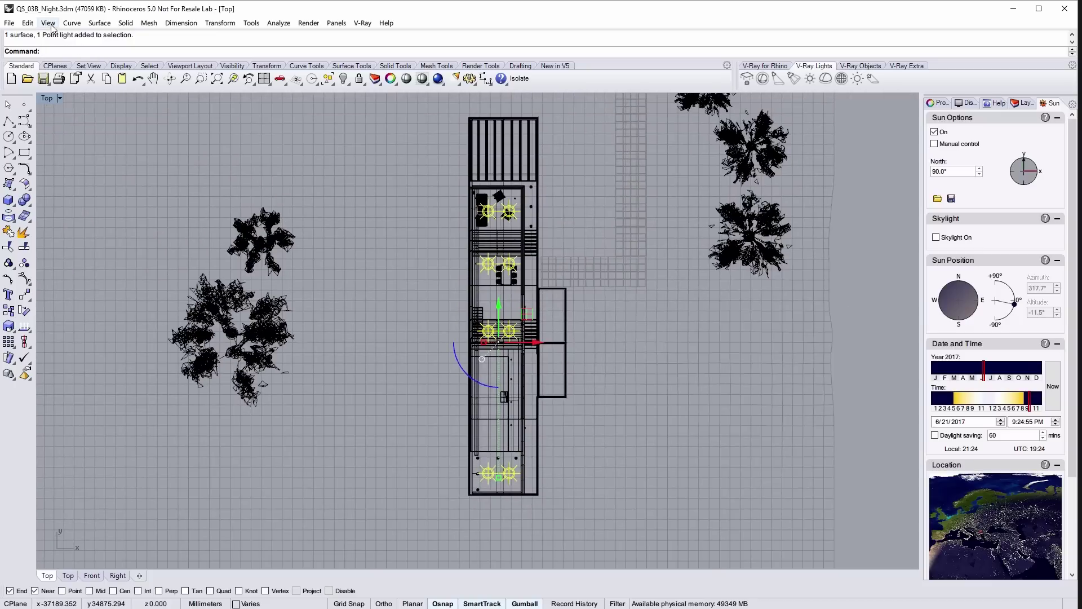
- Group the selected point lights with Edit > Groups > Group
left_click(28, 23)
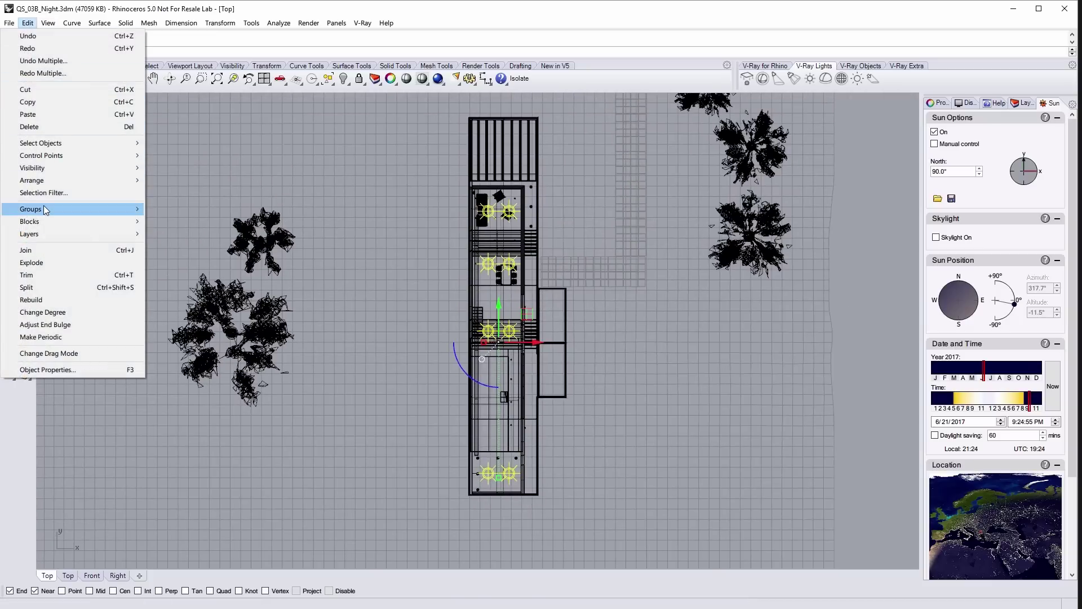
mouse_move(31, 209)
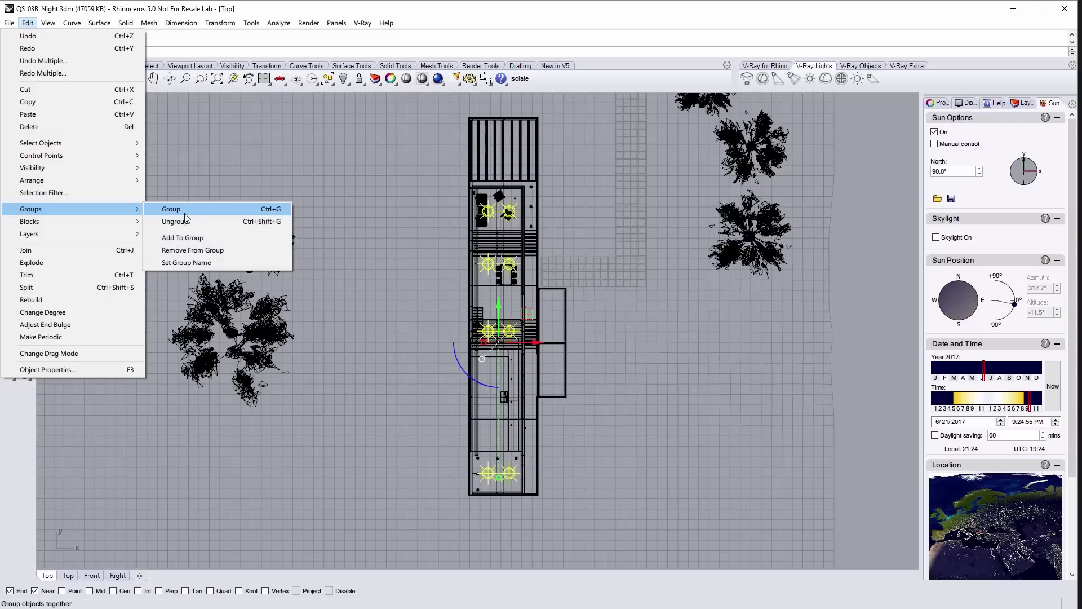
left_click(185, 214)
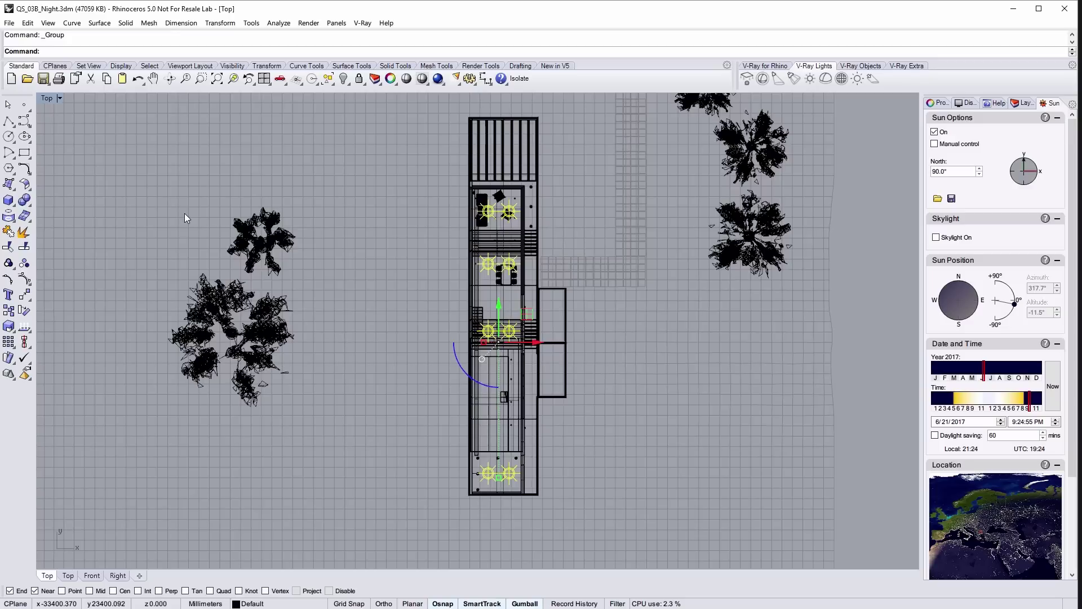
left_click(61, 97)
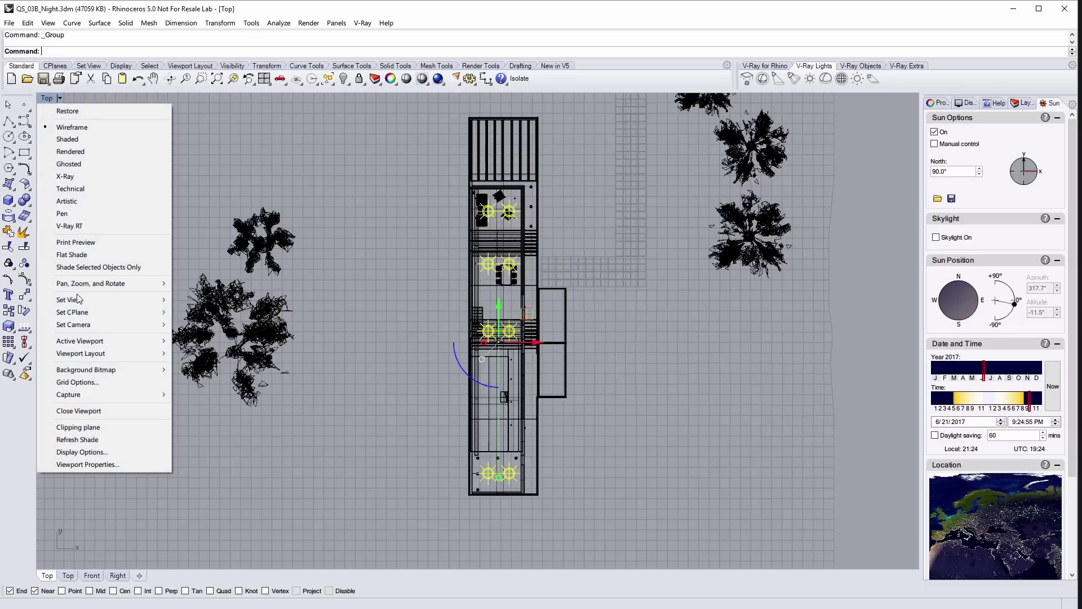
mouse_move(68, 299)
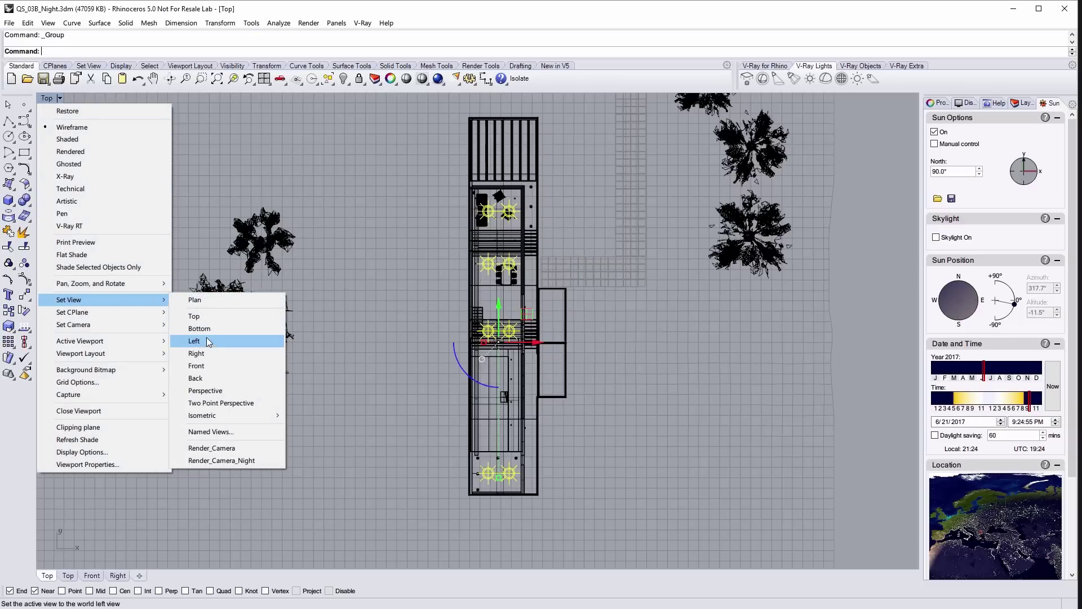
- Raise the lights to ceiling height in the Right view, then render Render_Camera_Night
left_click(207, 352)
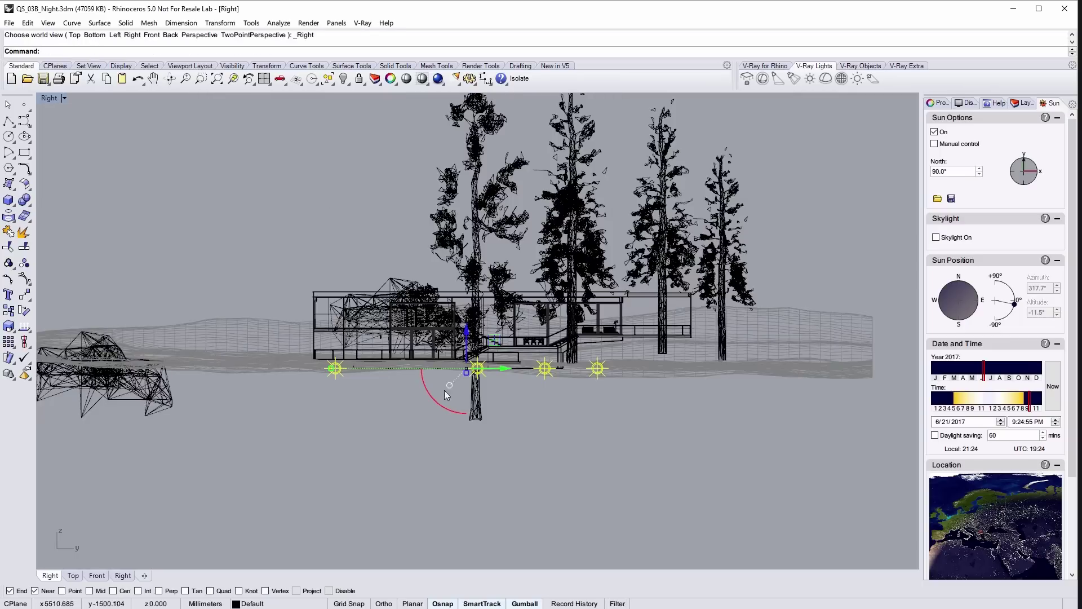
scroll(446, 395, "up", 3)
left_click_drag(466, 338, 463, 246)
left_click(51, 98)
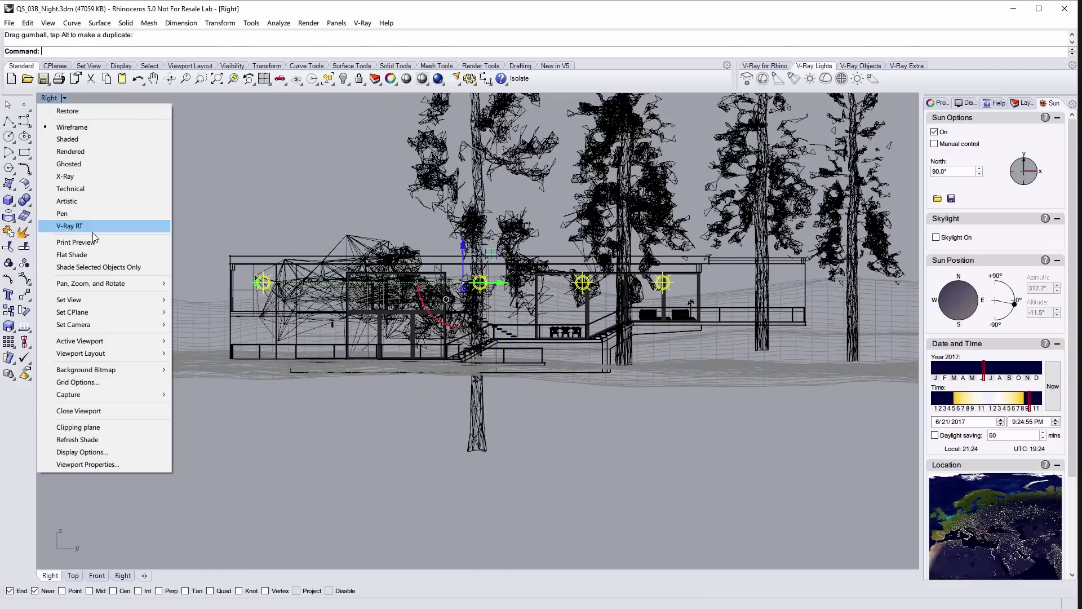
mouse_move(69, 300)
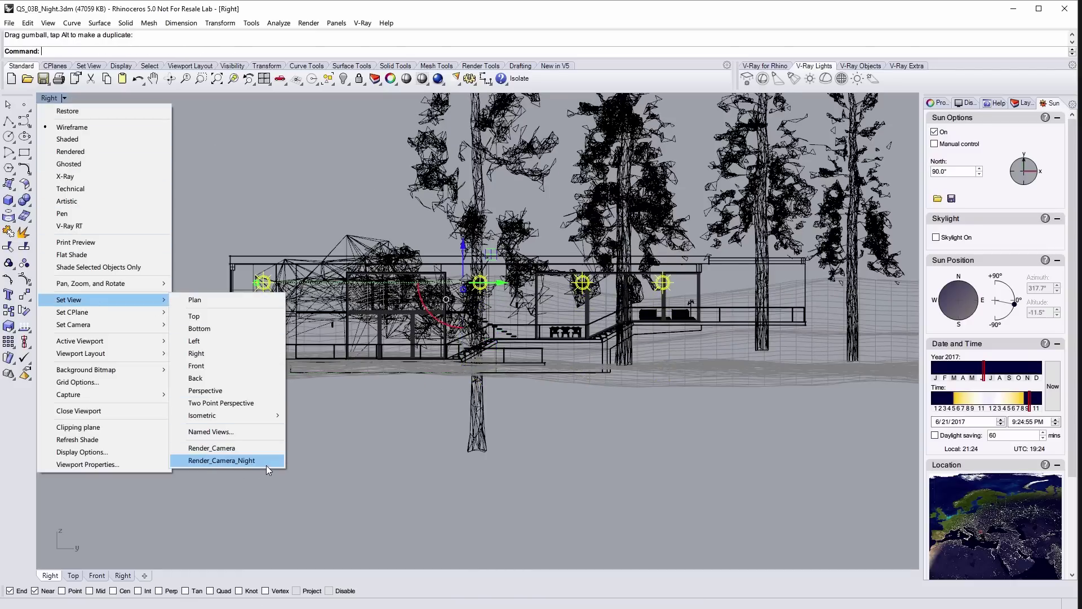
left_click(222, 460)
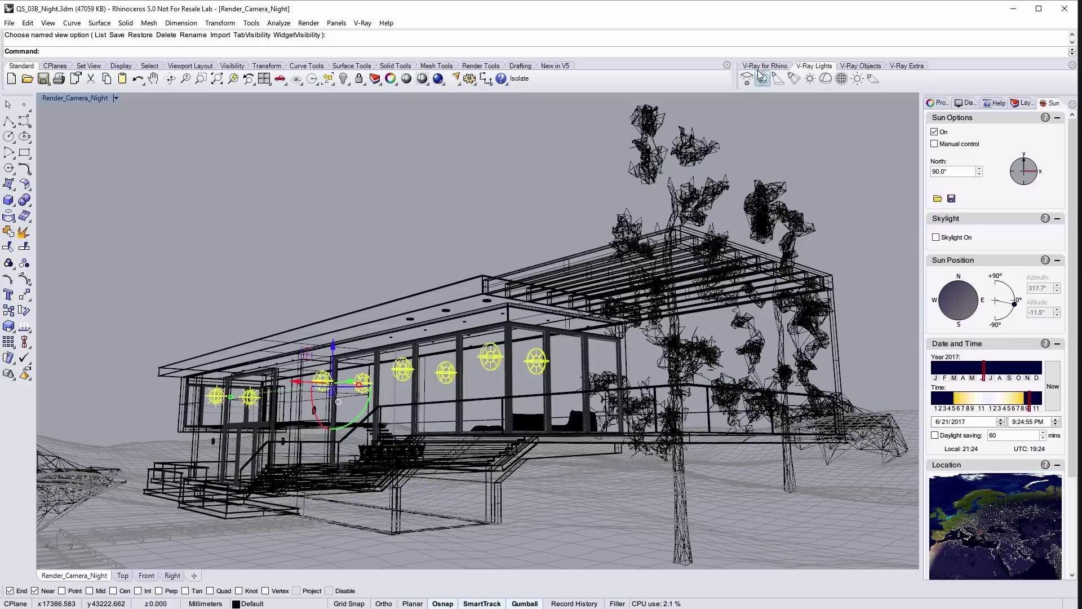
left_click(761, 66)
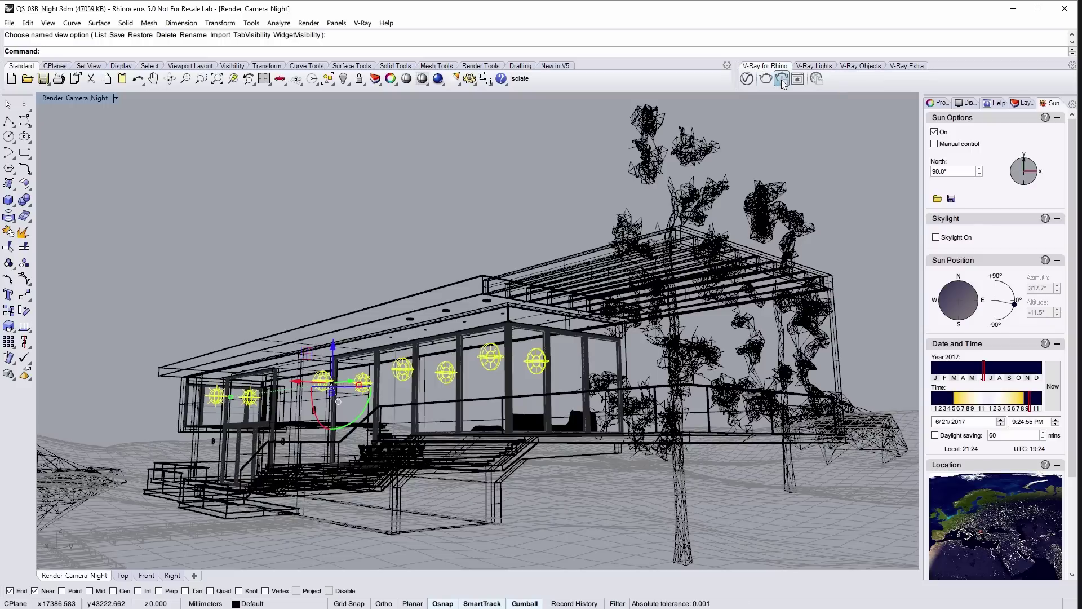
left_click(781, 79)
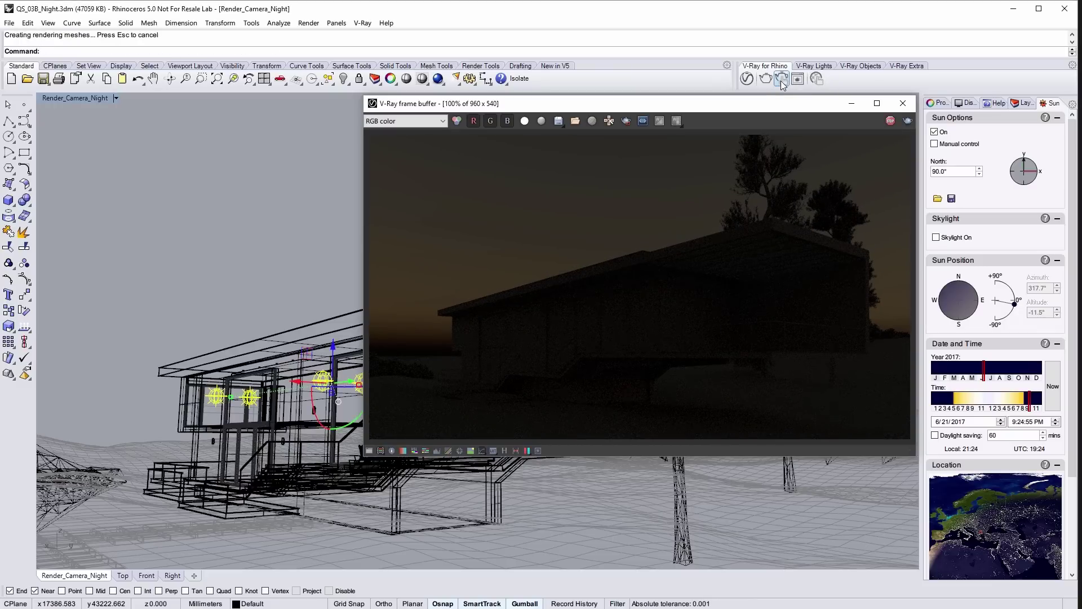
scroll(595, 299, "up", 1)
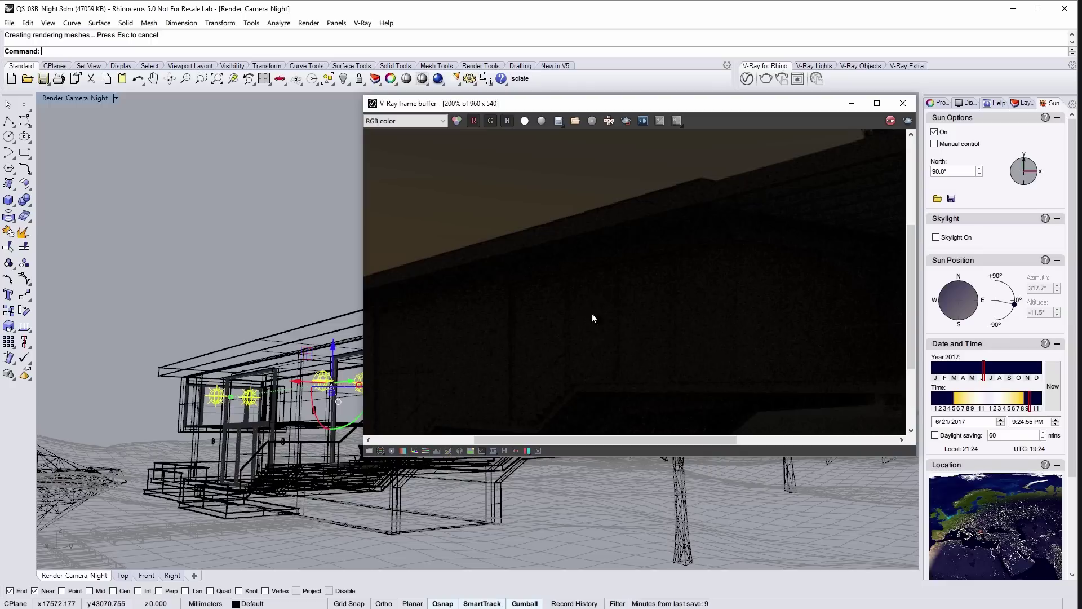
scroll(595, 313, "down", 1)
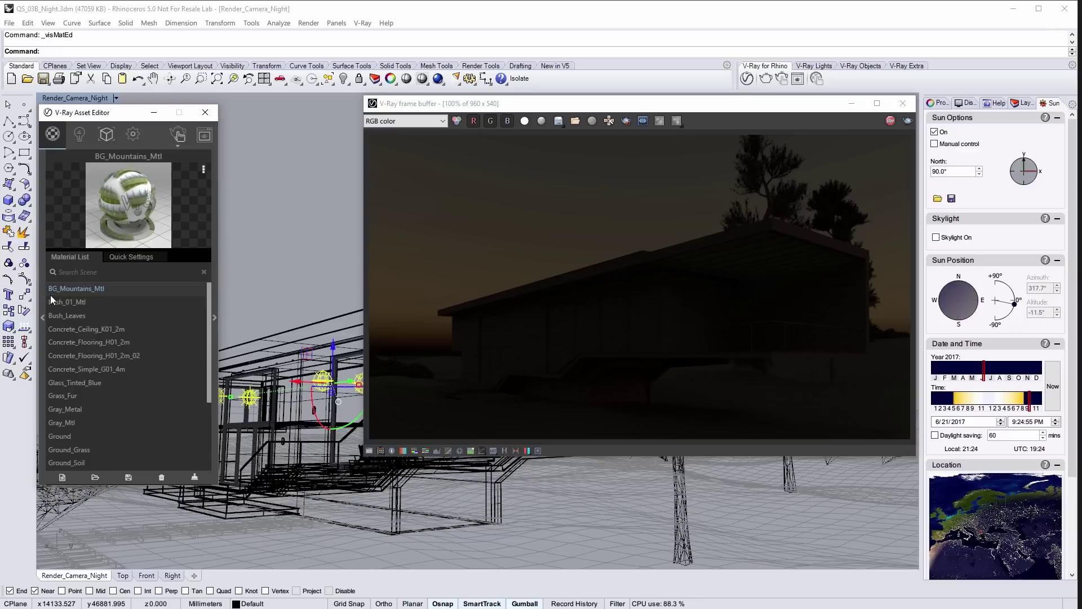
- Uncheck Can be Overridden on Glass_Tinted_Blue and re-render the night view
left_click(72, 384)
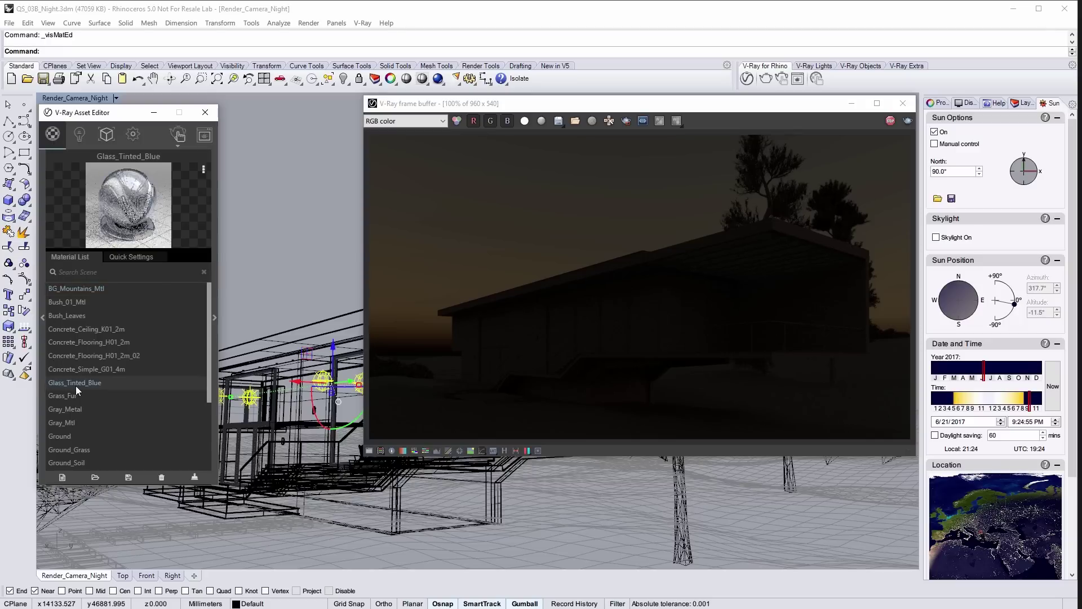
left_click(216, 315)
scroll(338, 444, "down", 2)
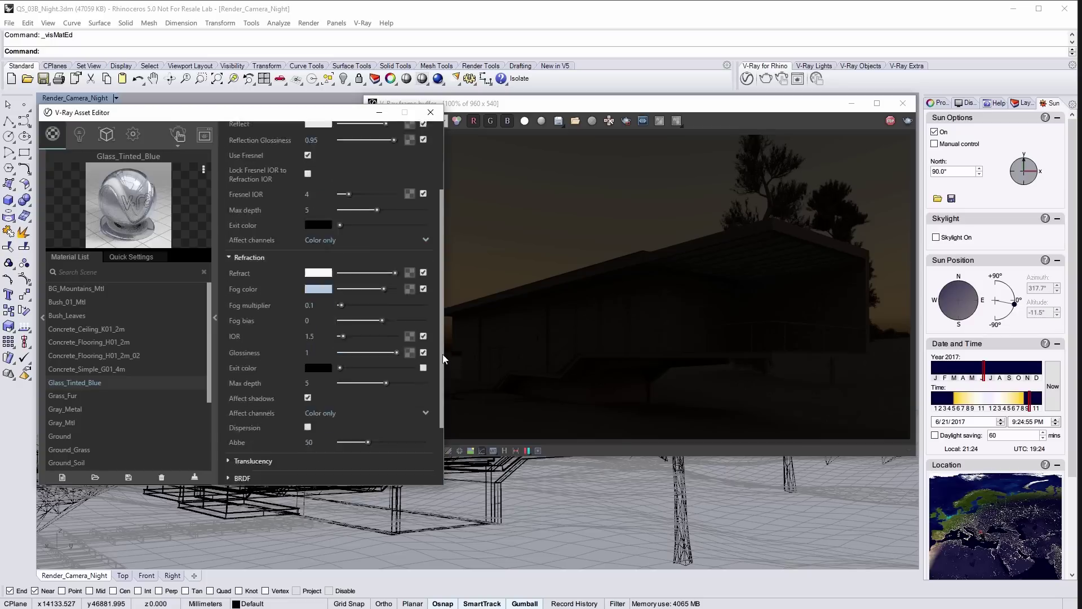
scroll(339, 444, "down", 3)
left_click(272, 462)
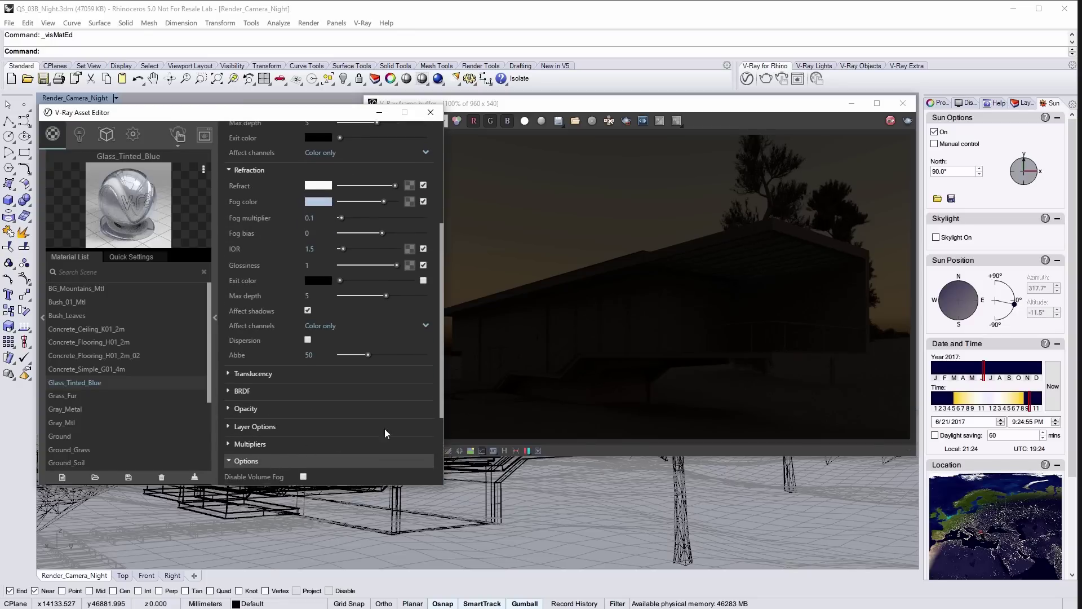
scroll(339, 423, "down", 3)
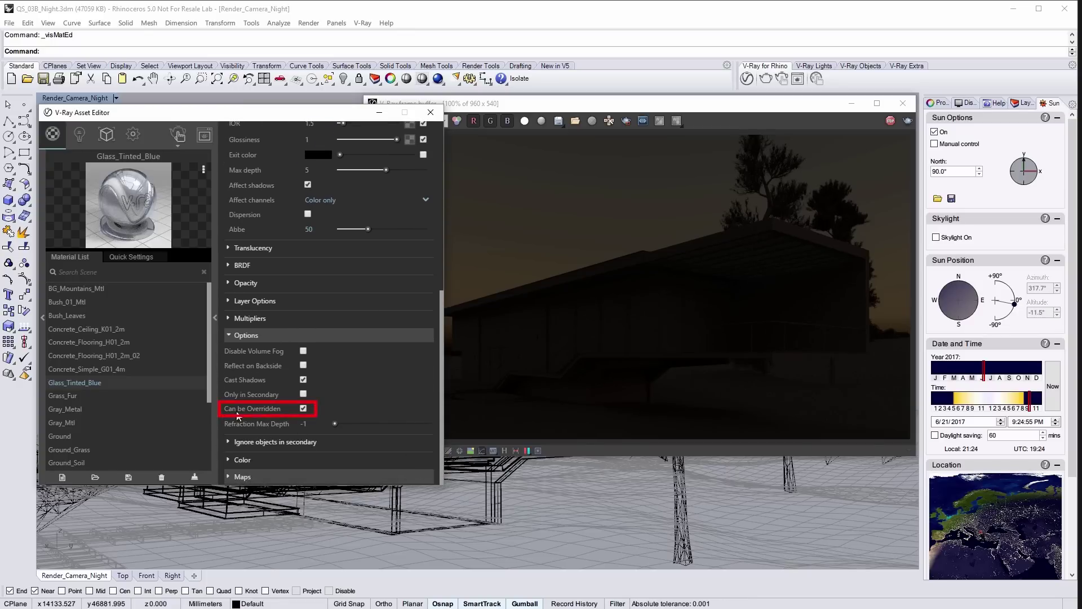
left_click(303, 408)
left_click(215, 317)
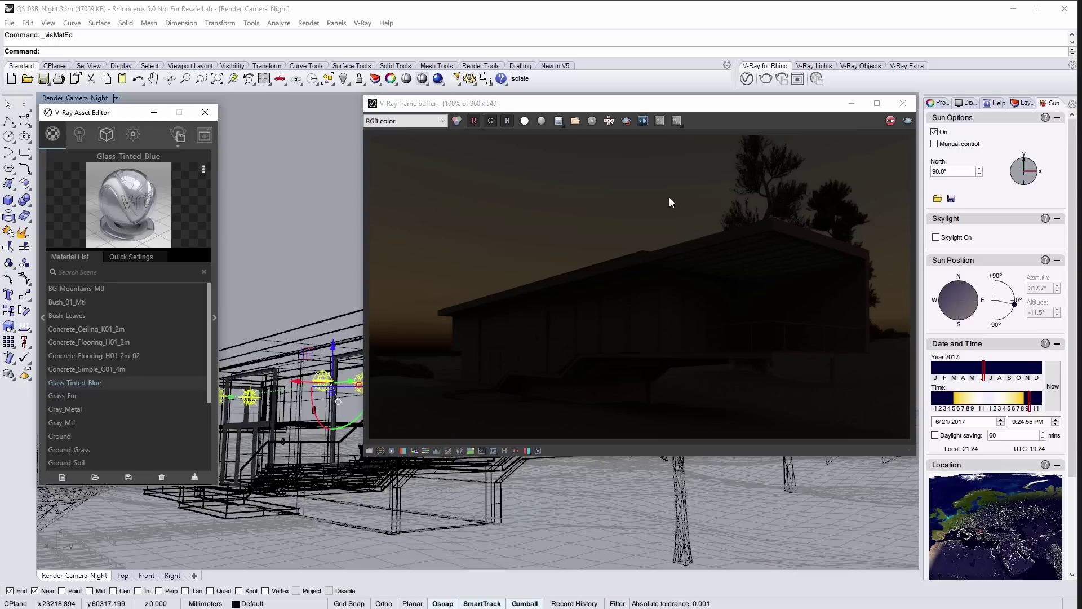
left_click(783, 78)
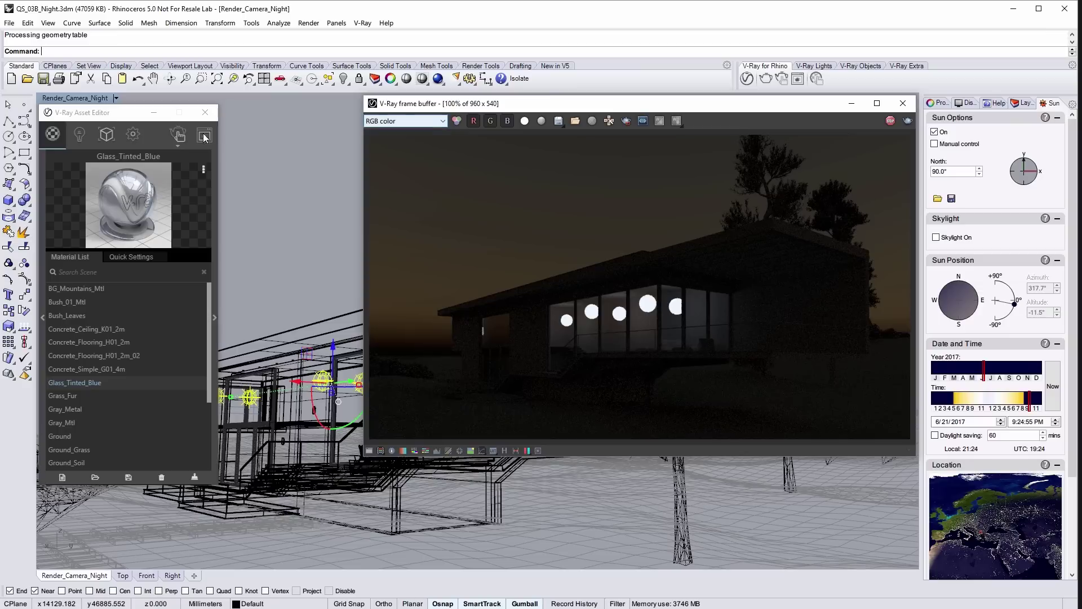
- Give V-Ray Sphere Light#1 a pale orange colour and intensity 500, and make it invisible
left_click(80, 140)
left_click(82, 182)
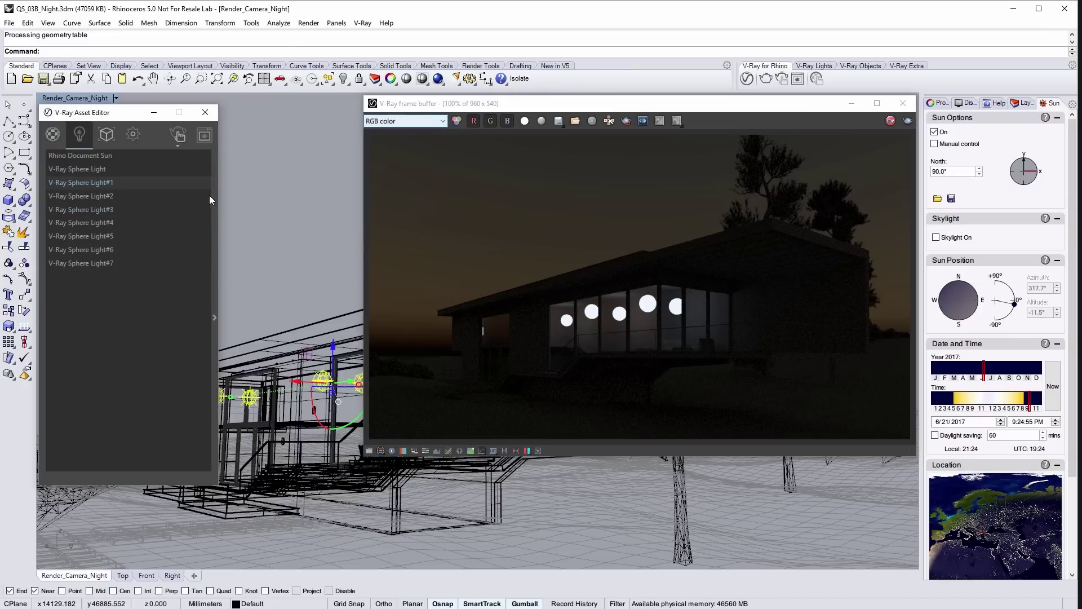
left_click(322, 177)
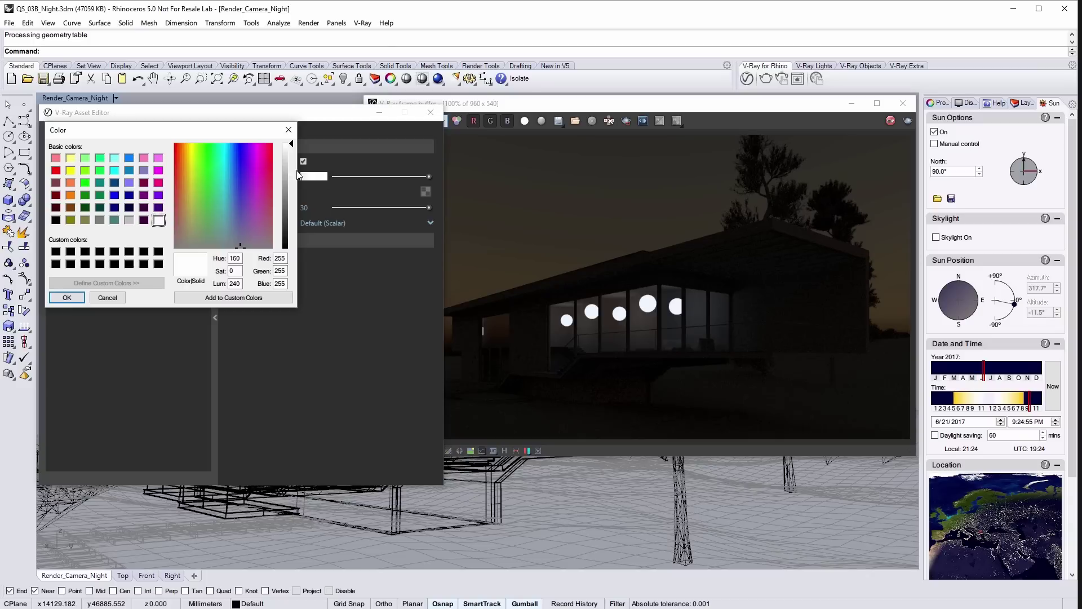
left_click(186, 150)
left_click(290, 158)
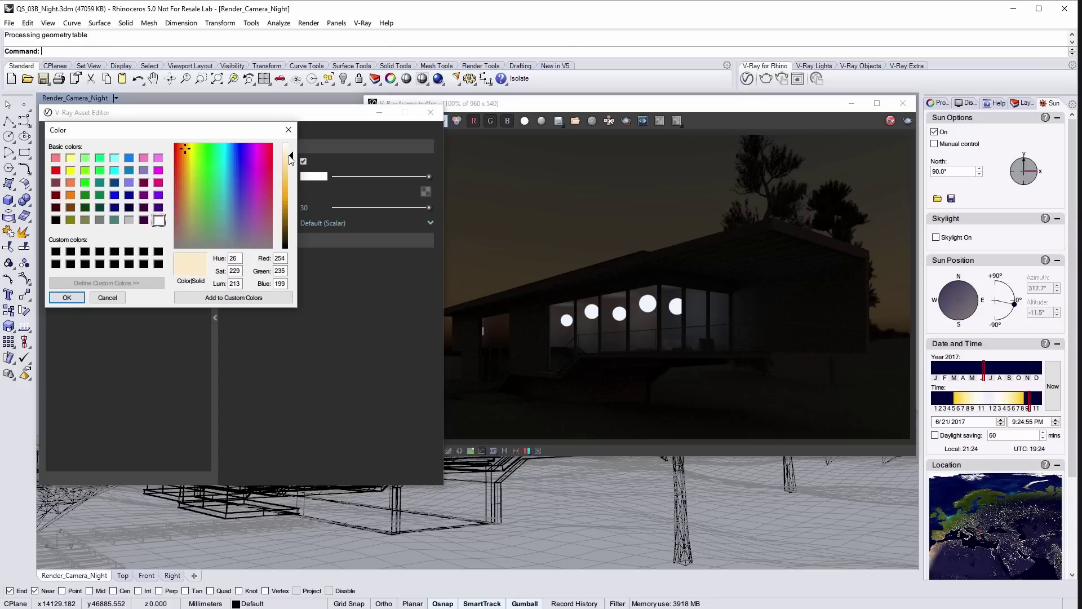
left_click(77, 298)
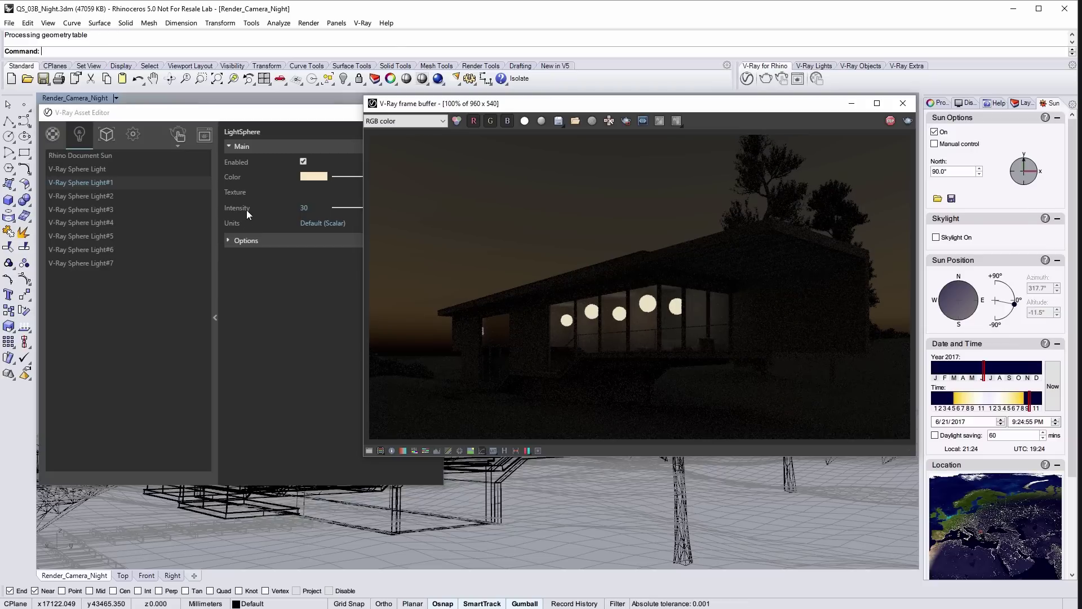
double_click(307, 207)
type("500")
key("Return")
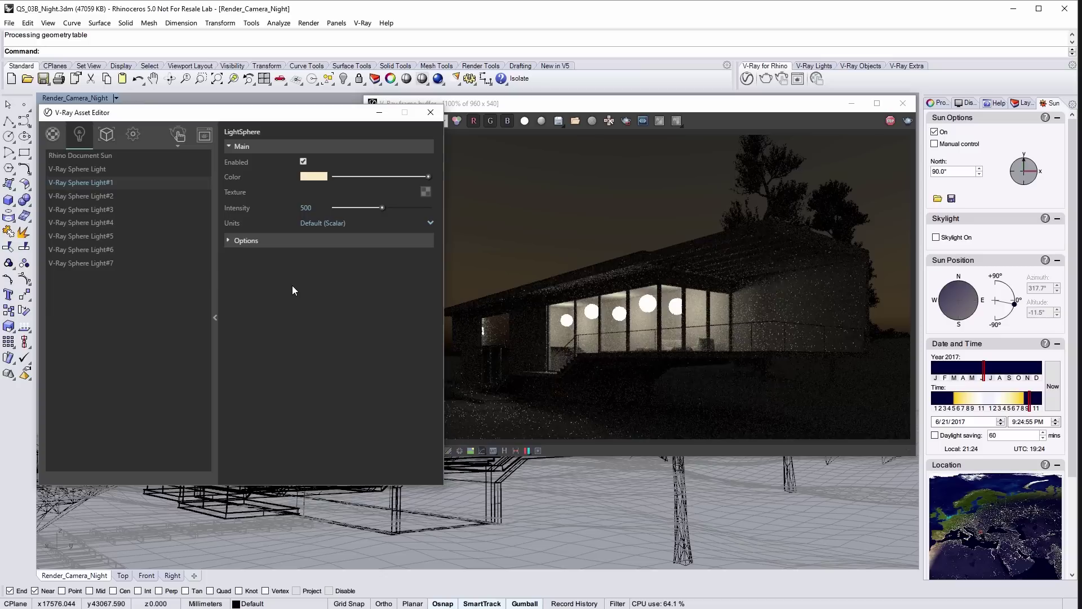
left_click(228, 241)
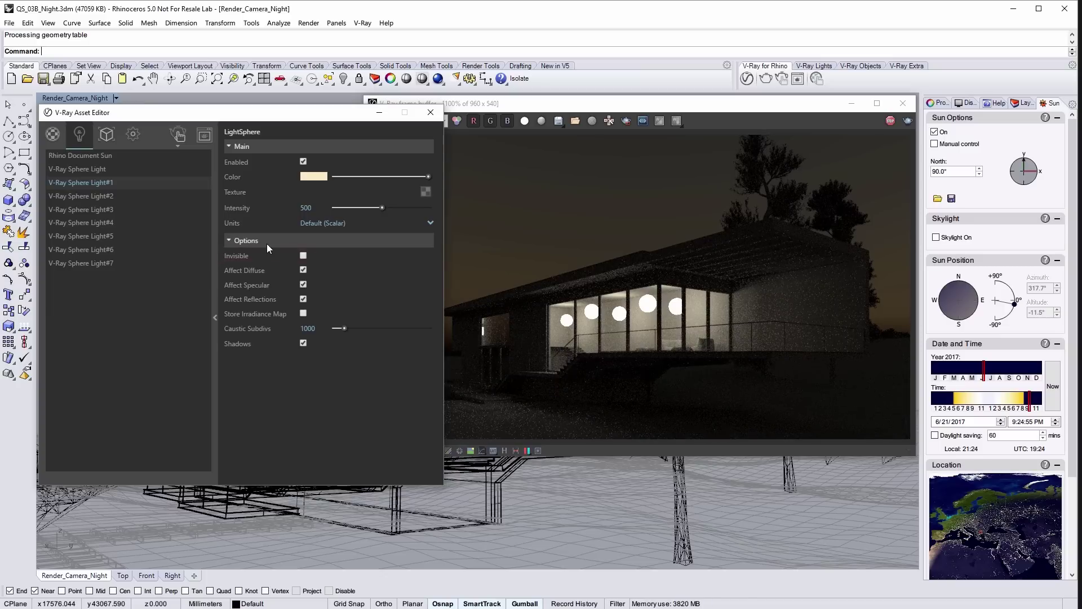
left_click(303, 257)
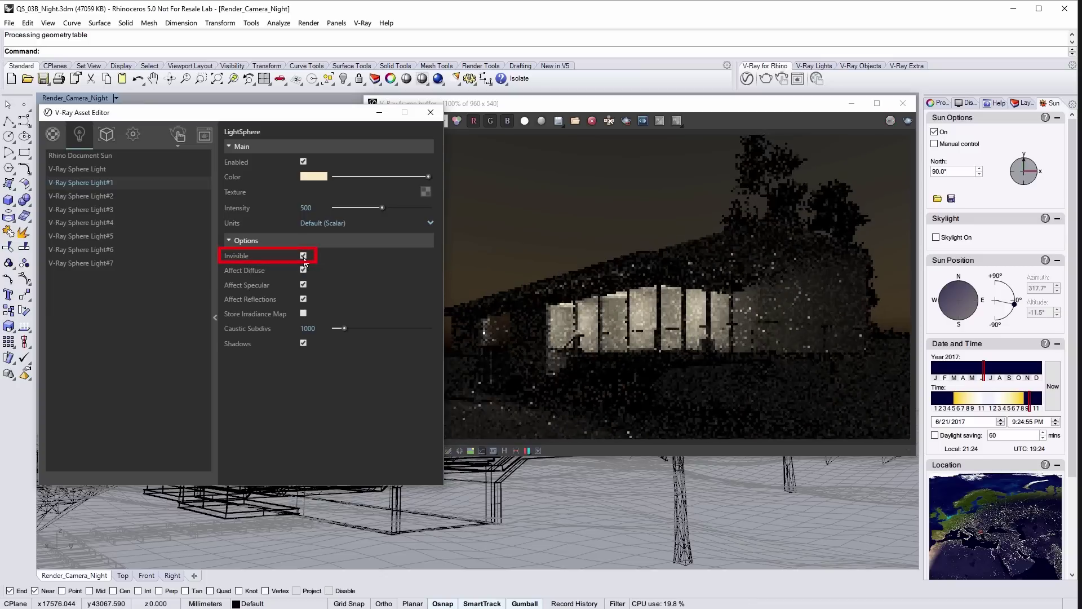
- Draw a render region over the windows and turn off Affect Reflections for the sphere light
left_click(624, 129)
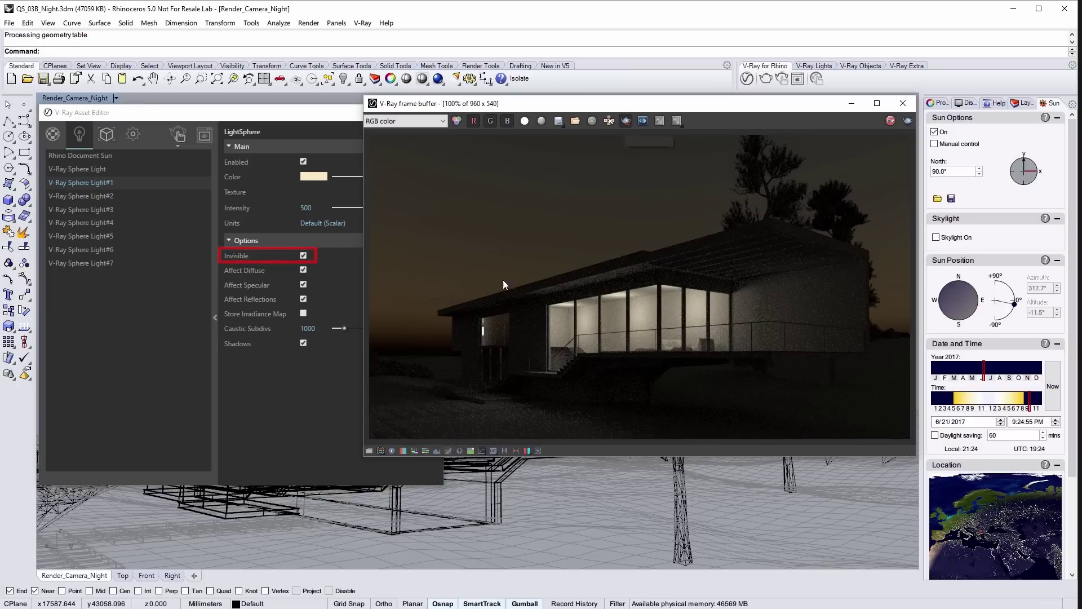
left_click_drag(457, 297, 524, 361)
scroll(479, 328, "up", 2)
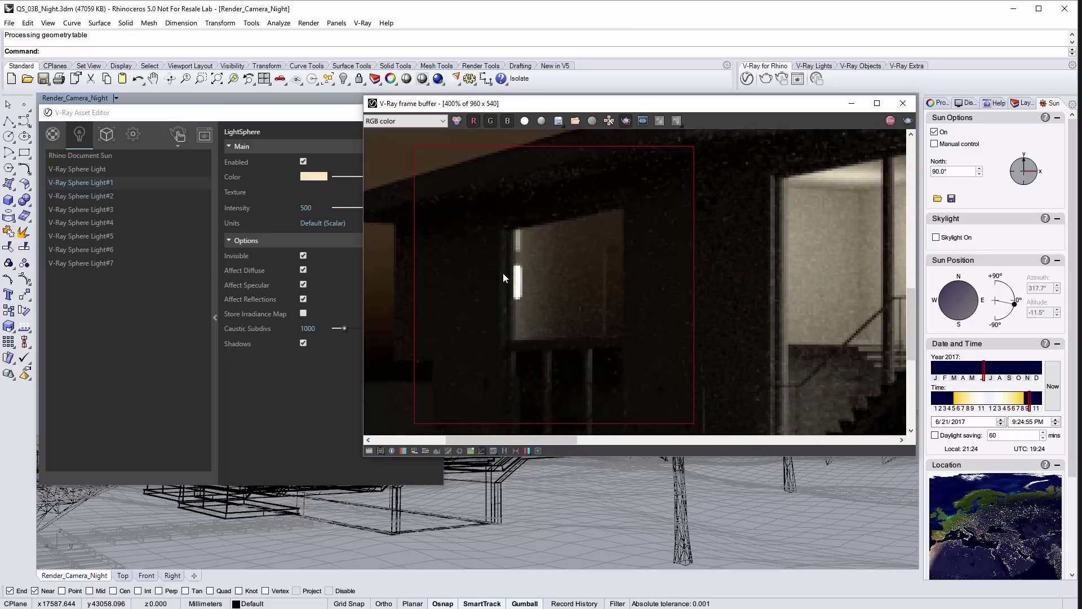
middle_click_drag(482, 331, 581, 253)
left_click(342, 370)
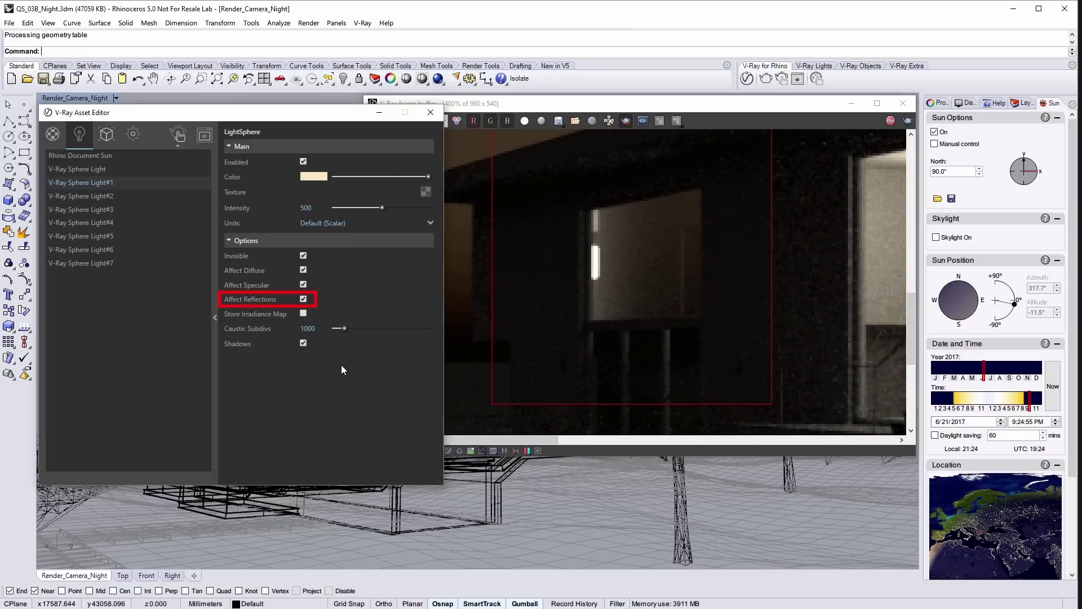
left_click(303, 299)
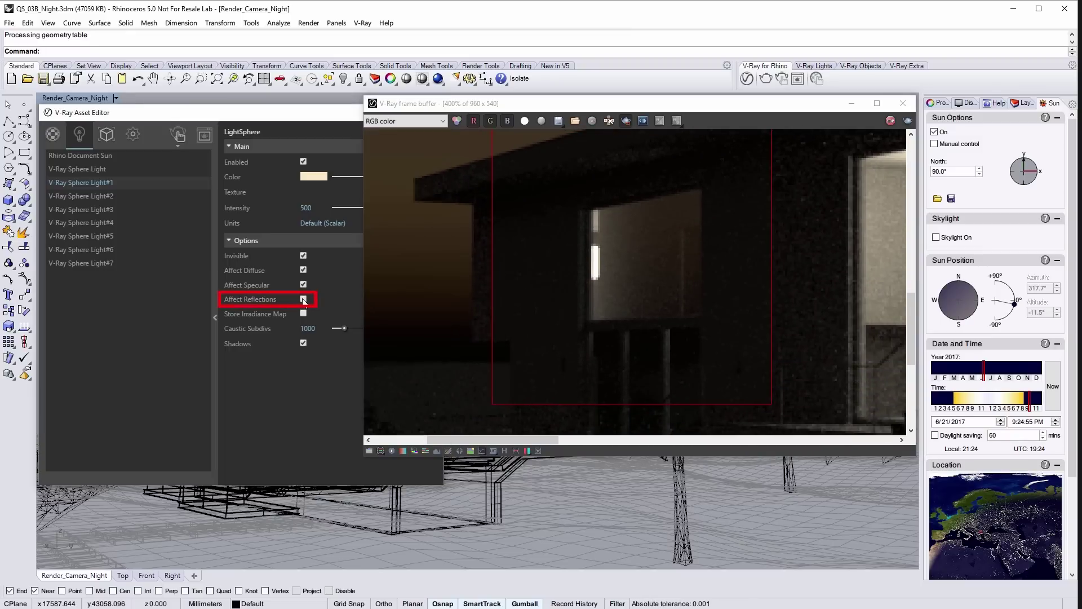
scroll(457, 273, "down", 2)
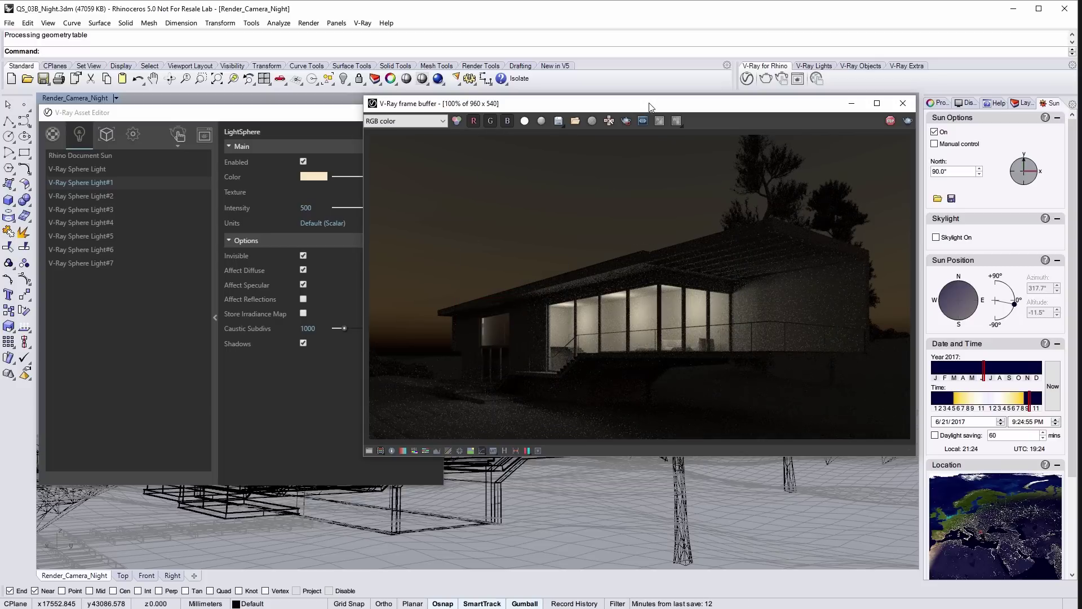
- Close the frame buffer and Asset Editor, deselect the lights, and switch to Shaded display
left_click(903, 102)
left_click(432, 113)
key("Escape")
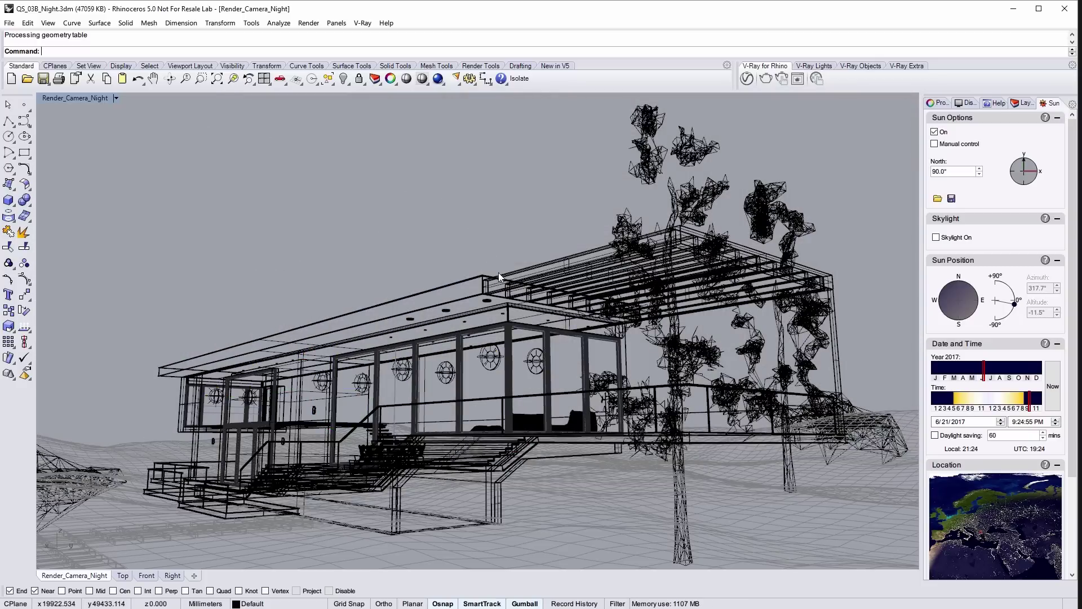
scroll(493, 308, "up", 3)
scroll(478, 287, "up", 3)
middle_click(478, 288)
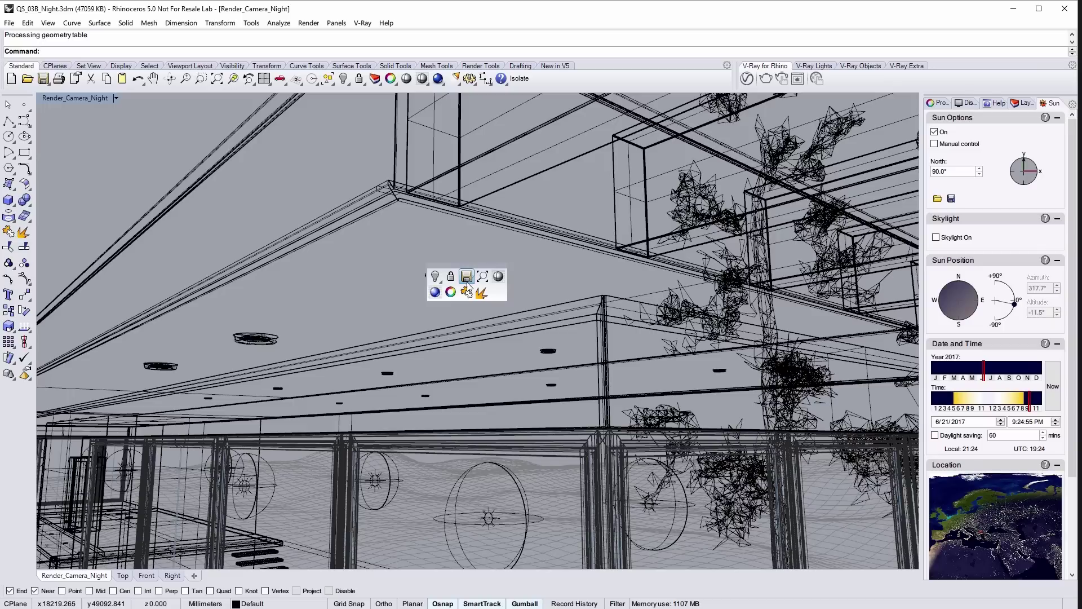
left_click(494, 274)
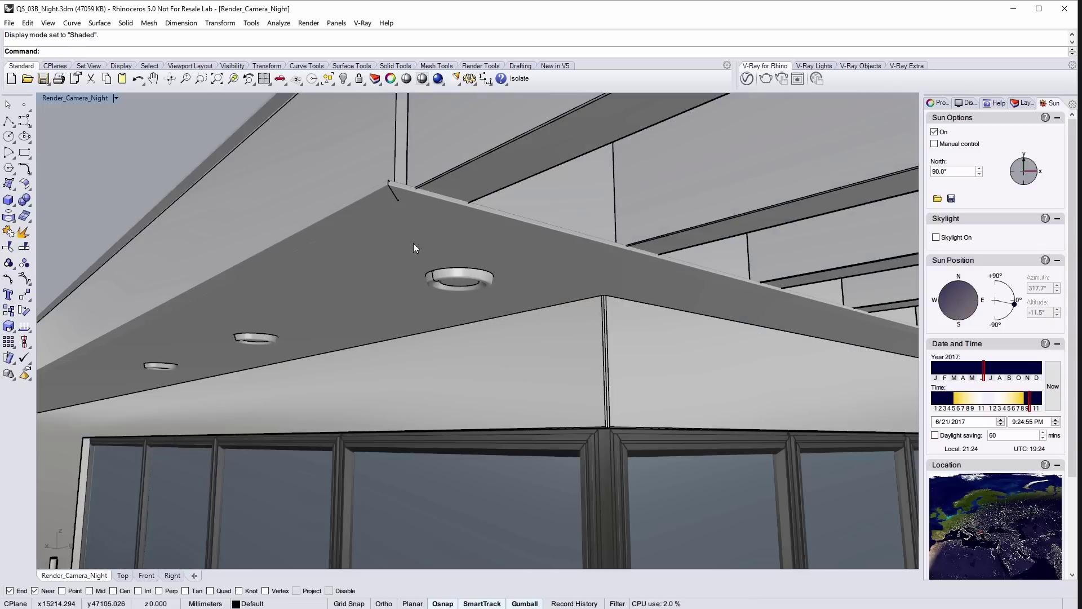
- Show a Top wireframe plan panned toward the ceiling downlights
left_click(76, 97)
mouse_move(69, 300)
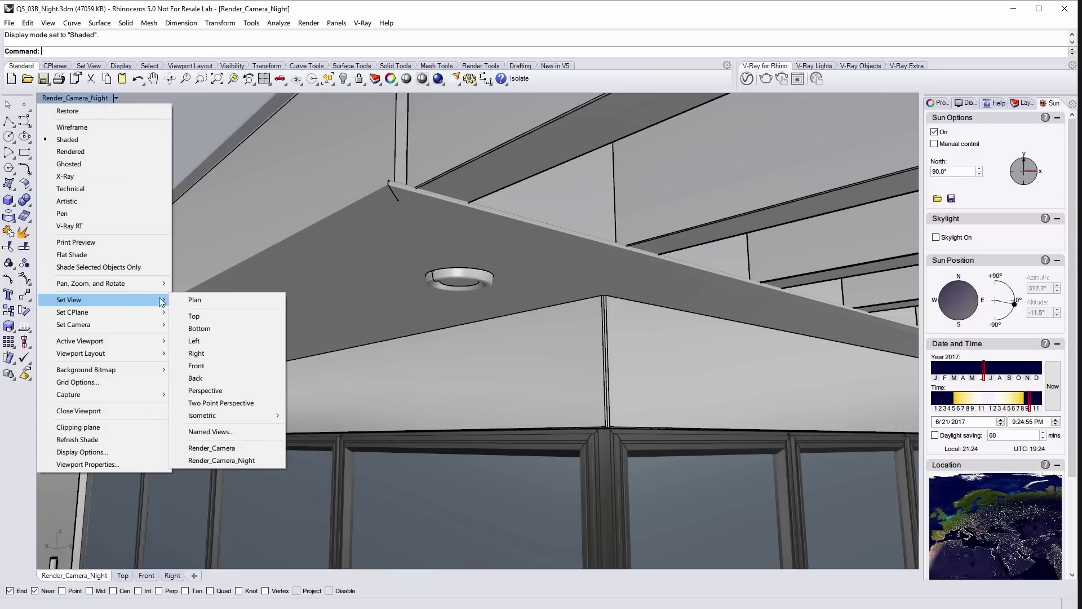
left_click(213, 317)
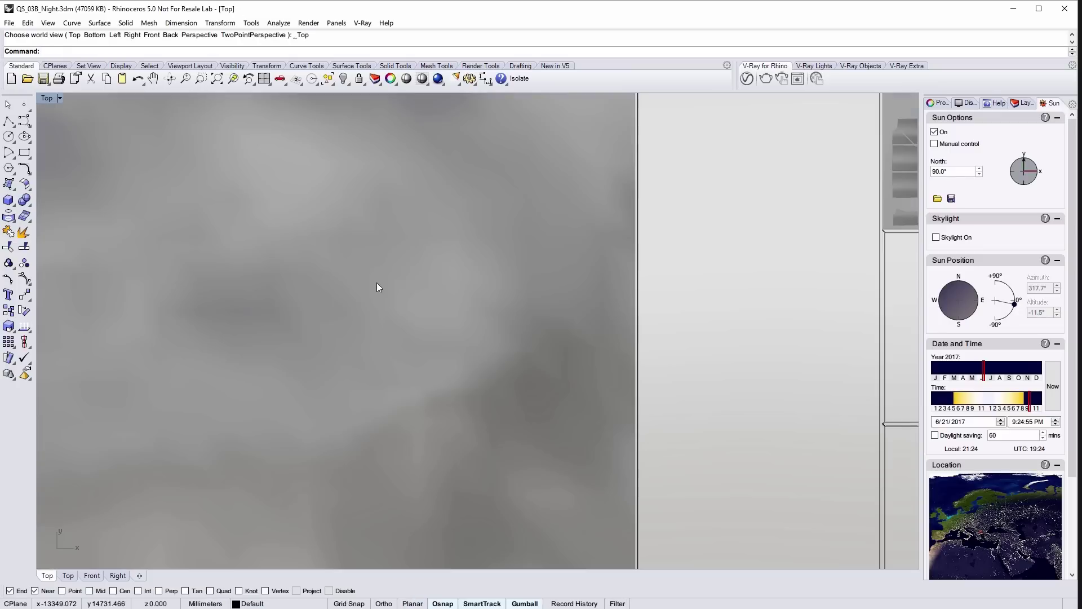
middle_click(409, 276)
left_click(440, 270)
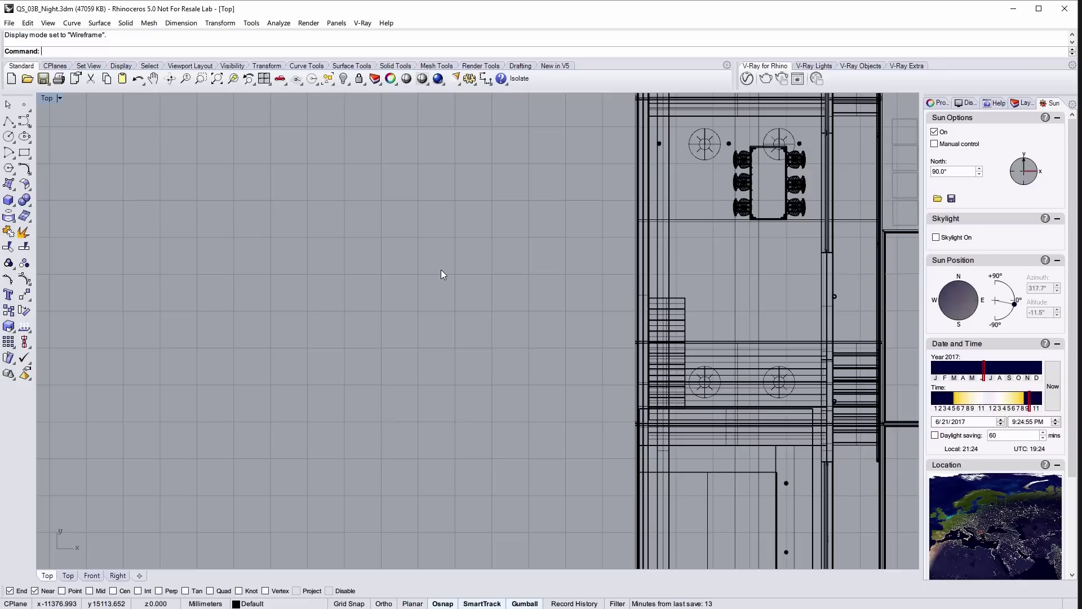
right_click_drag(743, 145, 587, 329)
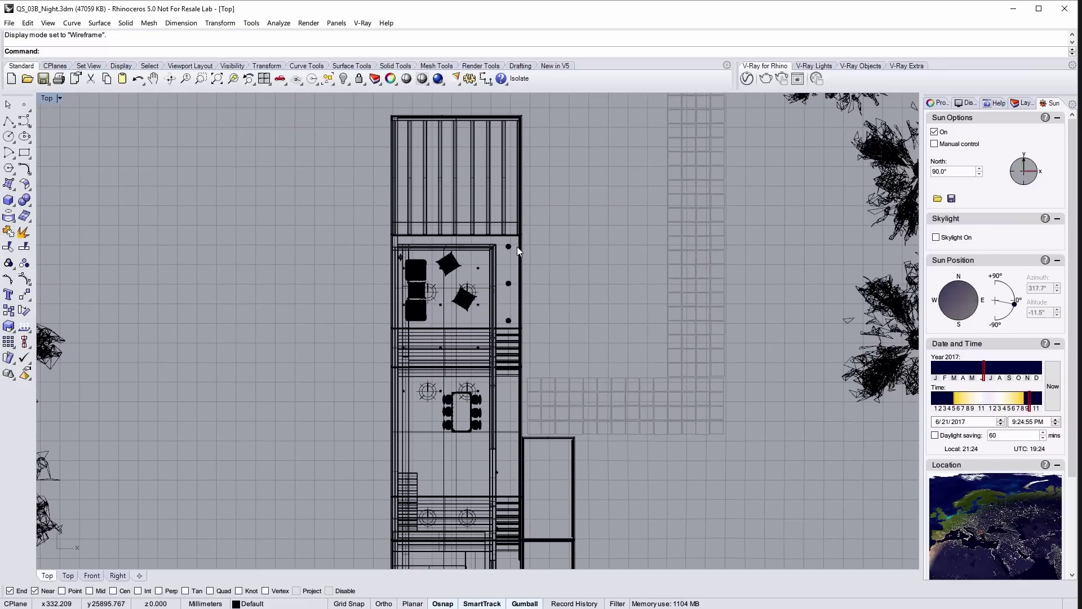
scroll(517, 246, "up", 5)
scroll(506, 244, "up", 3)
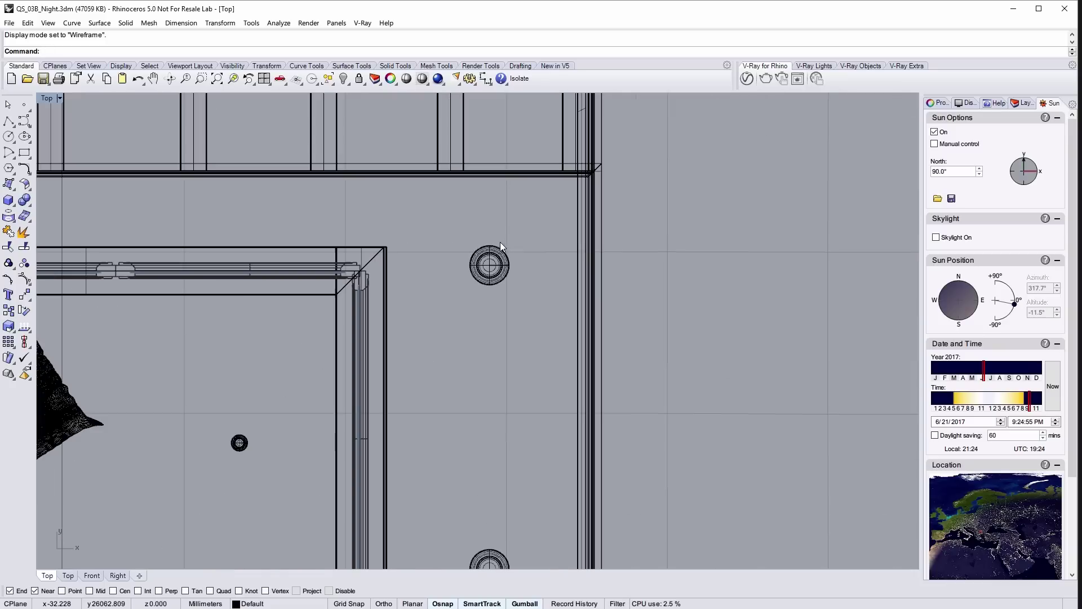
- Place an IES spotlight at the ceiling fixture, aimed straight down in Right view
left_click(810, 68)
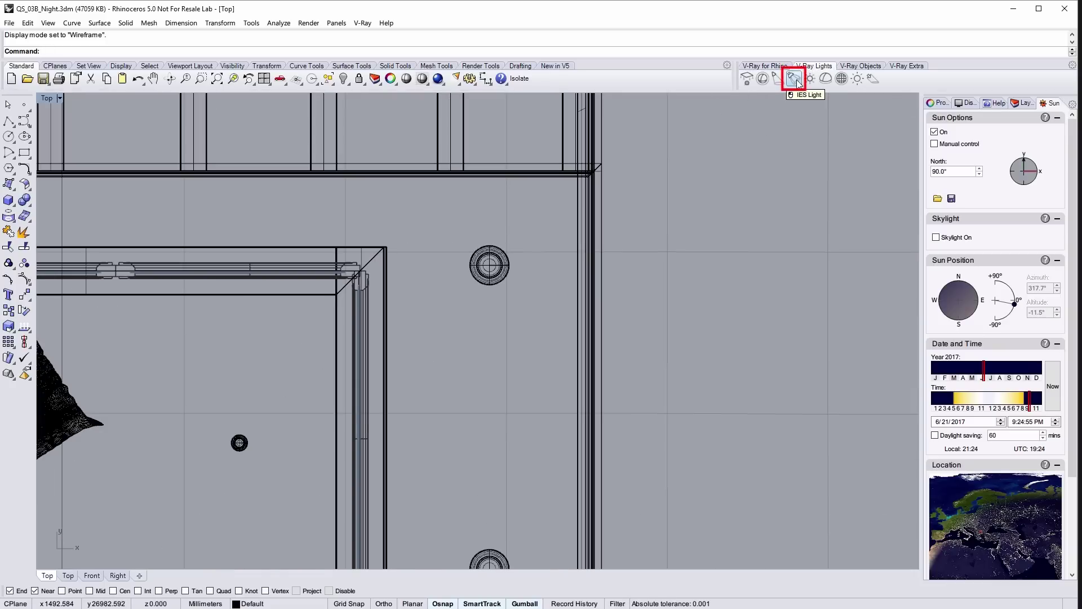
left_click(796, 79)
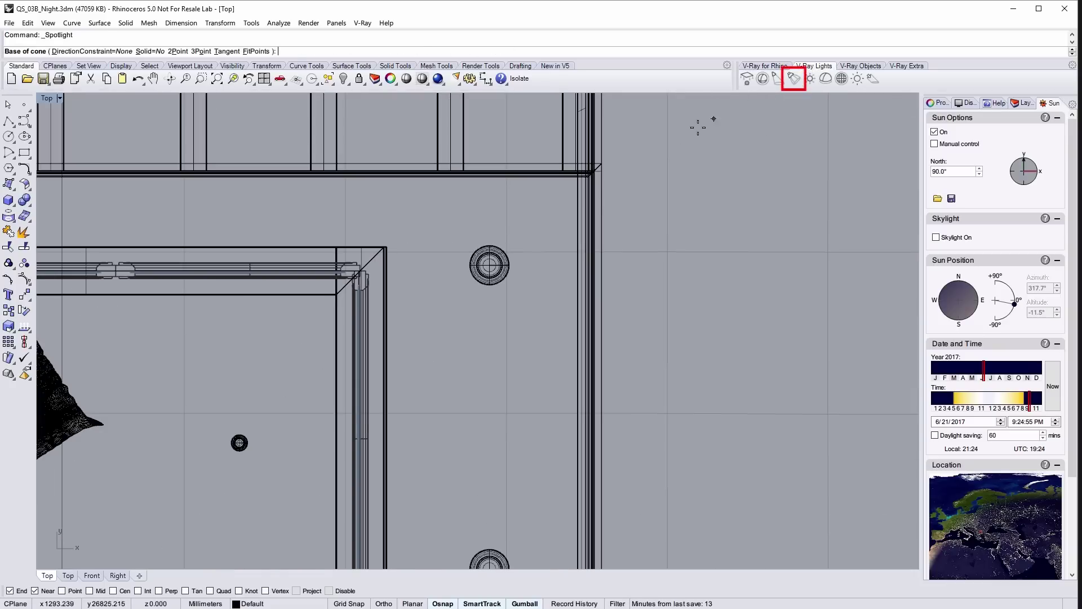
left_click(490, 266)
left_click(511, 255)
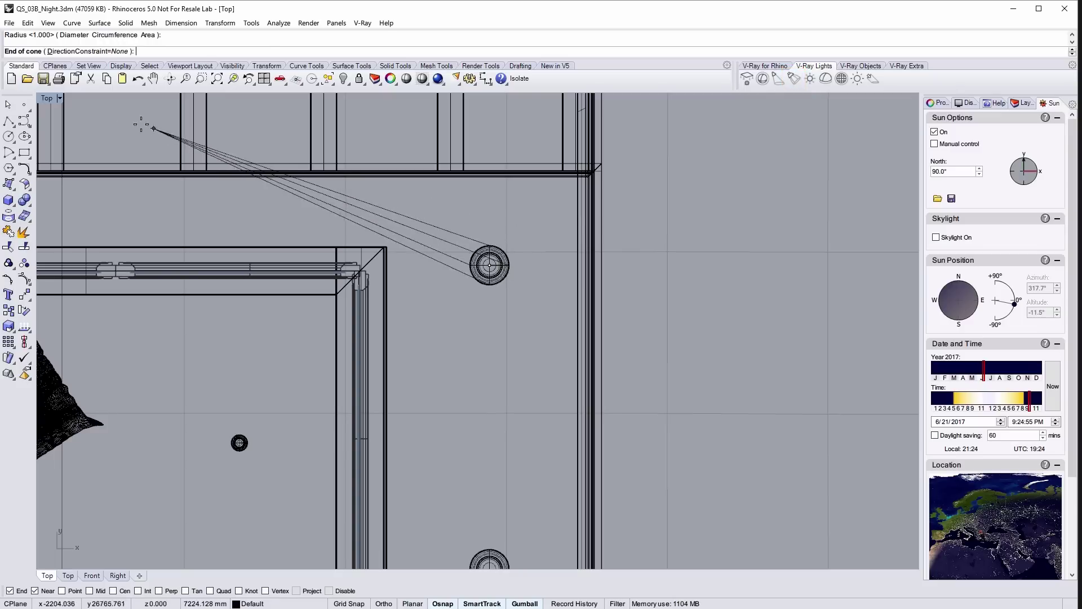
left_click(61, 100)
mouse_move(69, 300)
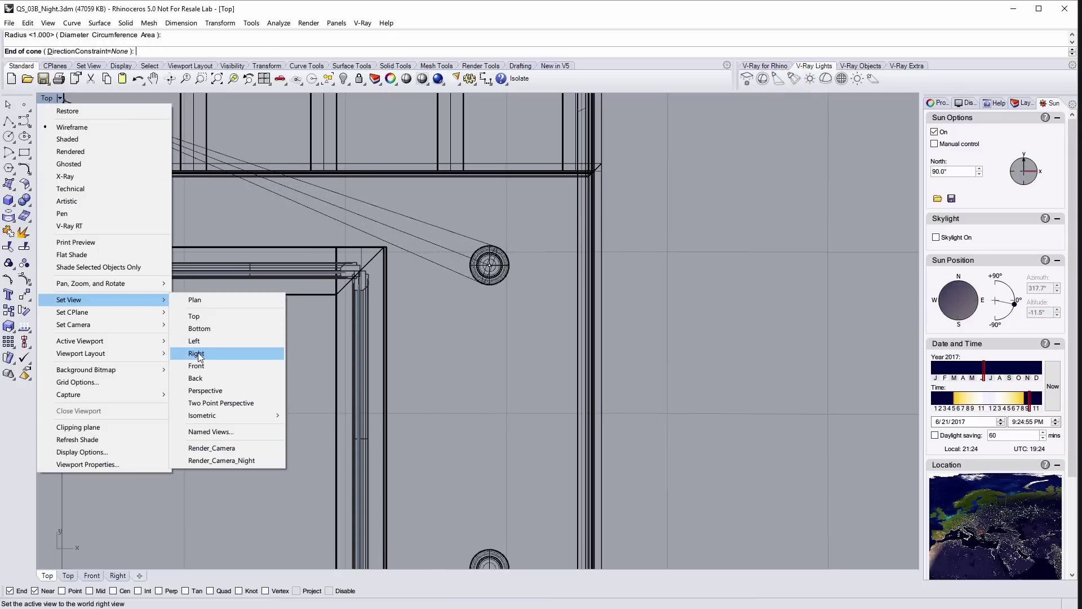
left_click(214, 354)
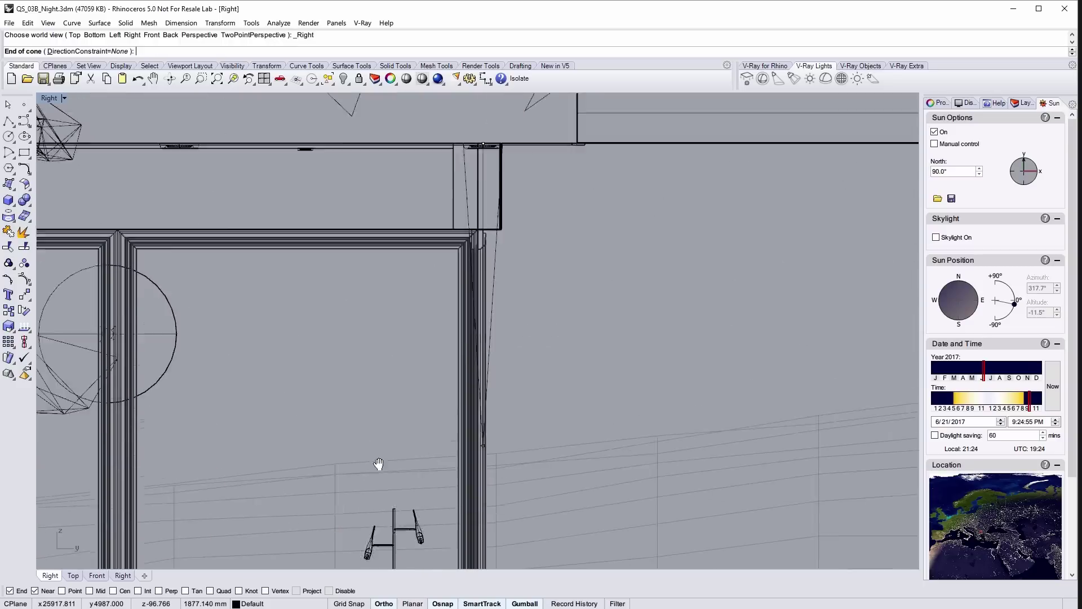
key("shift")
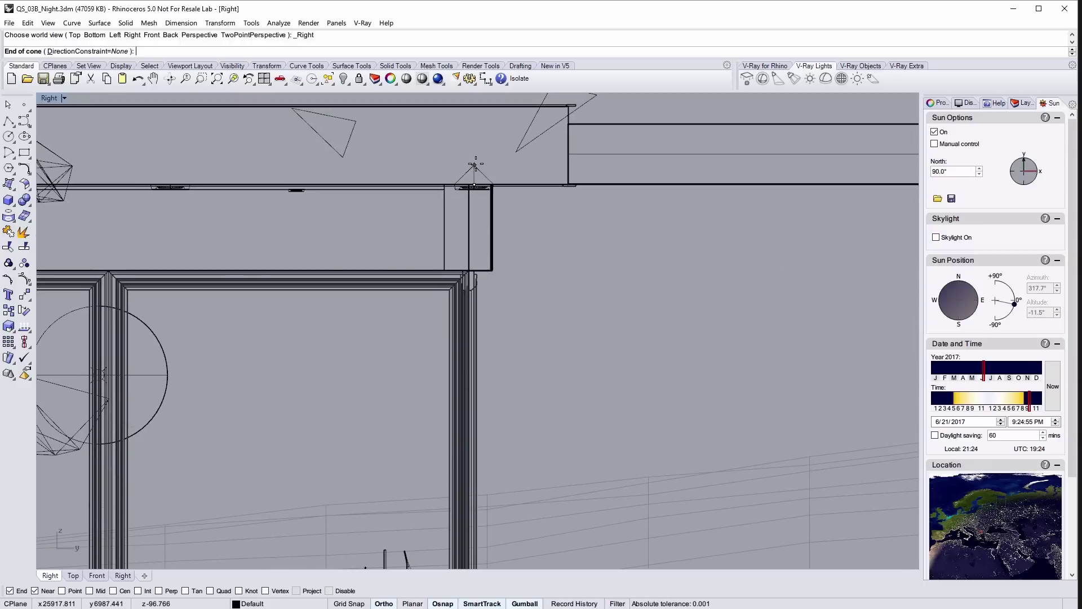
left_click(476, 161)
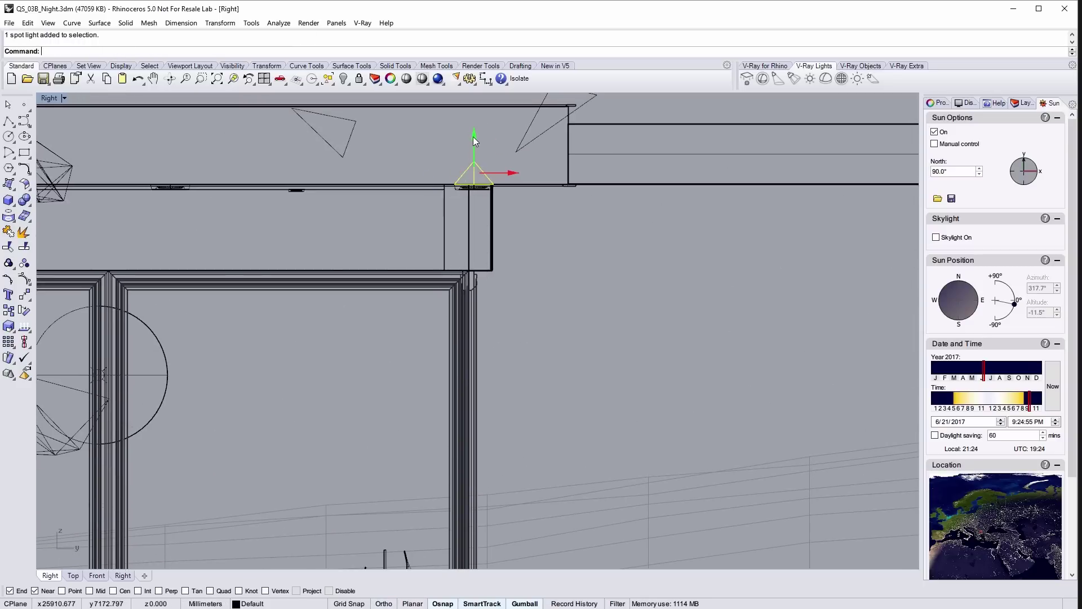
- Move the spotlights just below the ceiling and group them together
left_click_drag(473, 136, 426, 217)
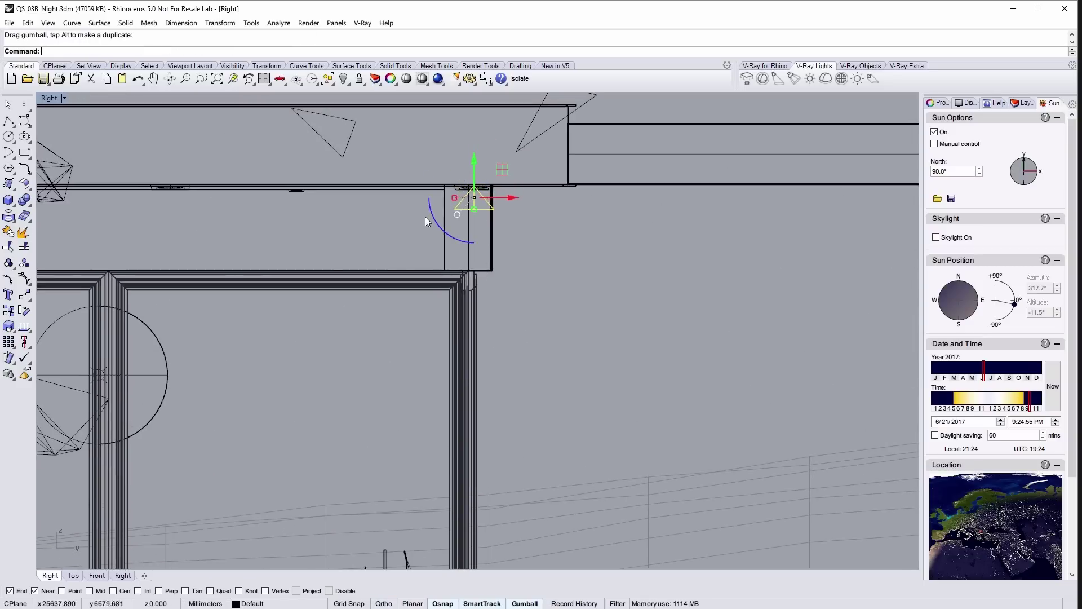
scroll(426, 216, "down", 2)
scroll(425, 217, "down", 2)
left_click_drag(646, 229, 244, 227)
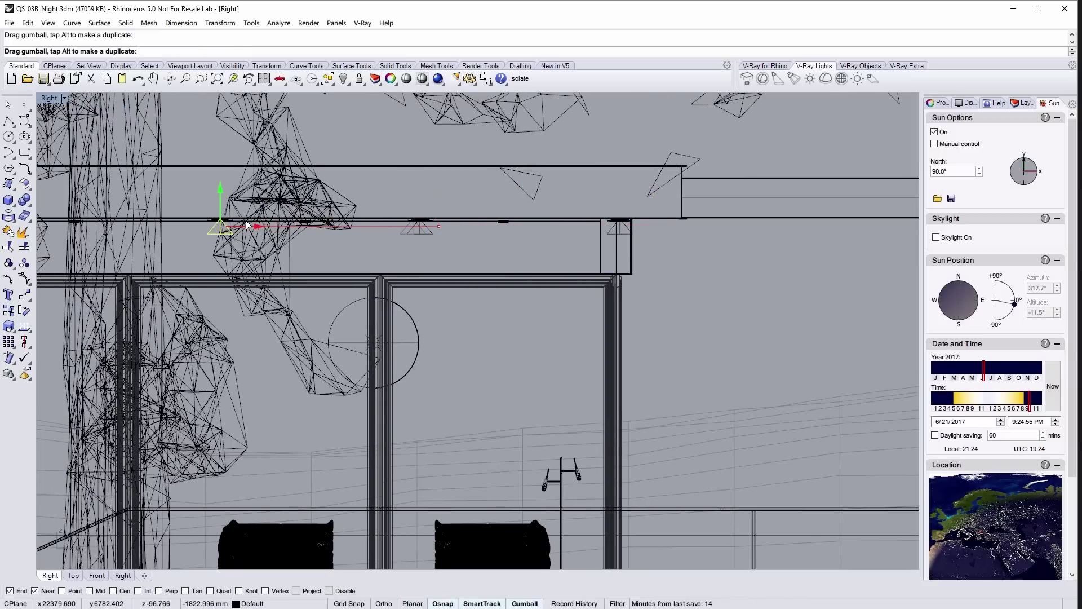
left_click(406, 237)
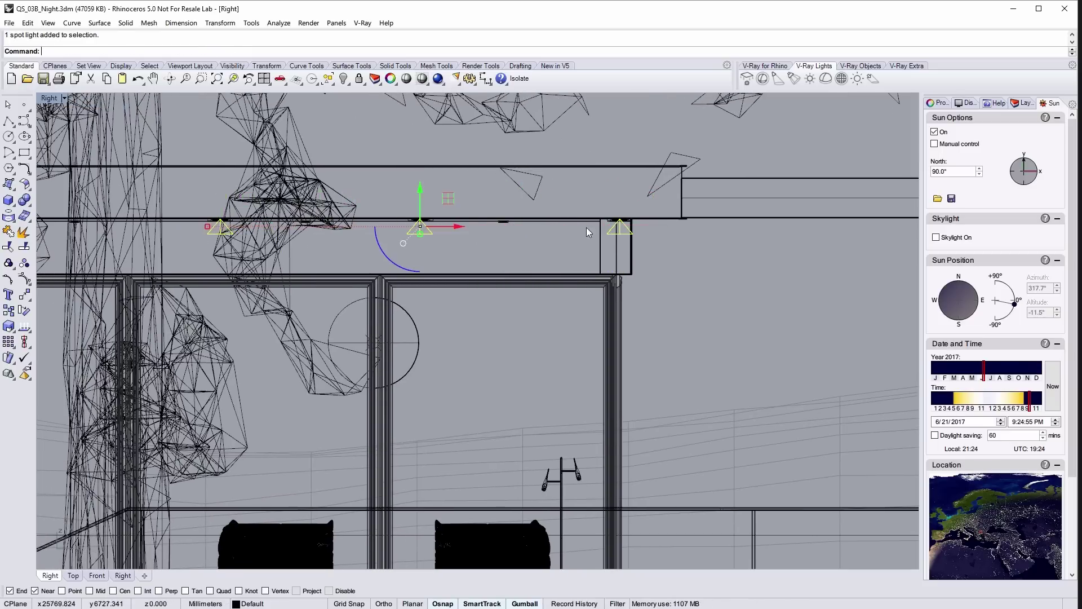
left_click(27, 23)
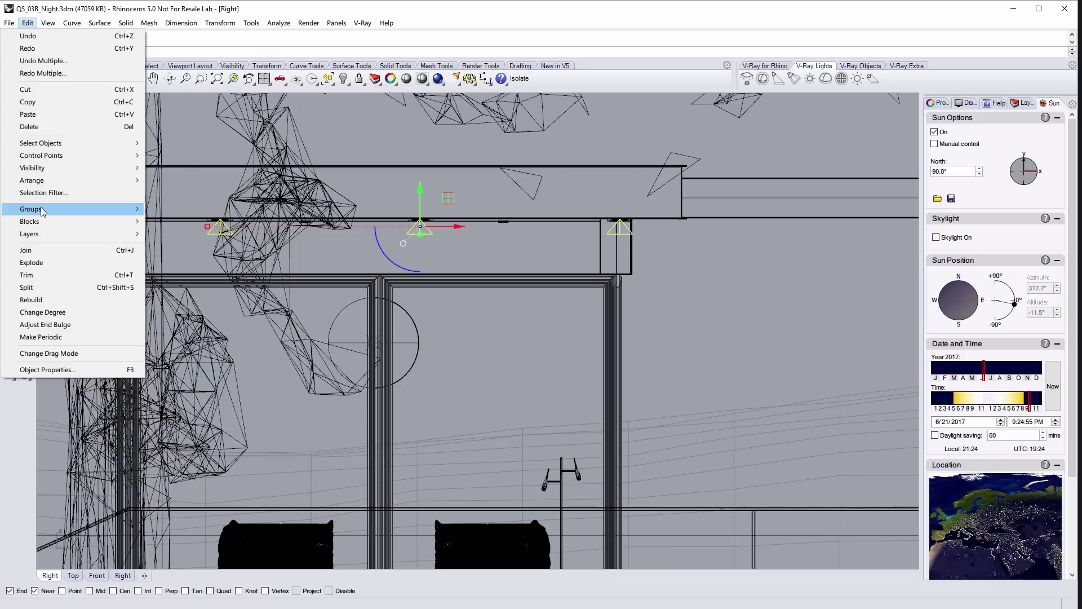
mouse_move(31, 209)
left_click(191, 215)
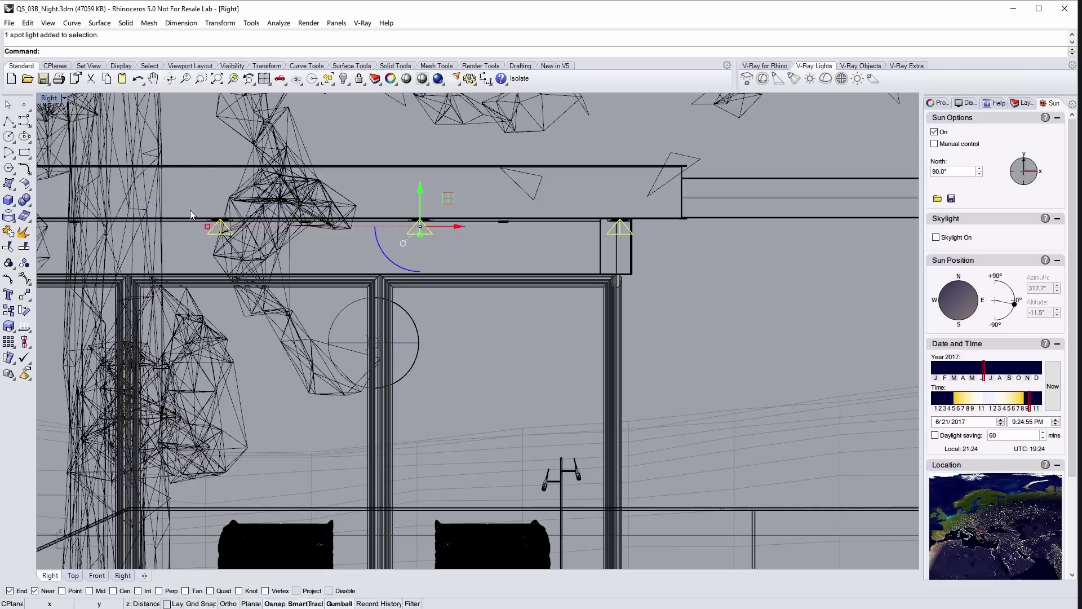
- Set the first IES light's intensity to 1000 lm in the Asset Editor
left_click(748, 78)
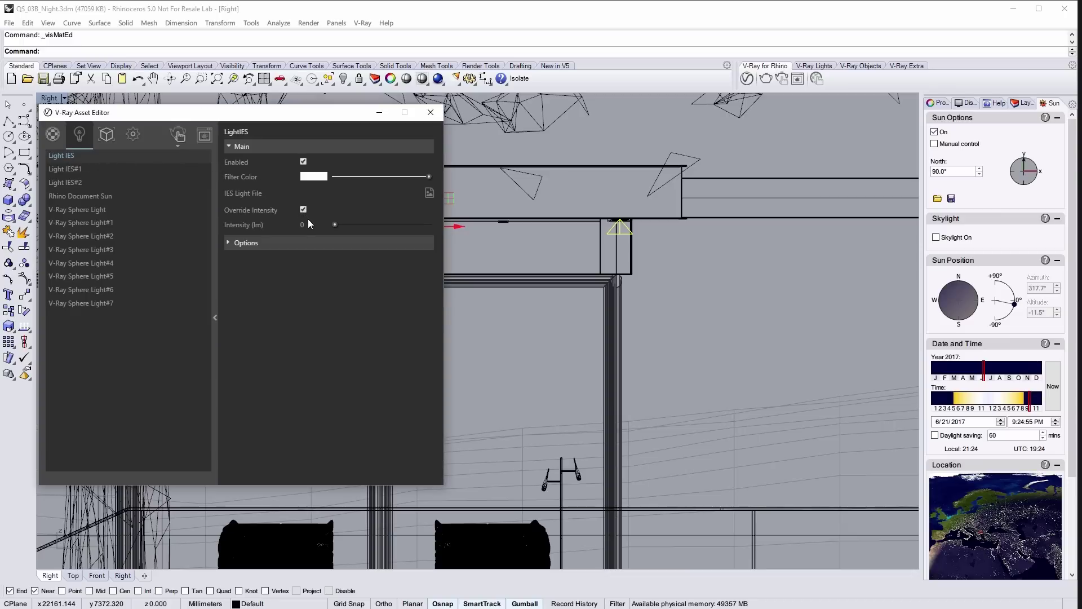
left_click_drag(324, 221, 297, 224)
type("000")
key("Return")
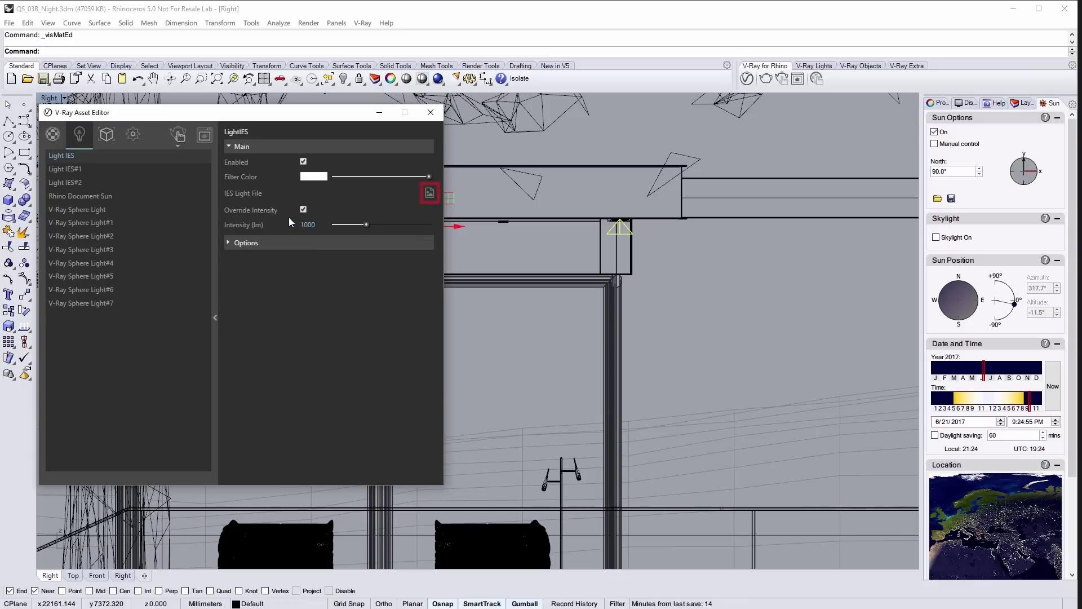
- Load the IES_TS_01.ies profile as Light IES#1's IES light file
left_click(430, 194)
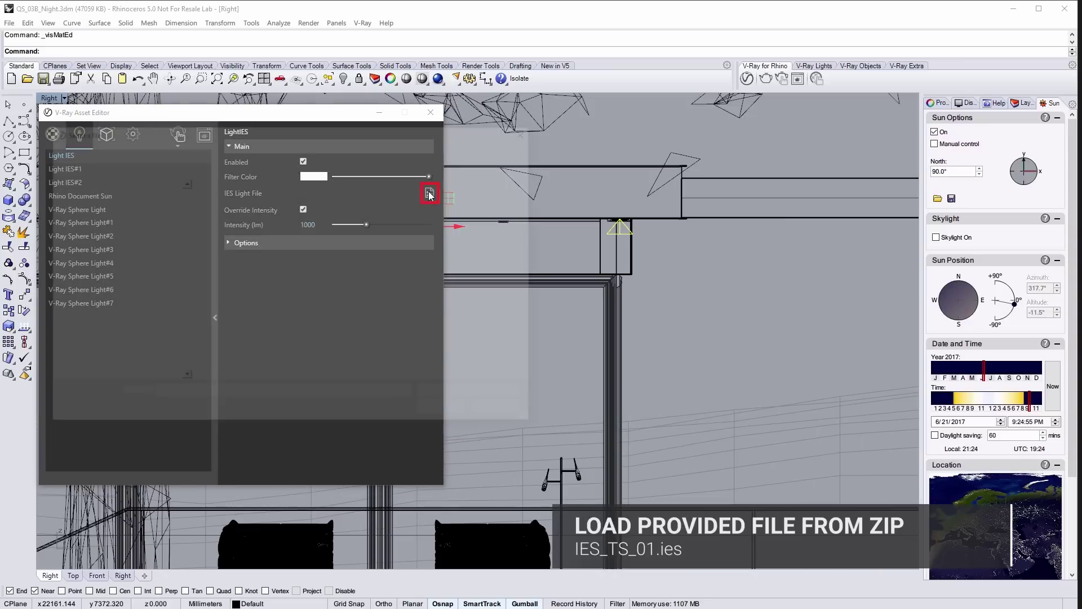
left_click(254, 203)
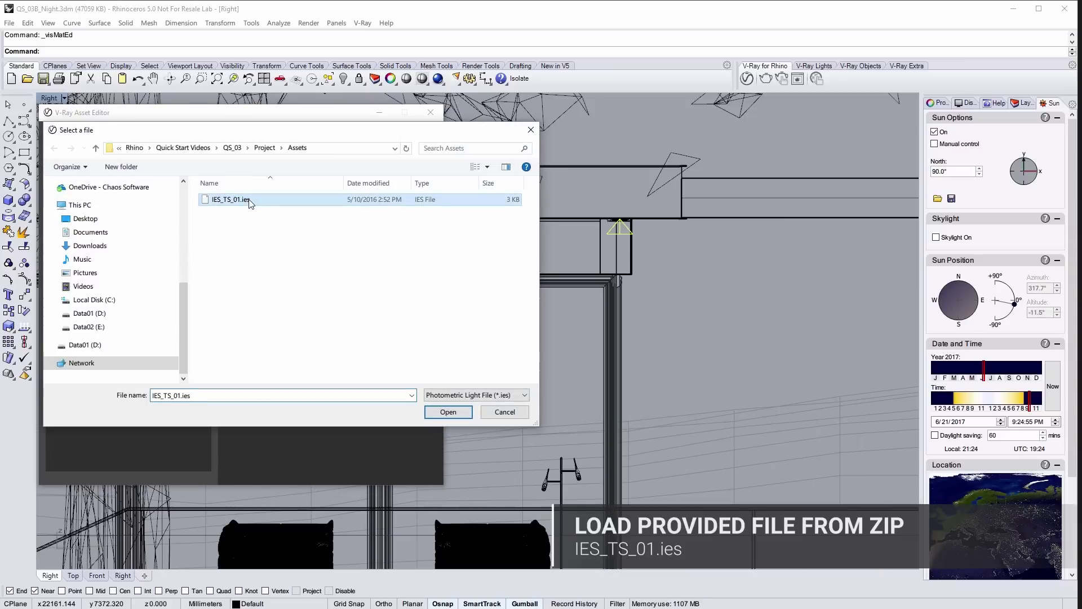
left_click(450, 412)
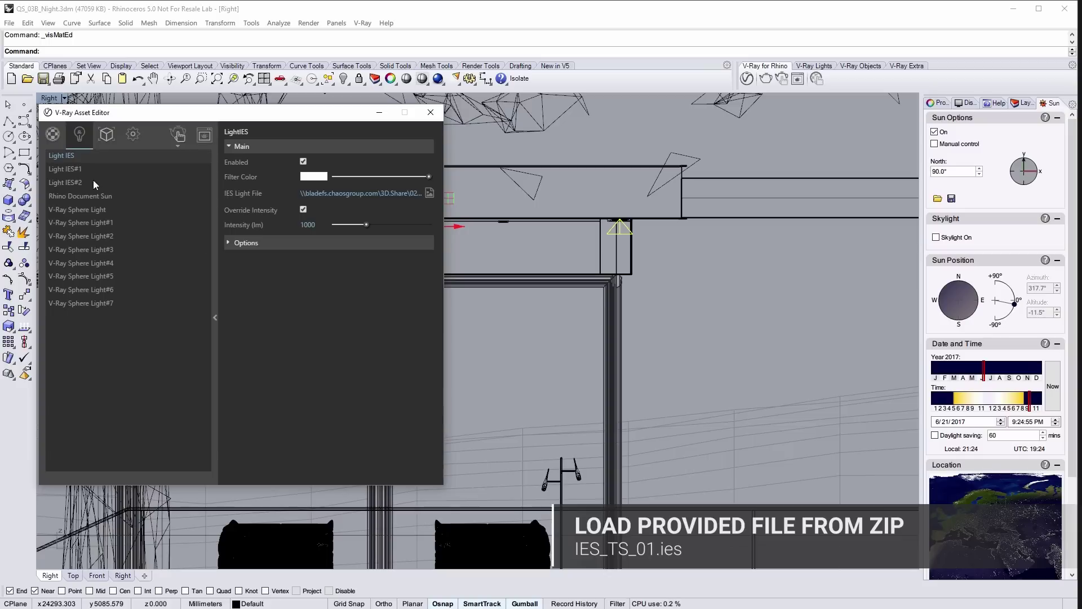
left_click(75, 171)
left_click(75, 177)
left_click(75, 156)
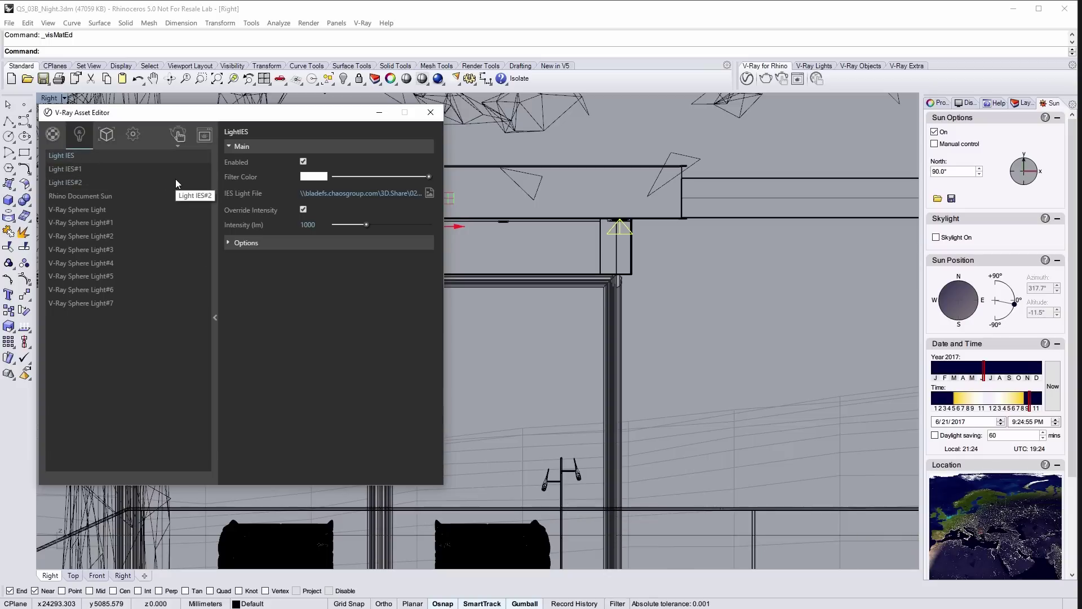
left_click(51, 98)
mouse_move(69, 300)
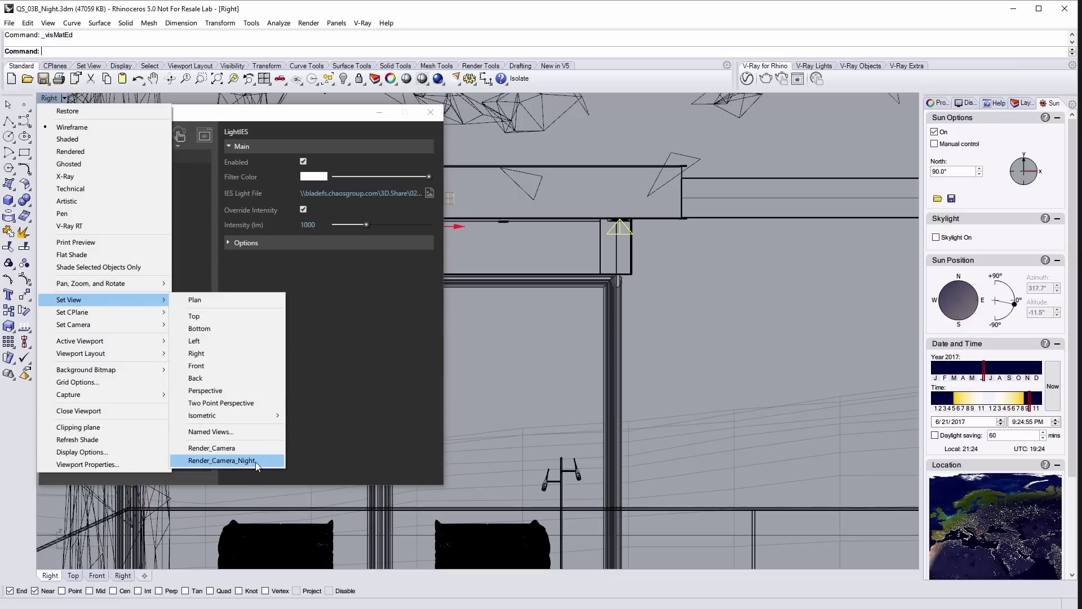
- Render the Render_Camera_Night view, then re-render with IES intensity 100000
left_click(256, 462)
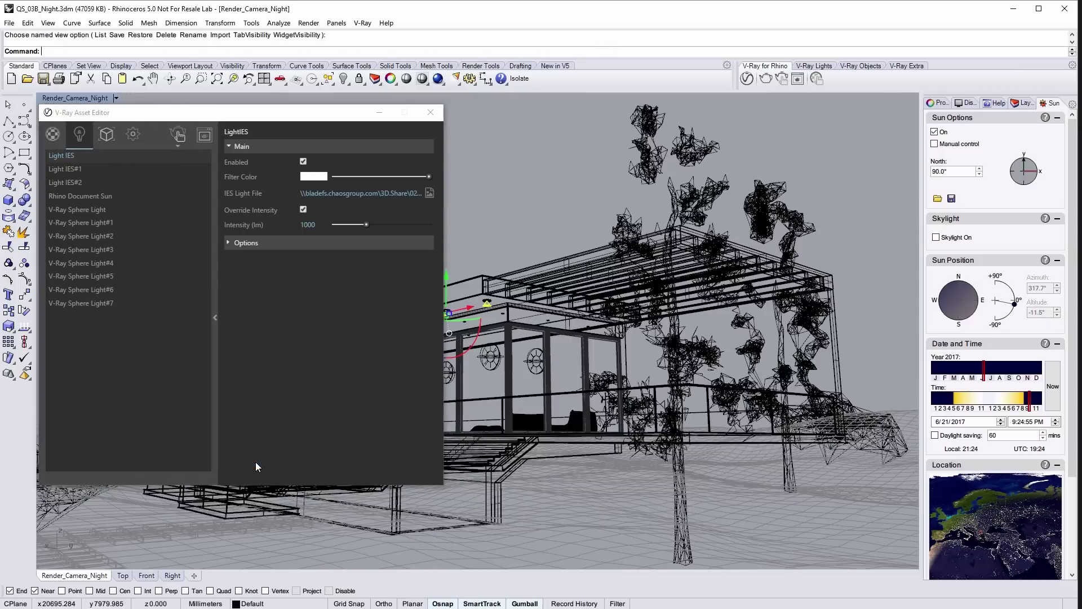
left_click(780, 84)
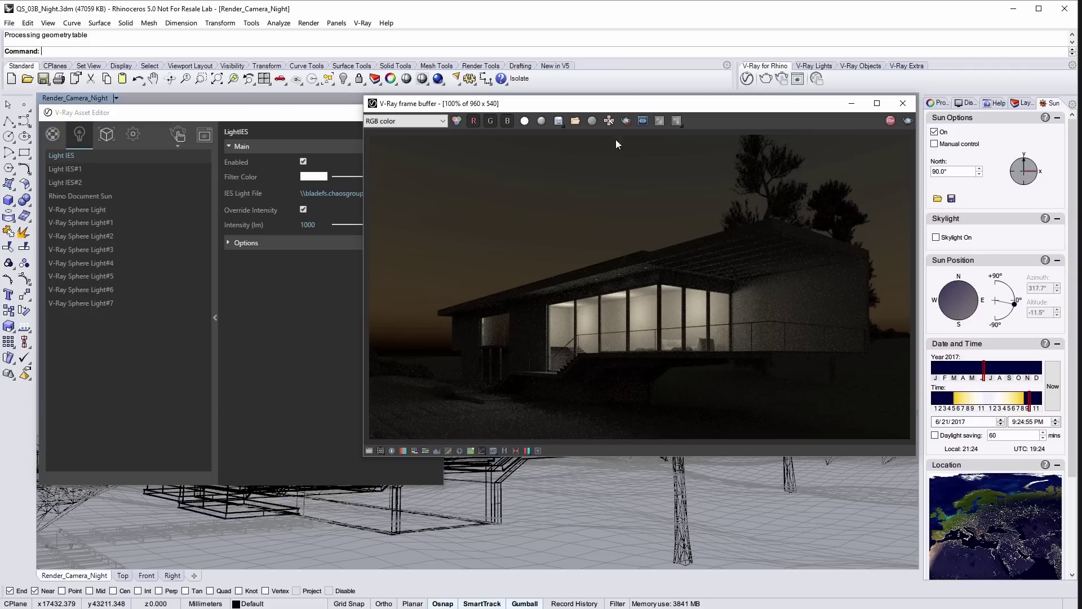
left_click(318, 226)
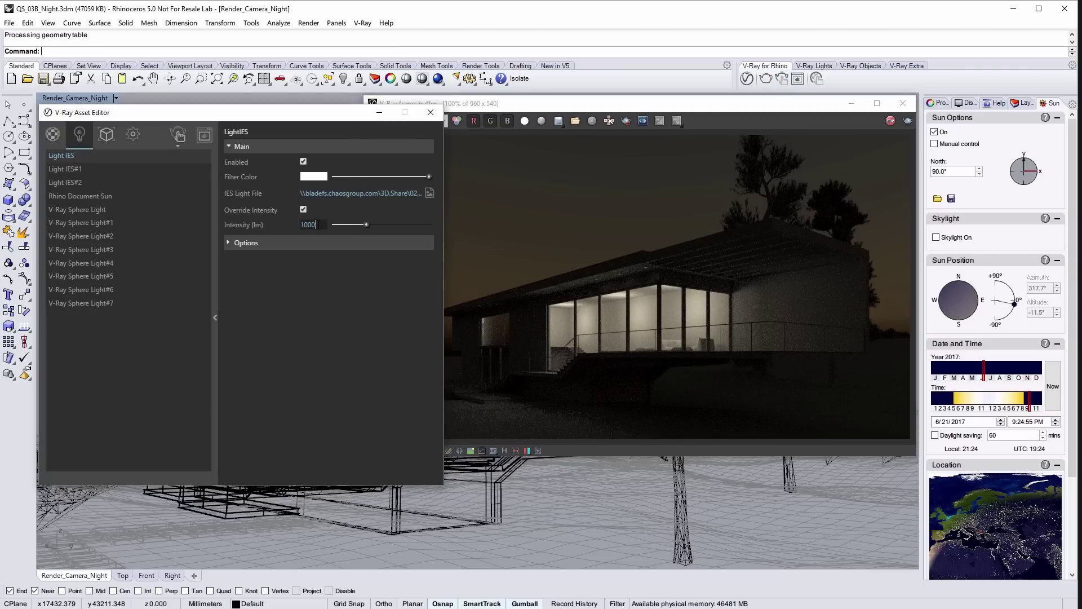
type("00")
key("Return")
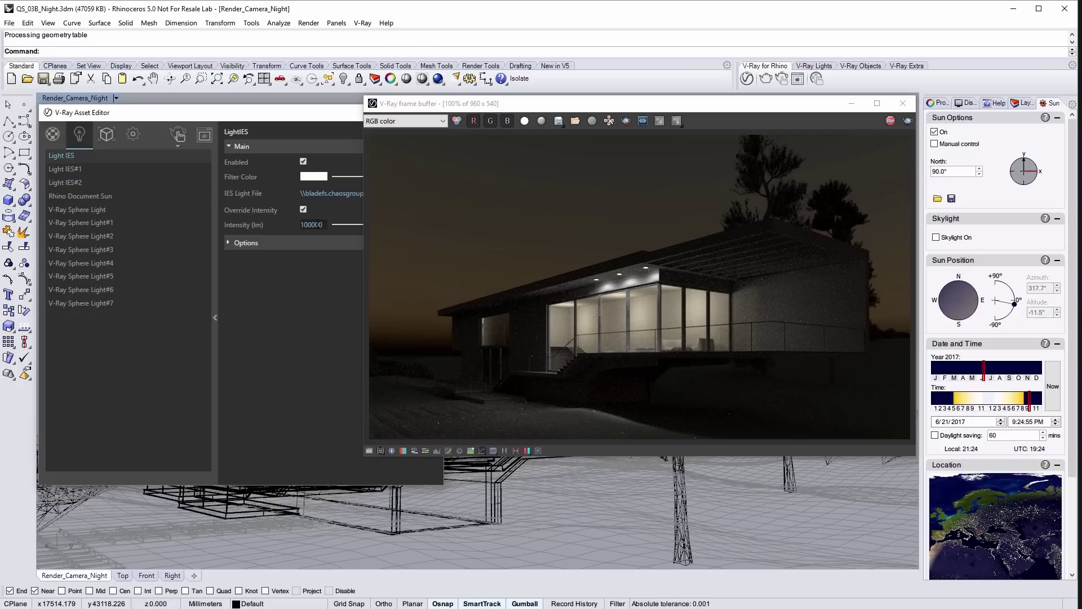
- Close the render window and select the BG_Plate layer
left_click(903, 103)
left_click(1024, 103)
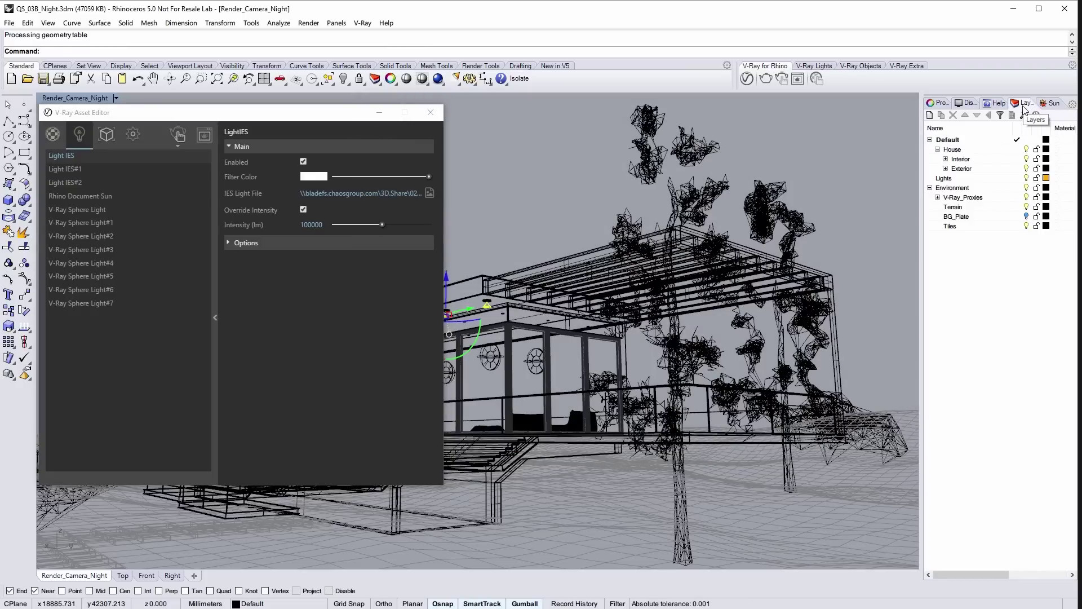
left_click(955, 219)
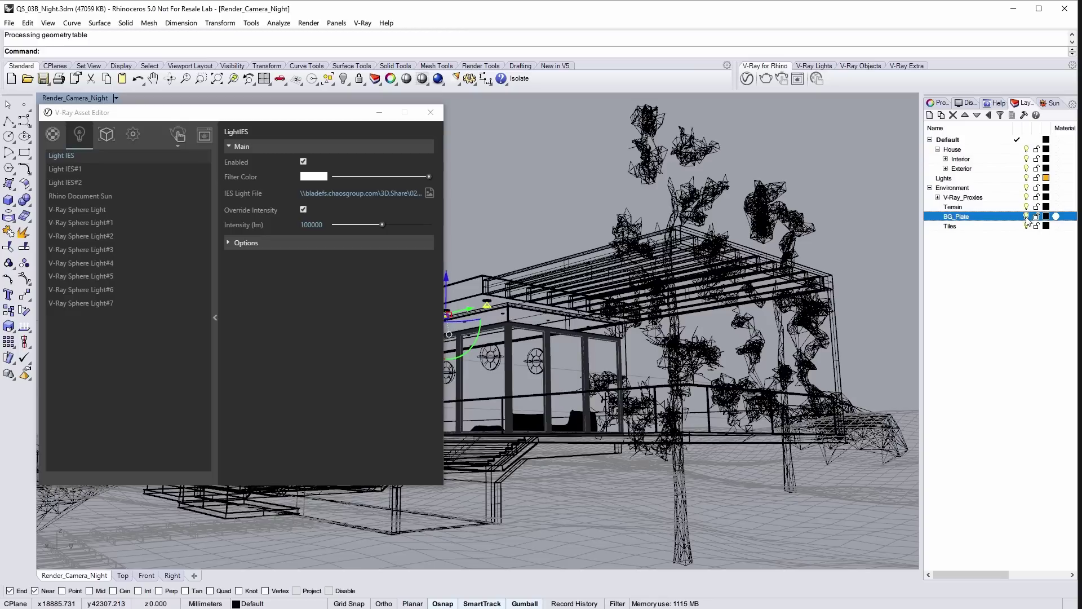
- Set the Grass fur's Distribution Per area value to 0.005
left_click(107, 136)
left_click(51, 170)
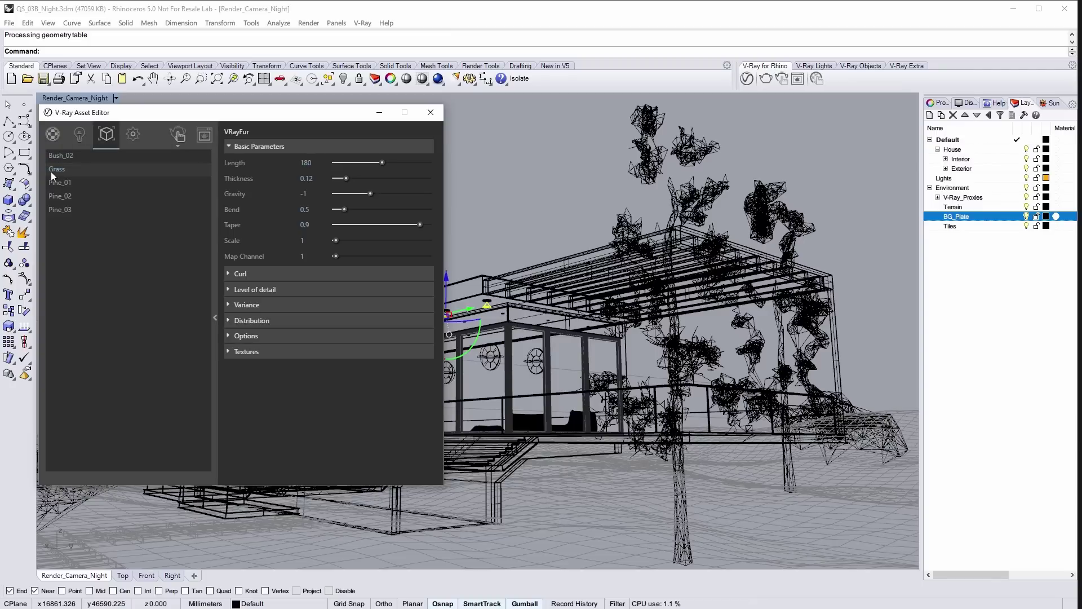
left_click(243, 320)
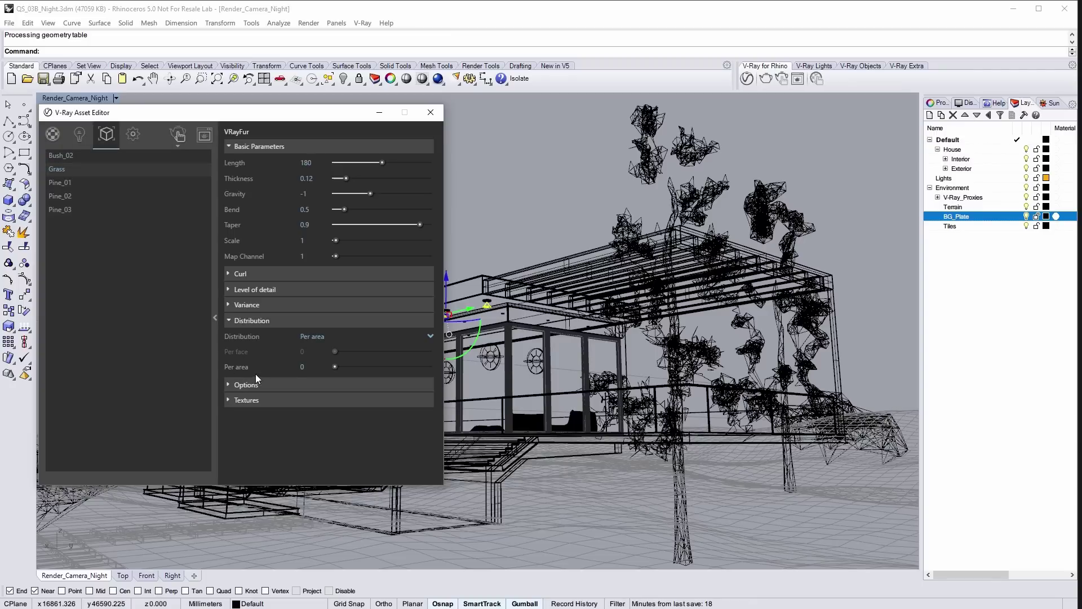
left_click(313, 368)
type("05")
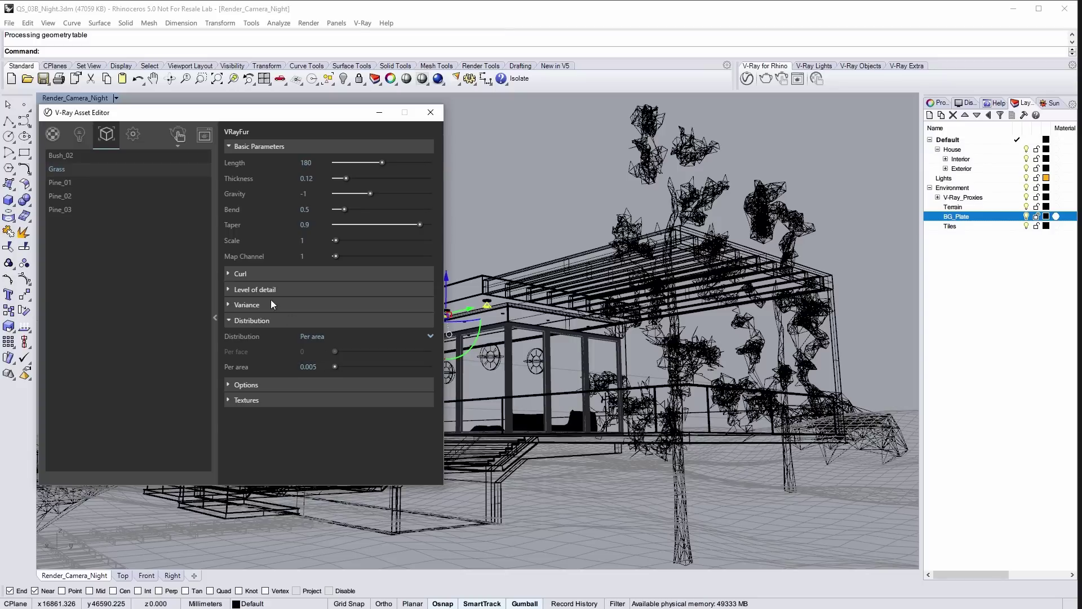
left_click(216, 264)
left_click(133, 136)
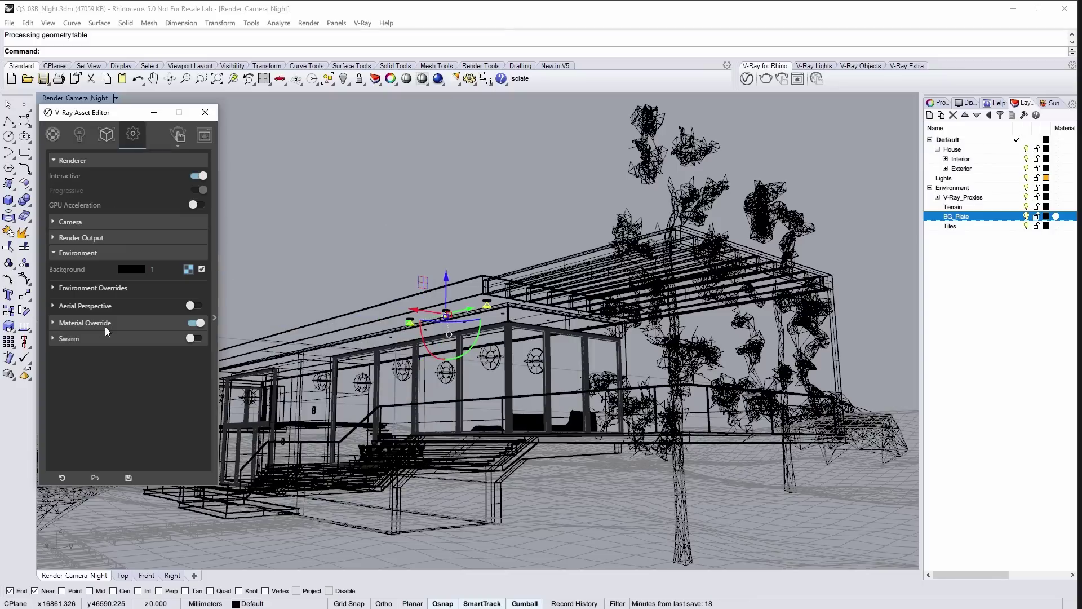
- Set Image Width to 1280 and switch off Interactive and Progressive rendering
left_click(128, 253)
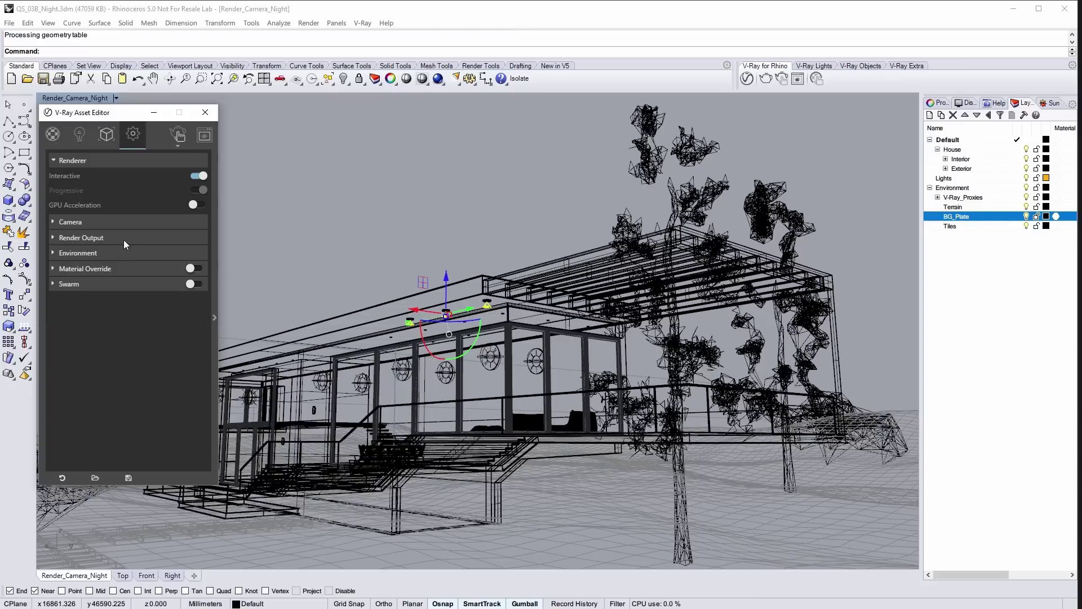
left_click(124, 239)
double_click(137, 282)
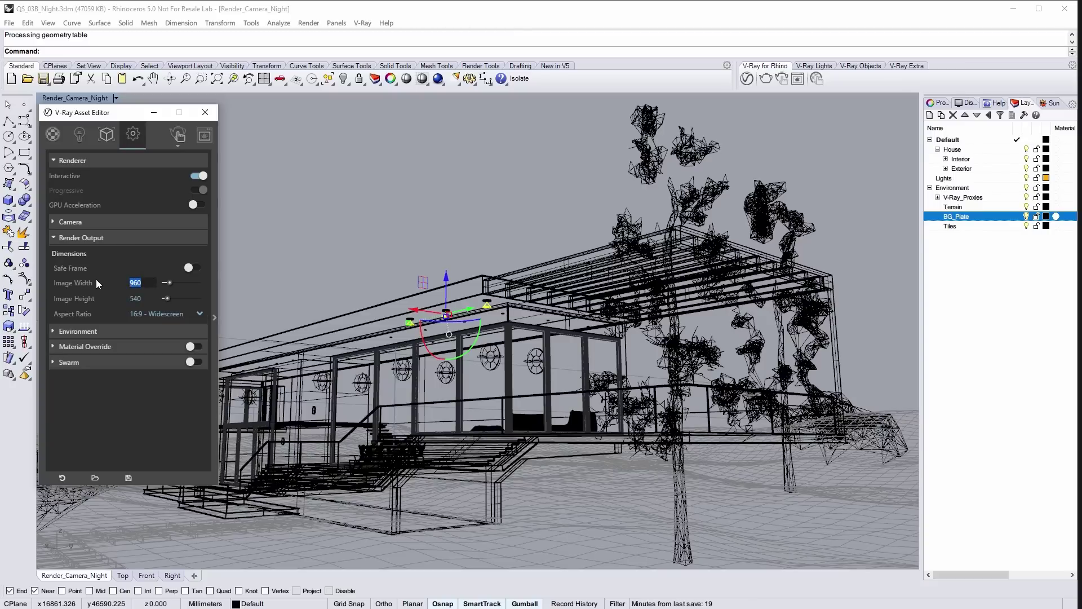
type("1280")
key("Return")
left_click(193, 175)
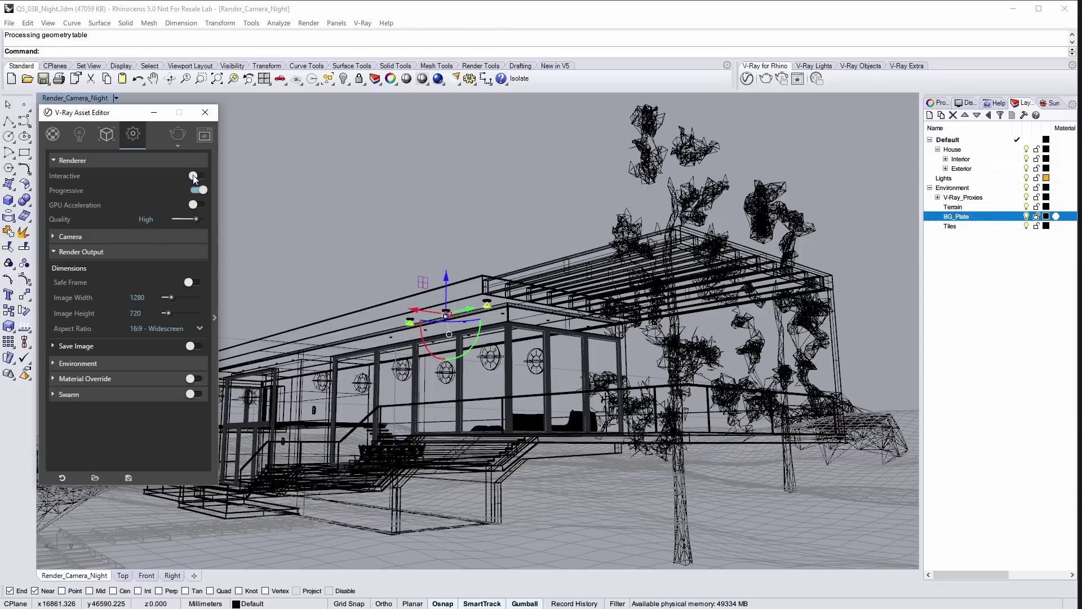
left_click(198, 190)
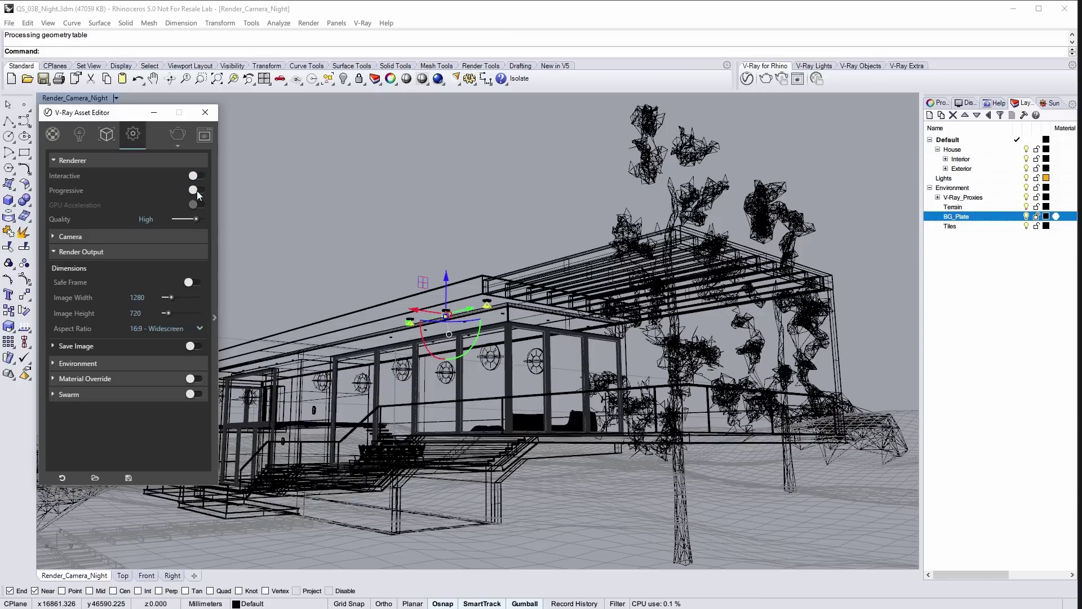
left_click(177, 148)
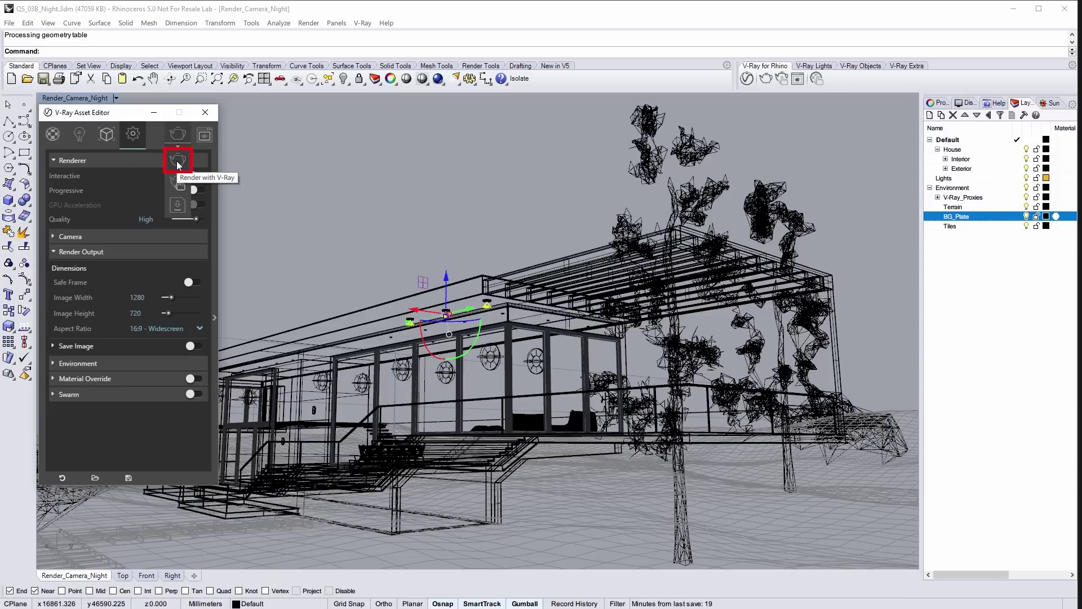
- Render the final night image and enable the frame buffer's Curve correction
left_click(177, 162)
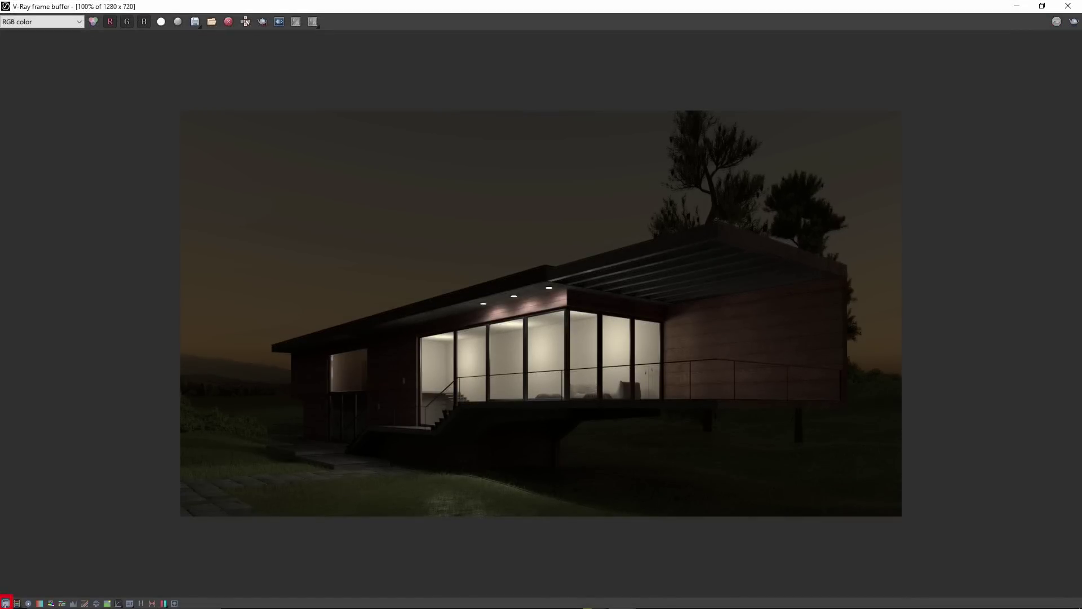
left_click(6, 603)
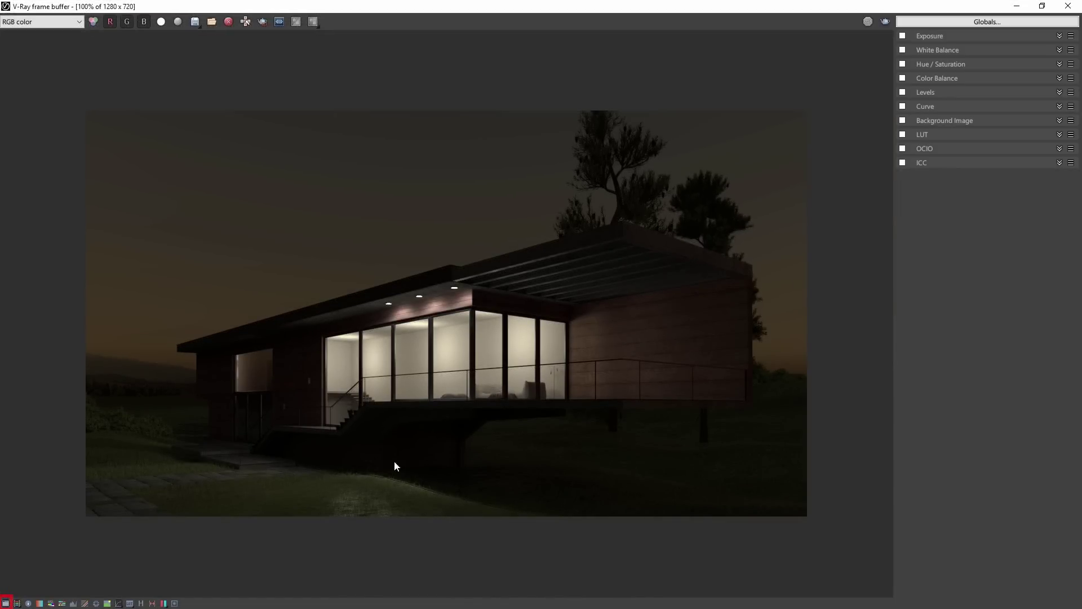
left_click(933, 108)
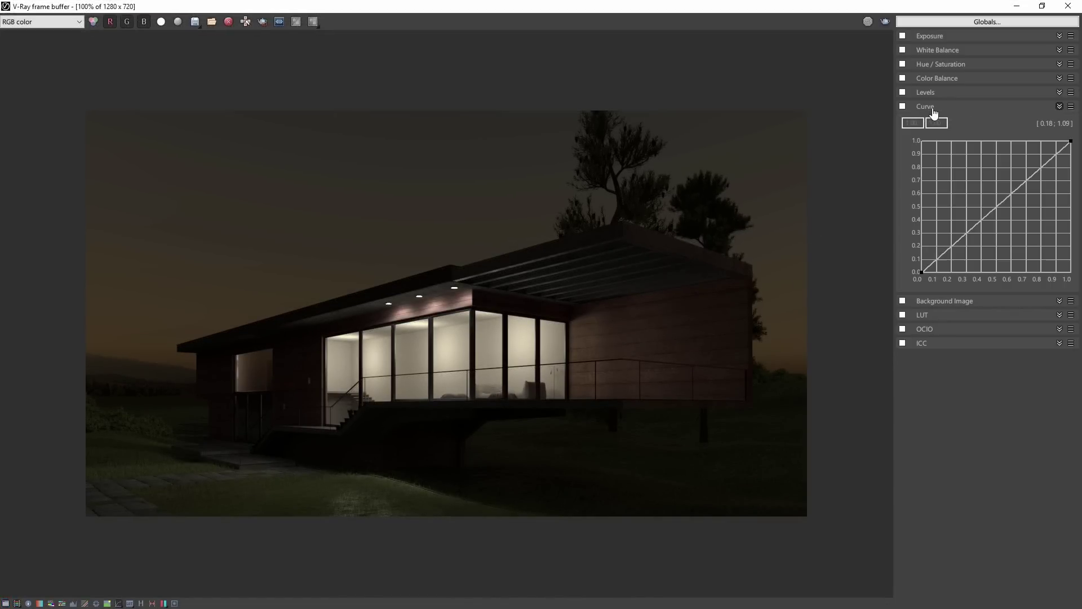
left_click(904, 106)
- Bend the tone curve into a brightening S-shape
left_click(964, 235)
left_click_drag(964, 238, 966, 243)
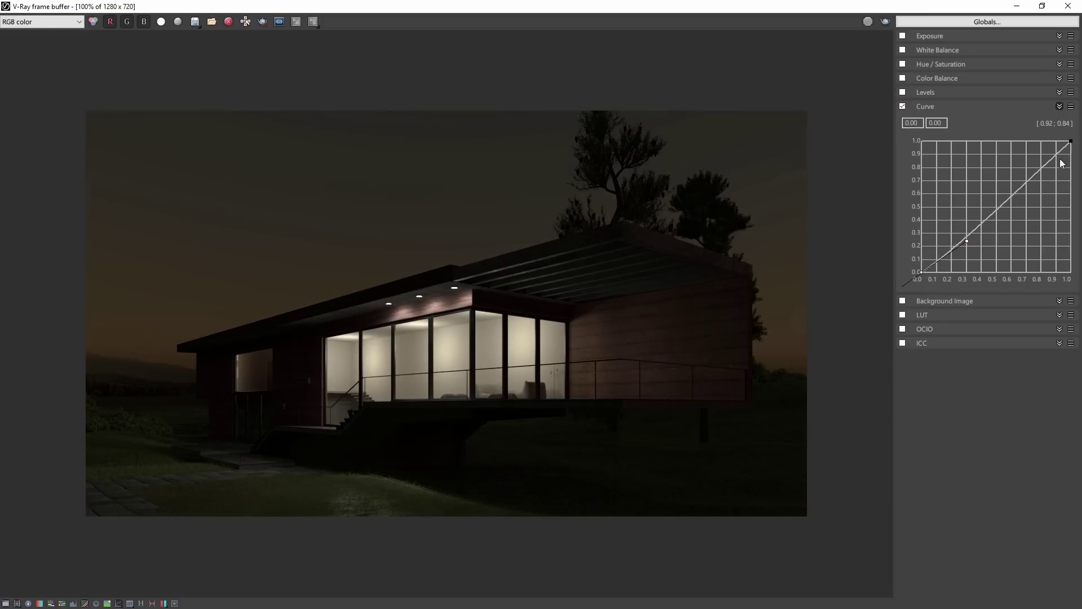
left_click(1069, 143)
left_click_drag(1031, 178, 950, 144)
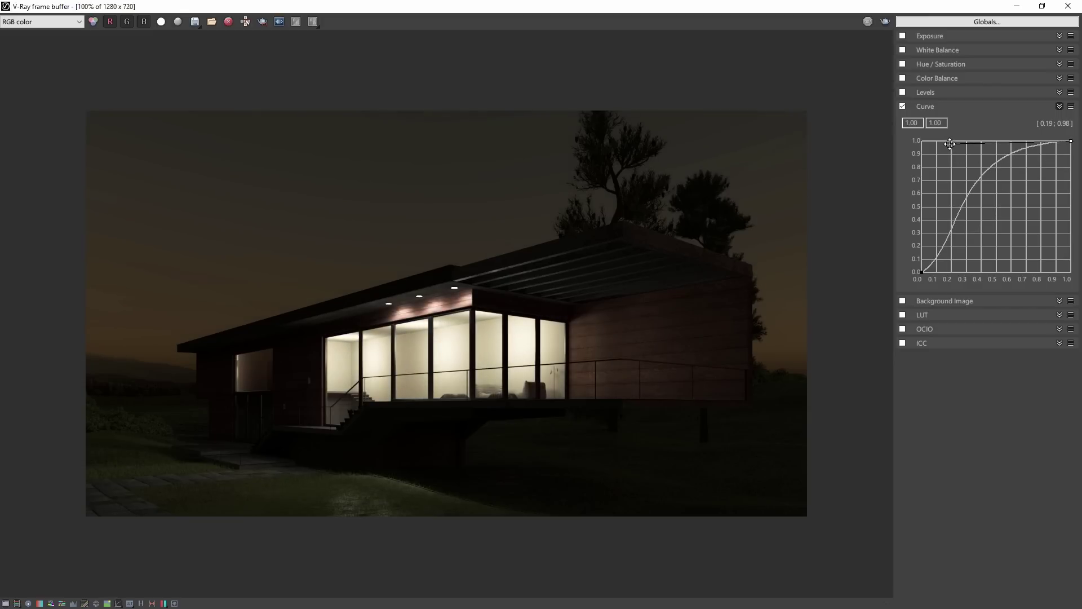
left_click(931, 107)
left_click(934, 79)
- Enable Color Balance, shifting shadows toward cyan-blue and highlights toward red
left_click(904, 78)
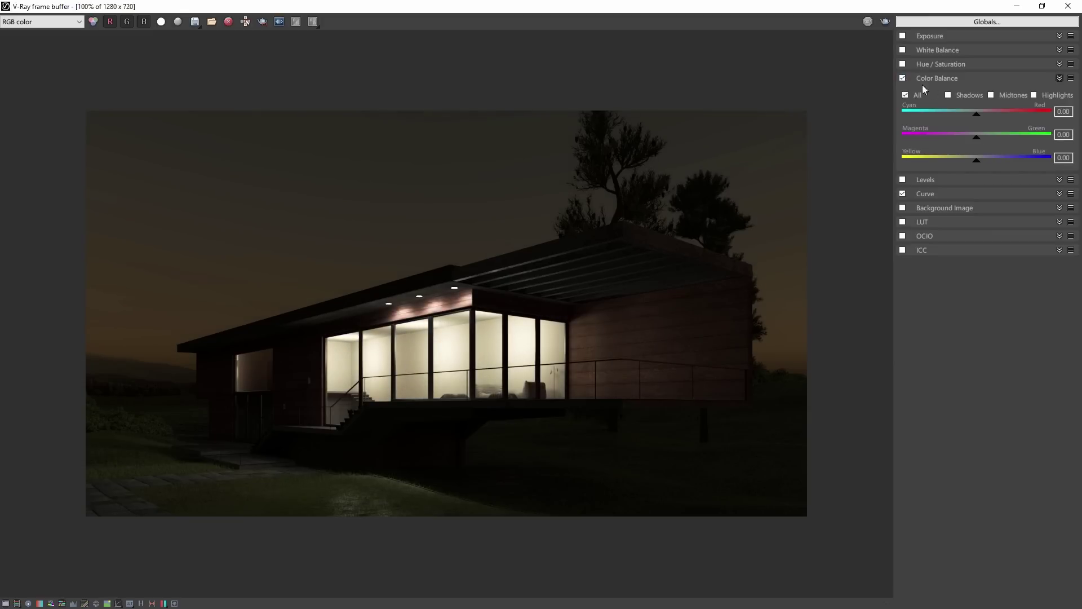
left_click_drag(976, 114, 957, 115)
mouse_move(978, 157)
left_mouse_down()
mouse_move(1003, 159)
mouse_move(990, 166)
left_mouse_up()
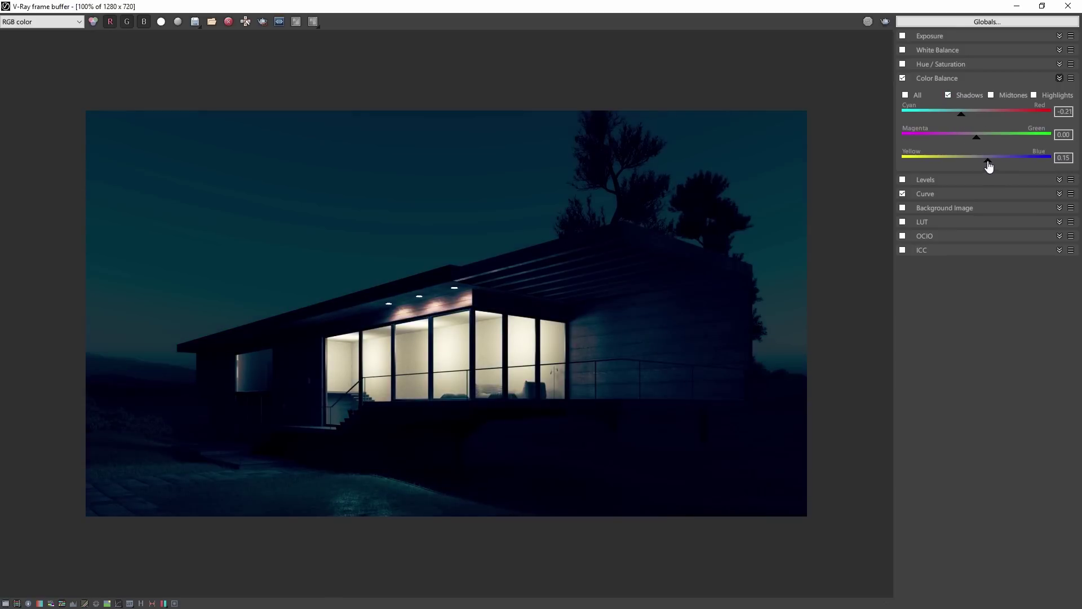
left_click(1034, 95)
mouse_move(977, 114)
left_mouse_down()
mouse_move(1012, 121)
mouse_move(966, 144)
mouse_move(1003, 161)
left_mouse_up()
- Enable Hue / Saturation and raise Saturation to about 0.66
left_click(959, 78)
left_click(903, 64)
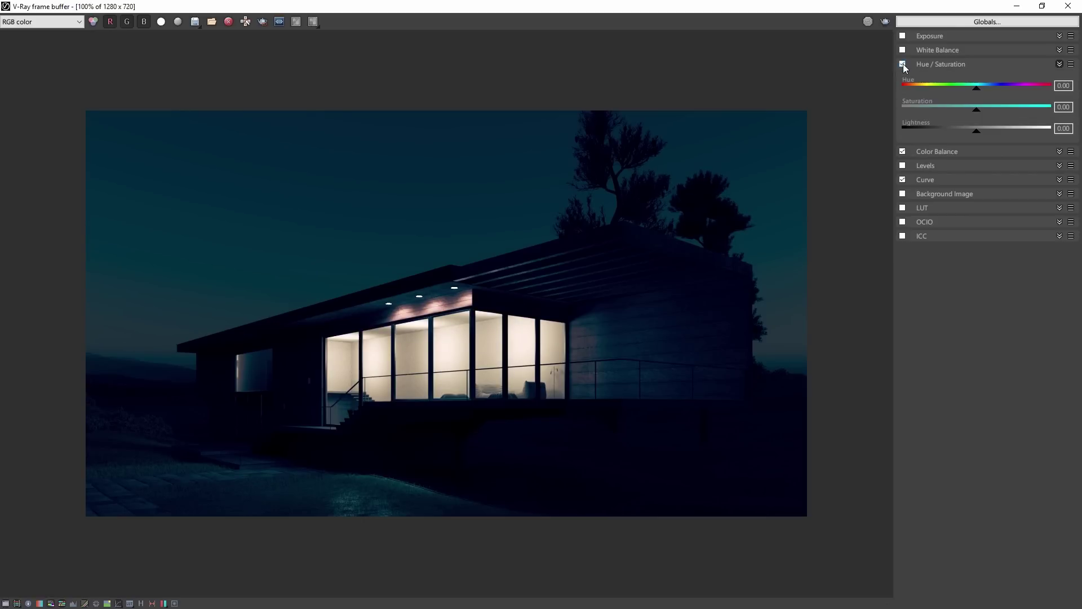
left_click_drag(977, 111, 1026, 113)
left_click(964, 68)
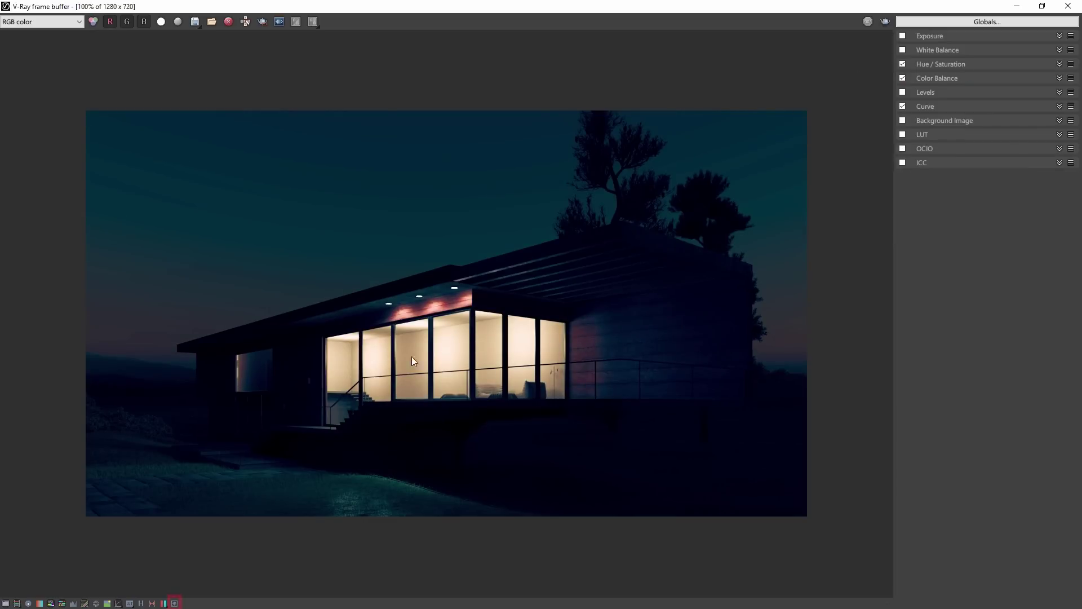
- Turn on Bloom with larger size and shape, then restore the frame buffer window
left_click(174, 603)
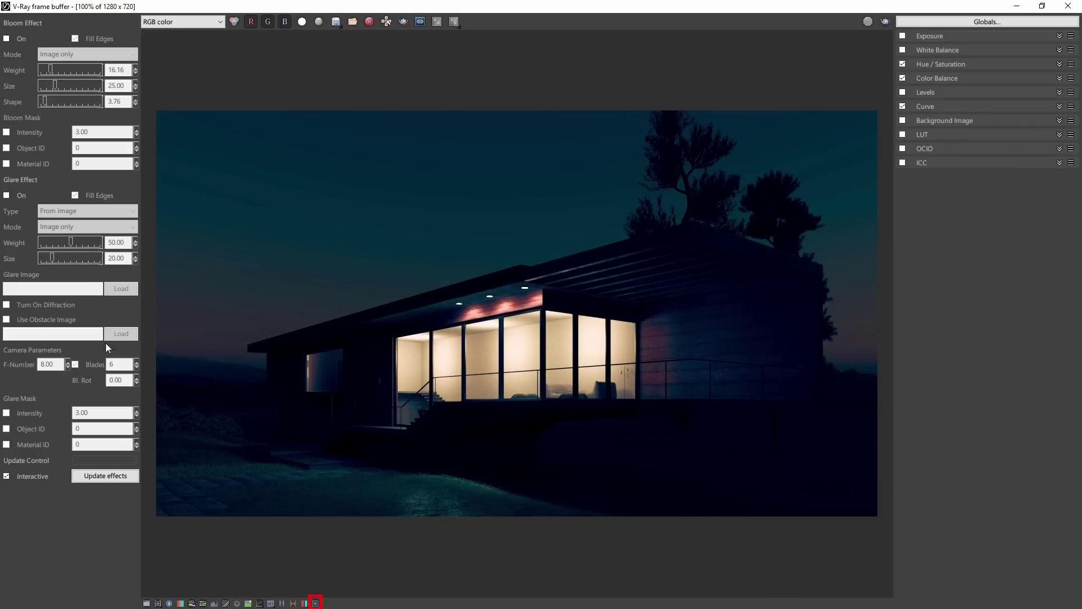
left_click(7, 38)
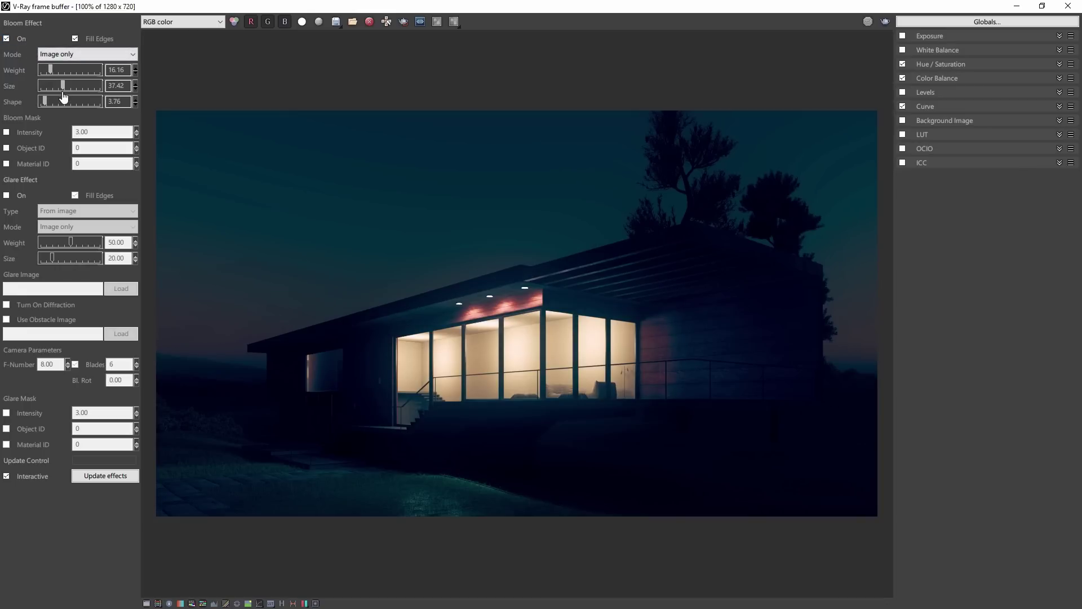
left_click_drag(50, 106, 54, 104)
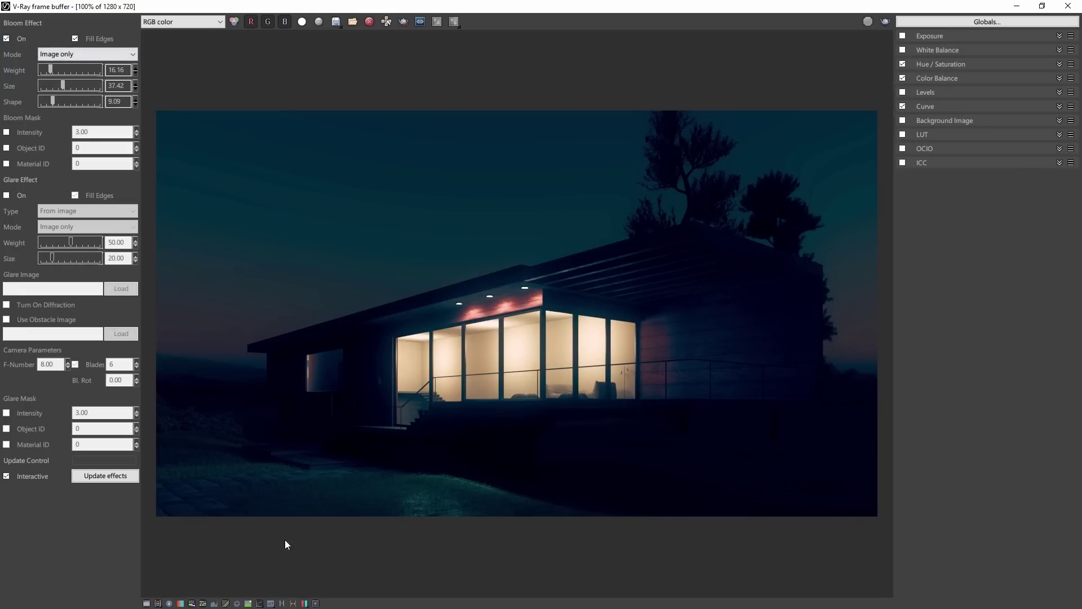
left_click(315, 602)
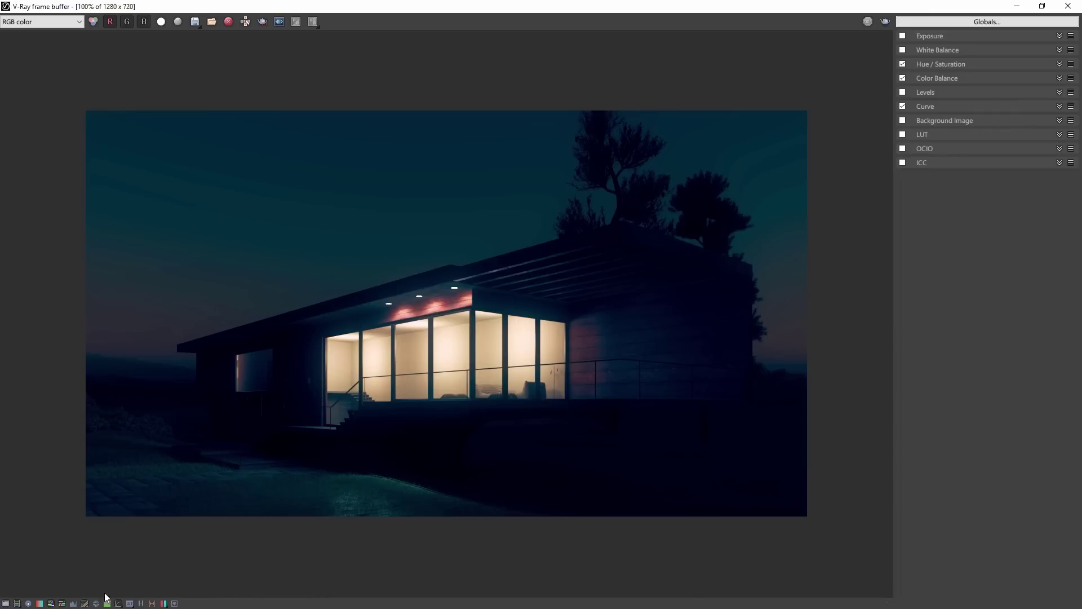
left_click(6, 603)
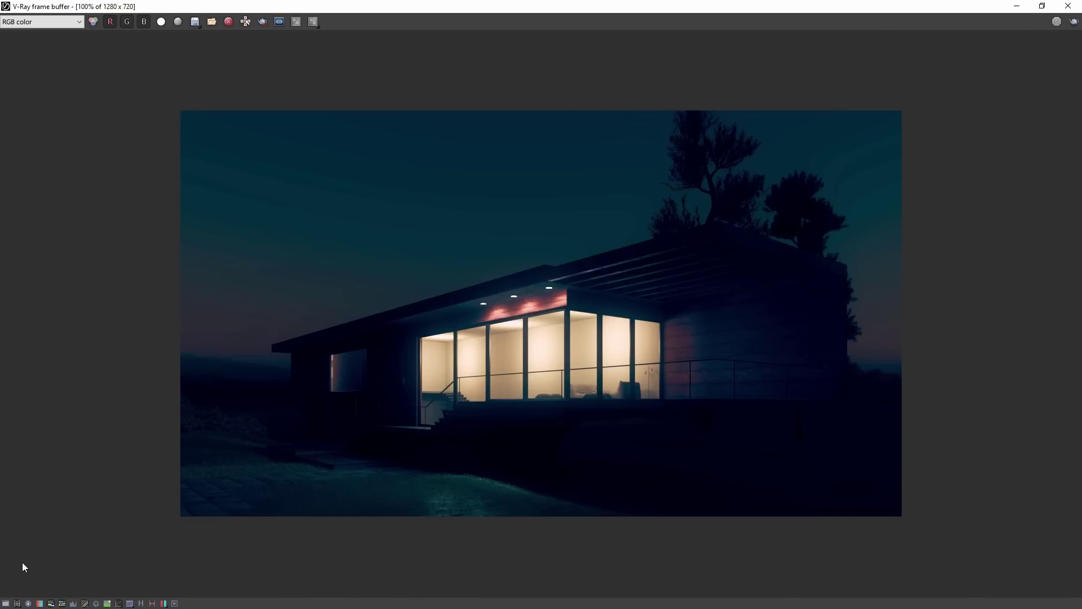
left_click_drag(641, 5, 640, 100)
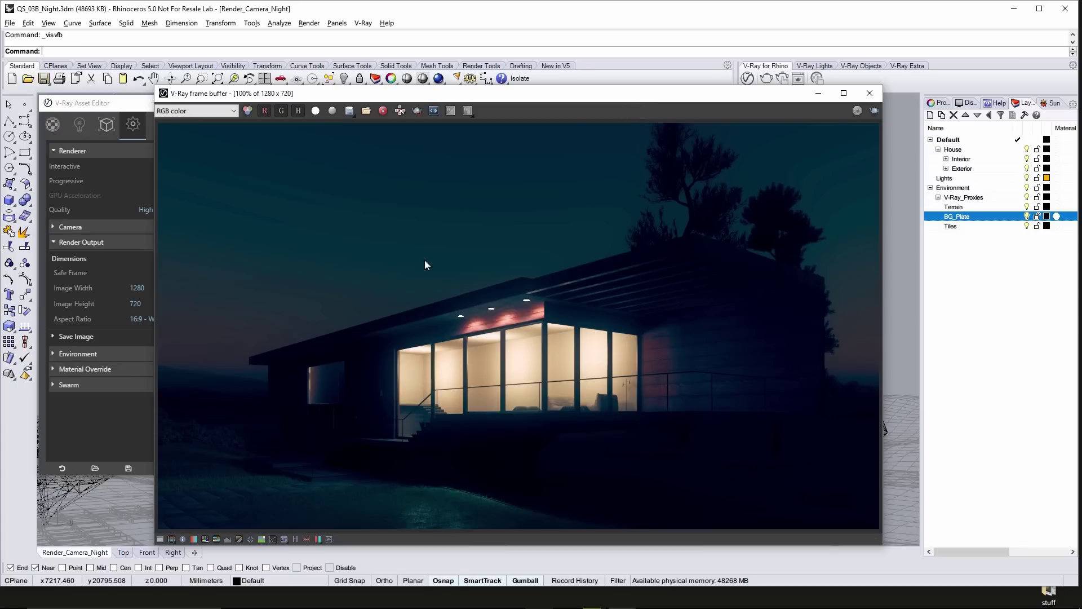
- Switch off the Curve, Color Balance and Hue / Saturation corrections and close the frame buffer
left_click(160, 539)
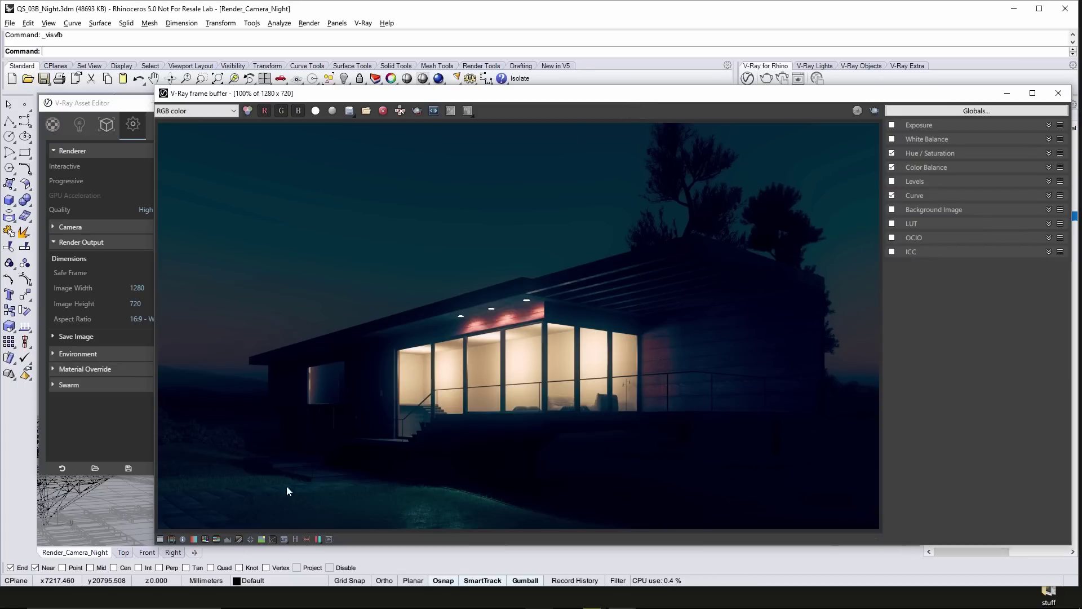
left_click(890, 196)
left_click(892, 167)
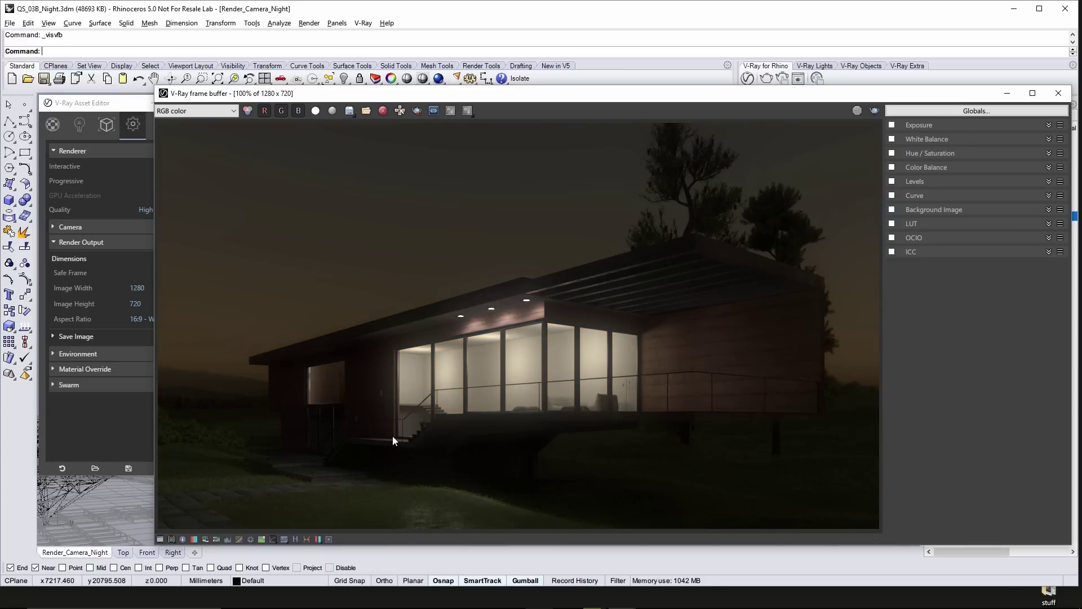
left_click(161, 539)
left_click(870, 93)
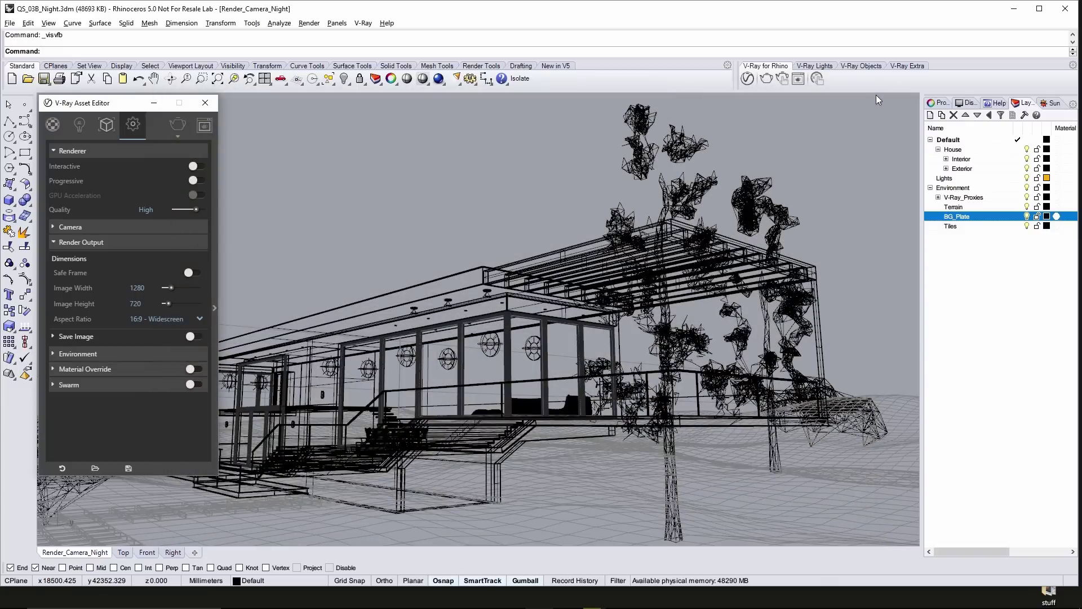
- Set the Grass fur's Per area density to 0
left_click(1028, 222)
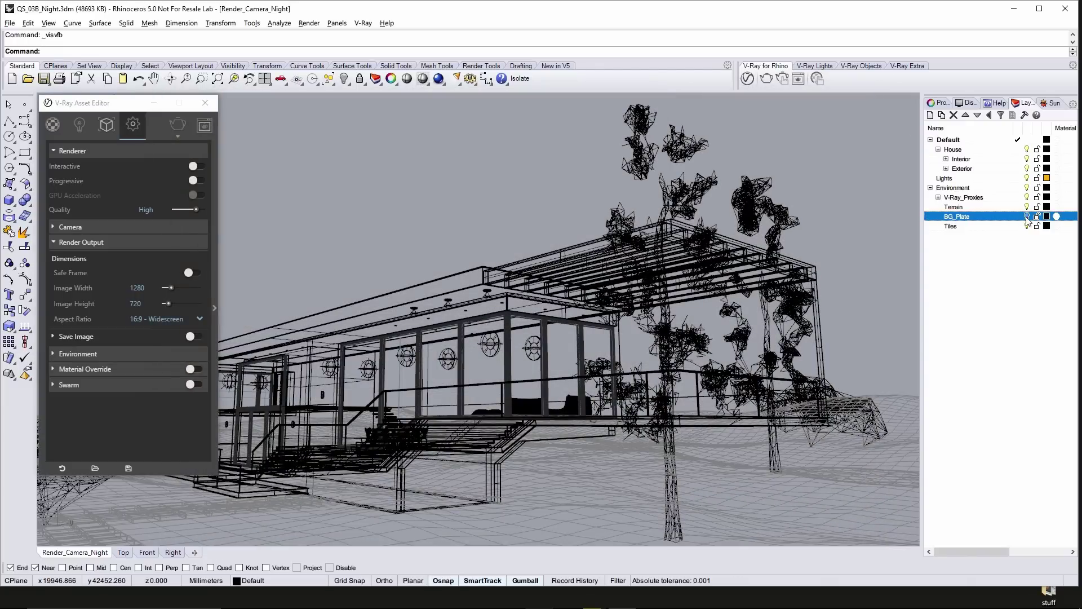
left_click(109, 127)
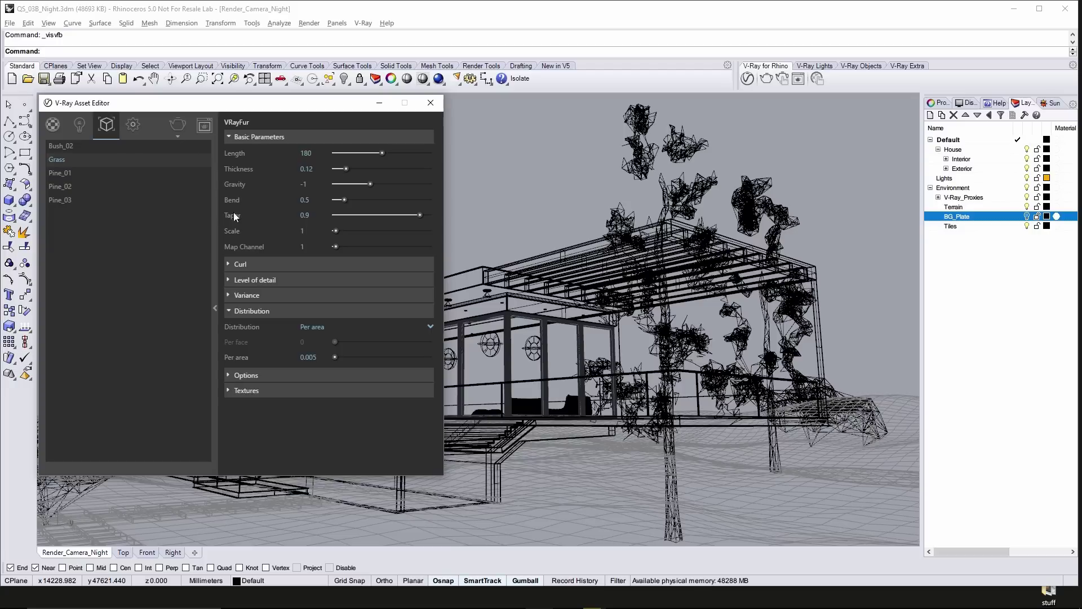
left_click(314, 357)
type("0")
key("Return")
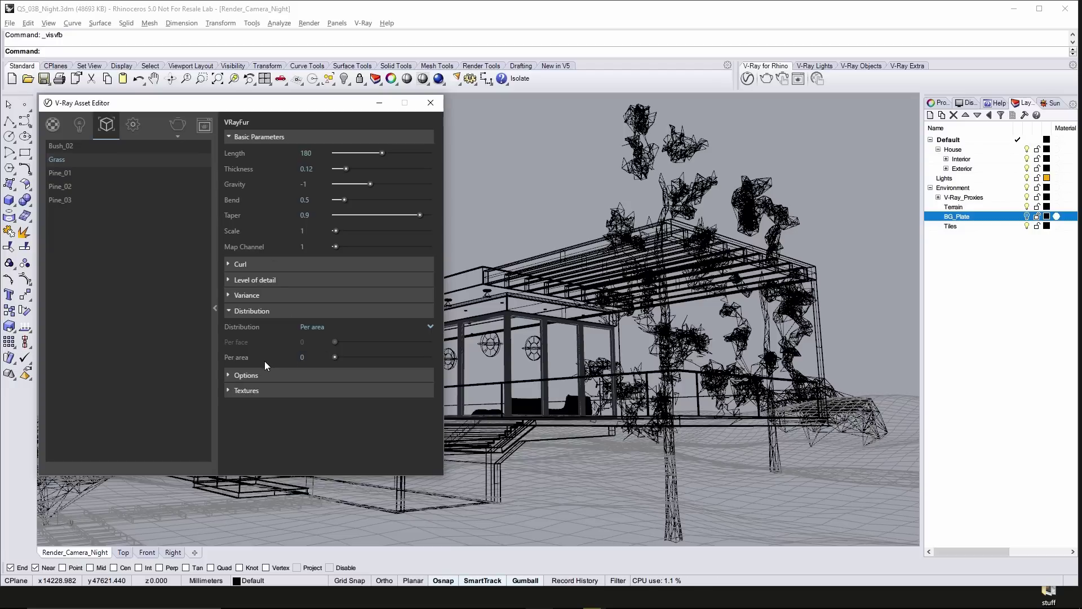
left_click(215, 307)
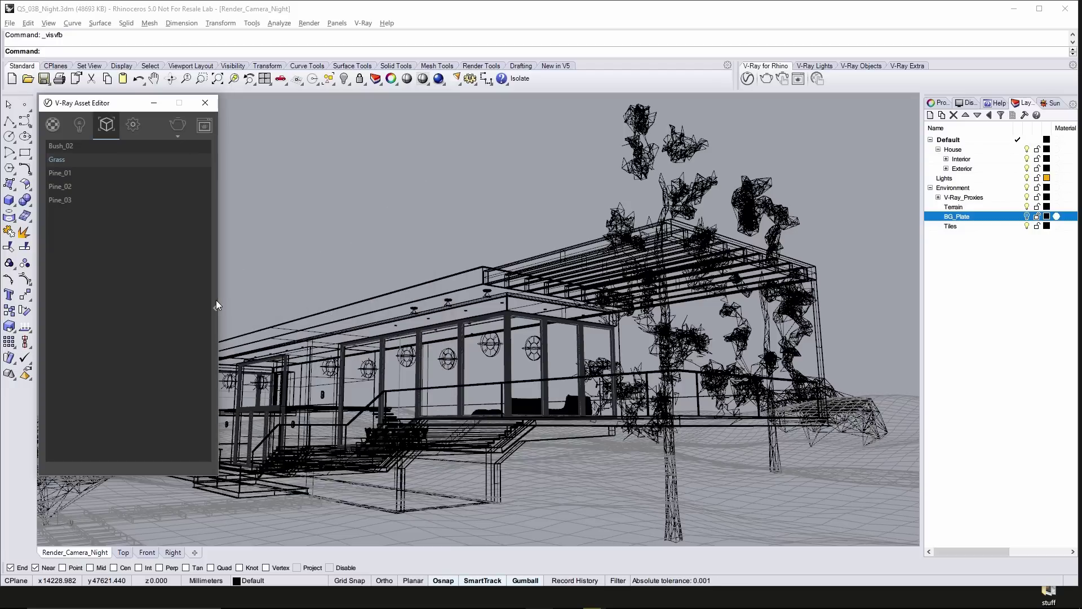
- Set Image Width to 960 and start an interactive render
left_click(132, 126)
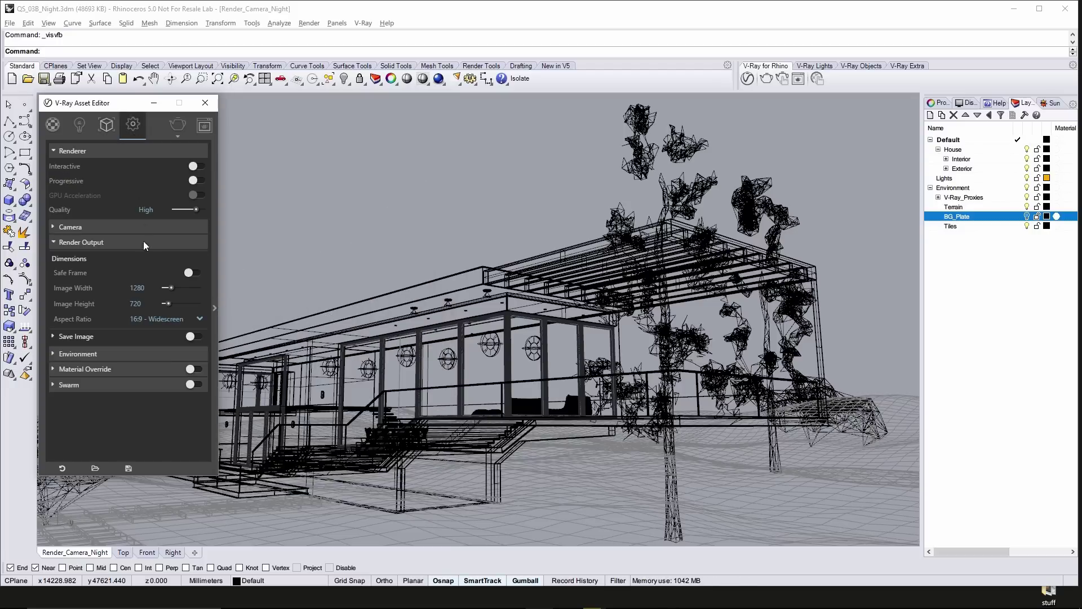
left_click(152, 288)
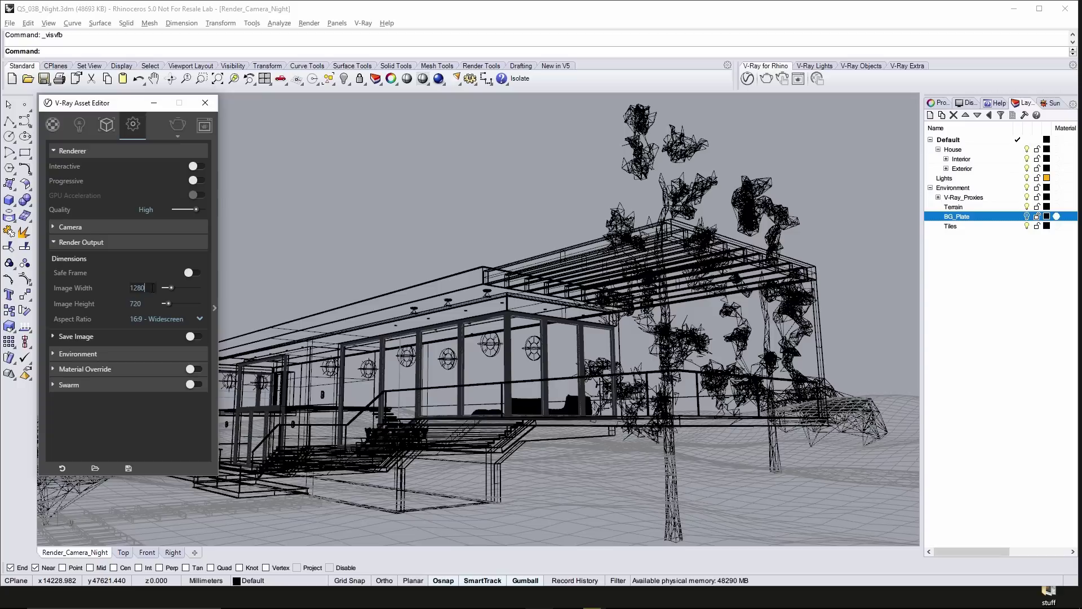
left_click(116, 243)
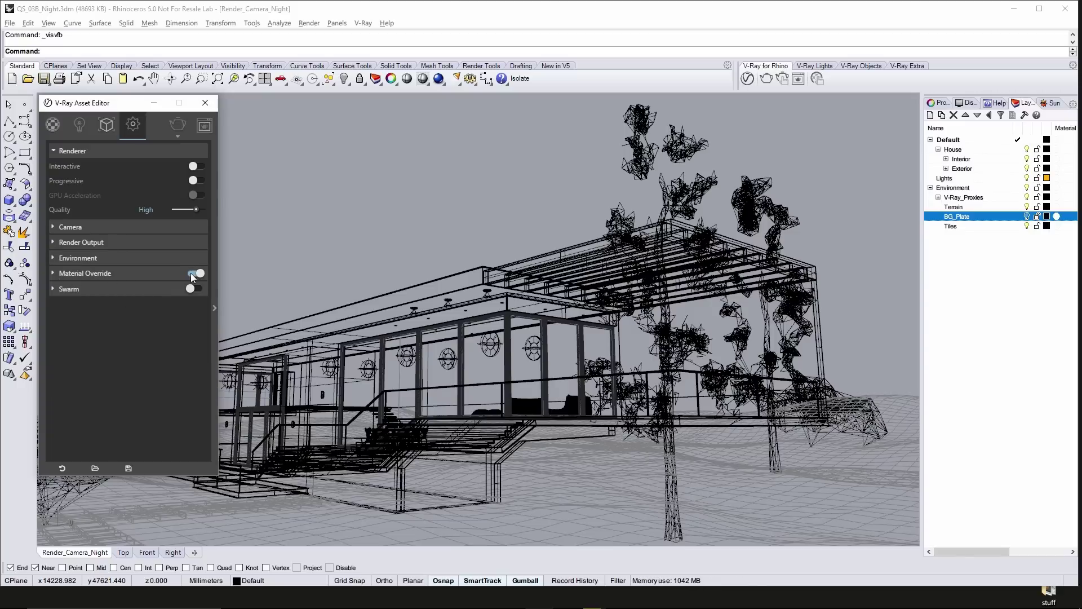
left_click(178, 136)
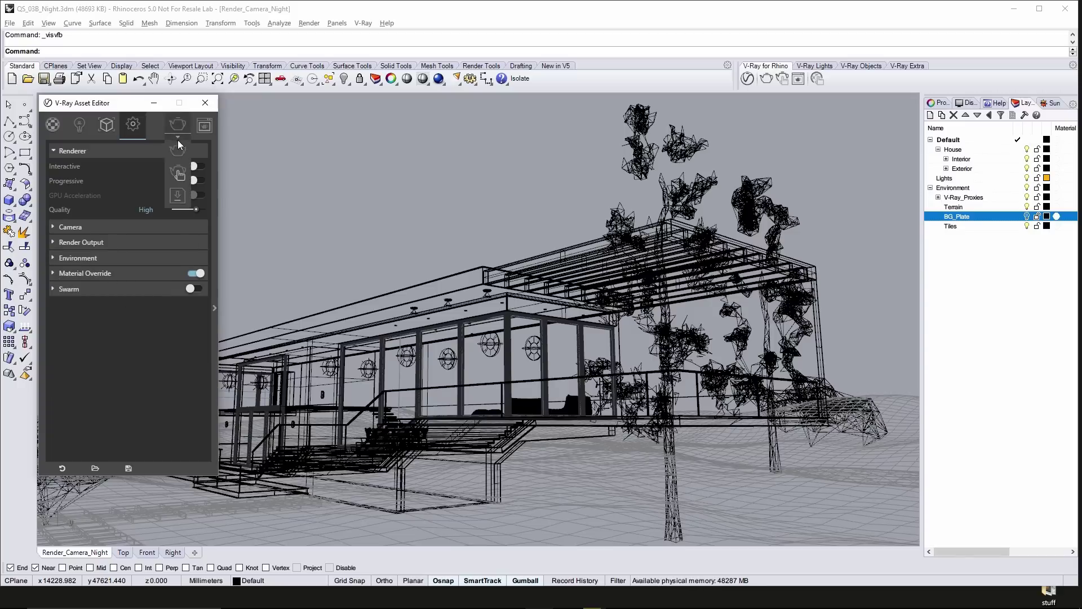
left_click(178, 174)
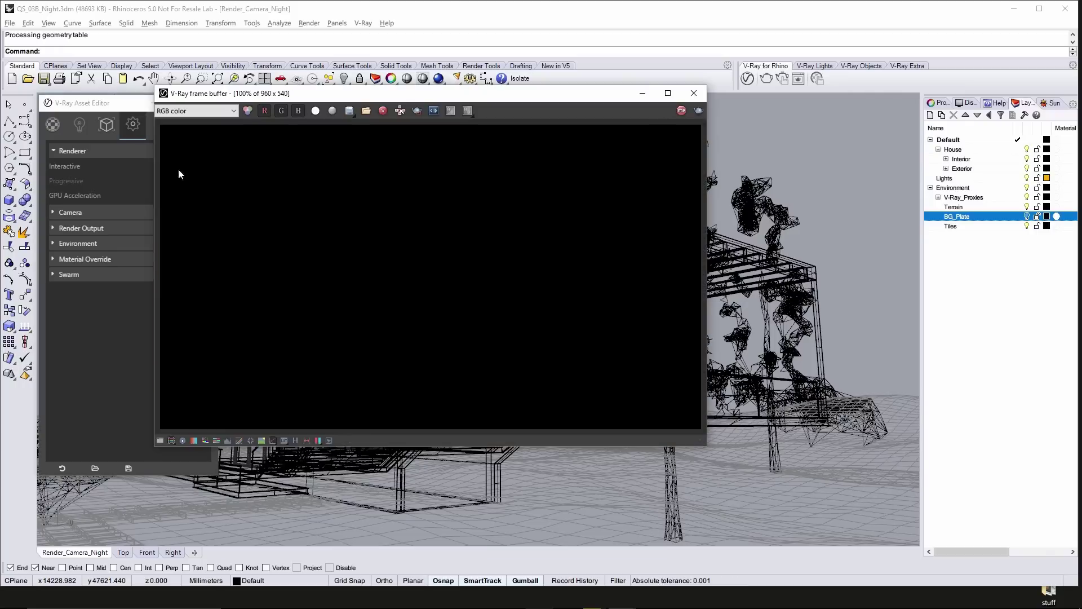
- Move the frame buffer aside and switch off the Background environment for a black sky
left_click_drag(323, 93, 535, 110)
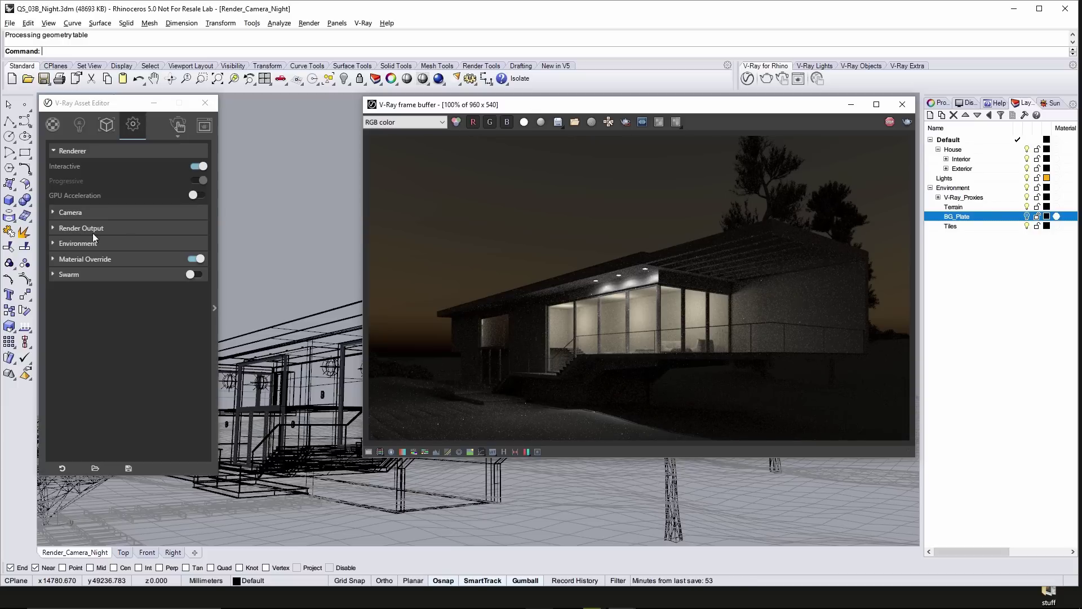
left_click(105, 245)
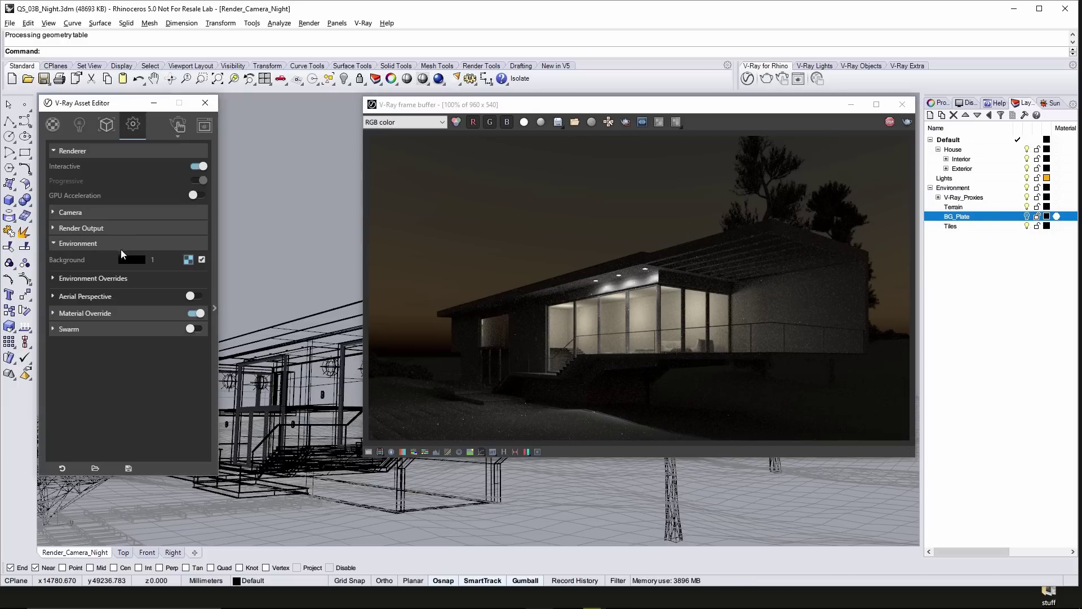
left_click(201, 259)
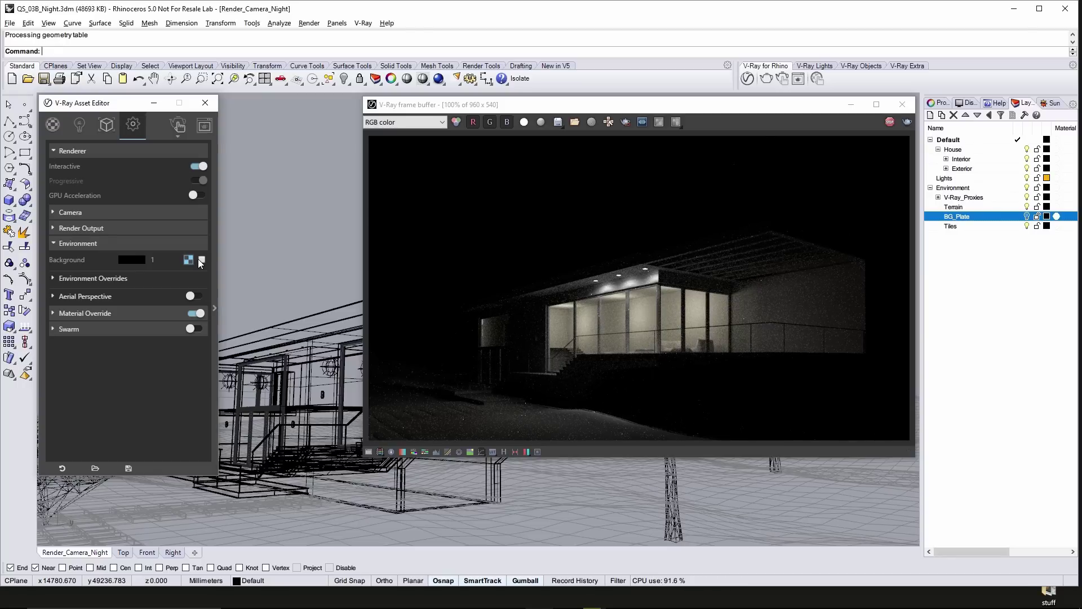
left_click(79, 125)
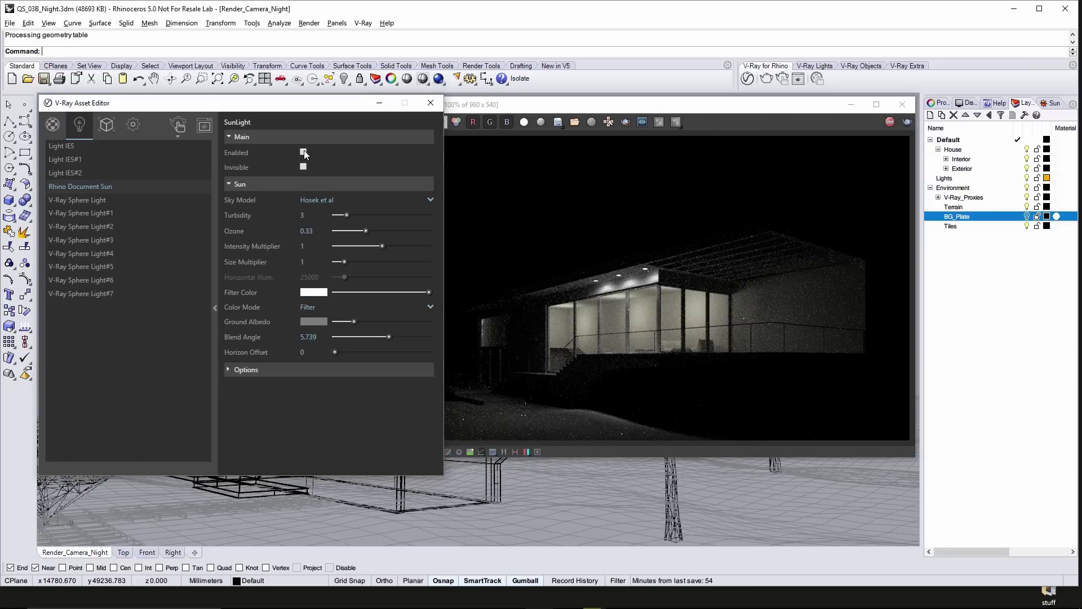
- Place a V-Ray Dome Light in the scene using the Default Dome Light Texture.exr HDR
left_click(216, 196)
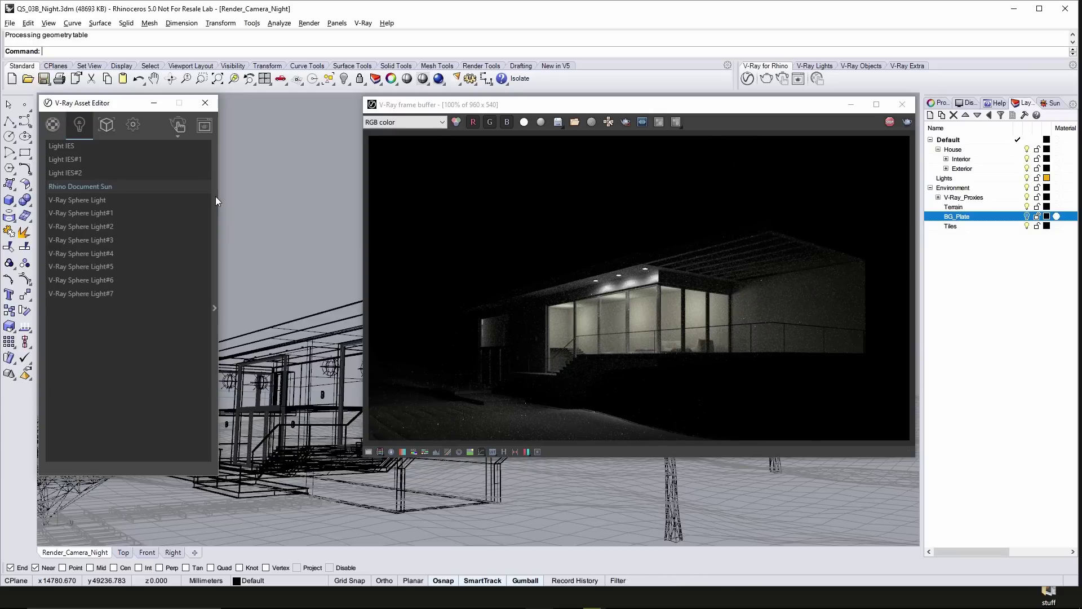
left_click(813, 68)
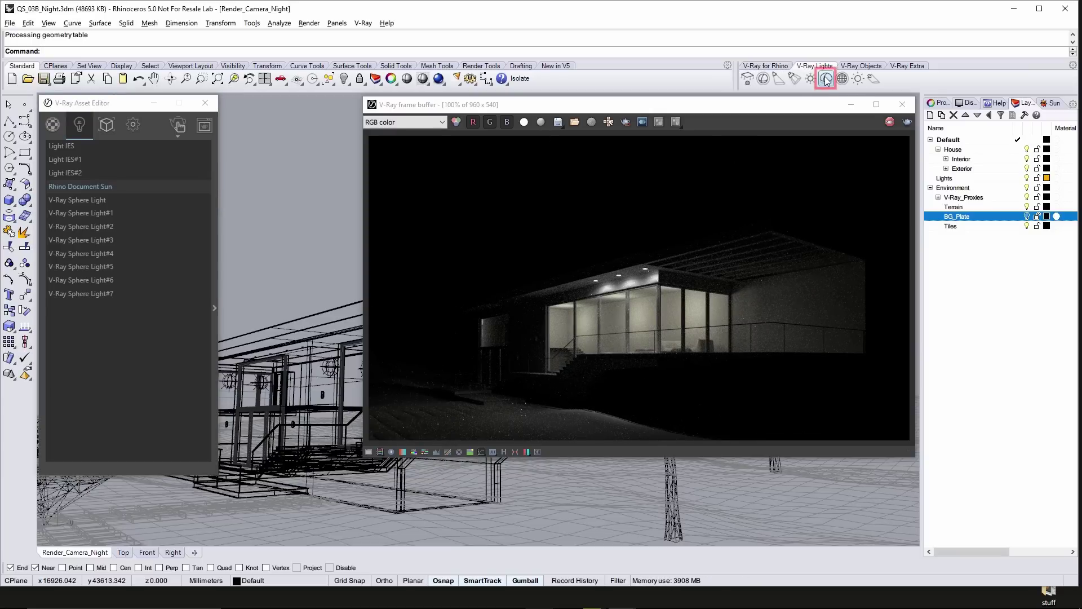
left_click(825, 78)
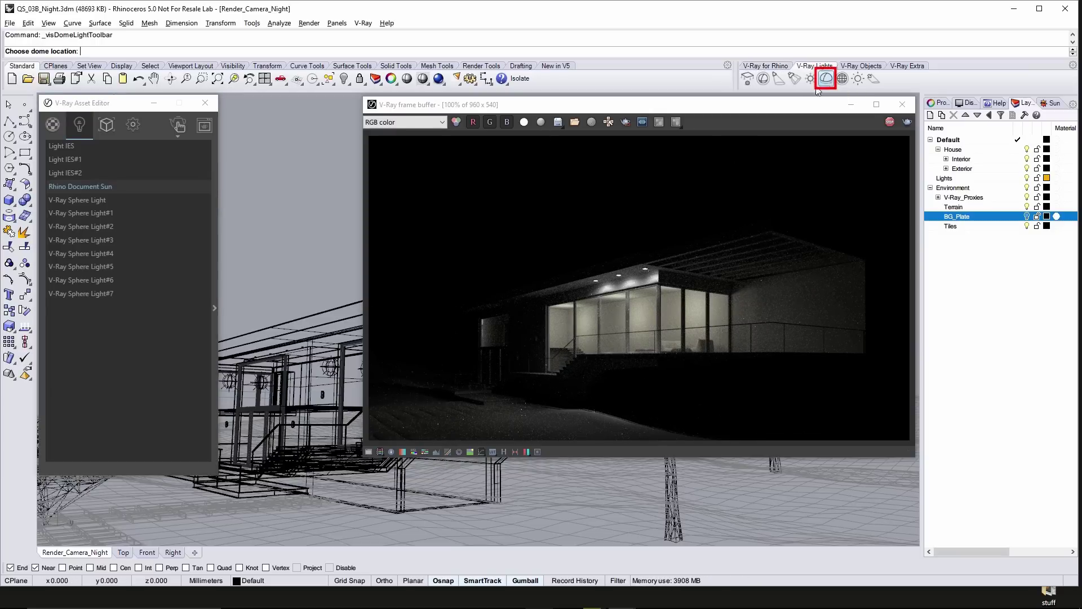
left_click(334, 521)
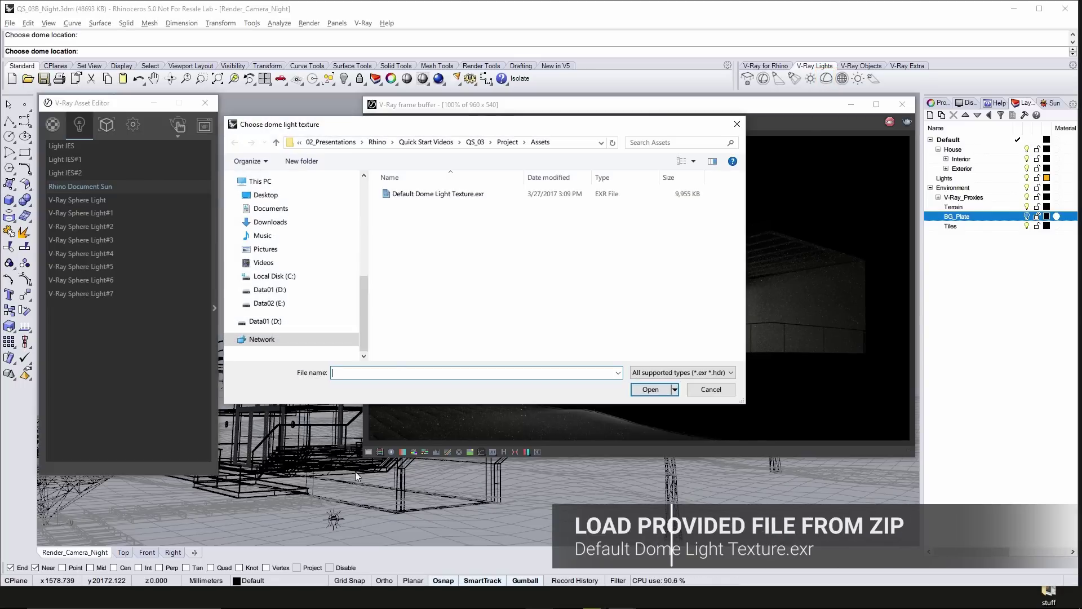
left_click(448, 199)
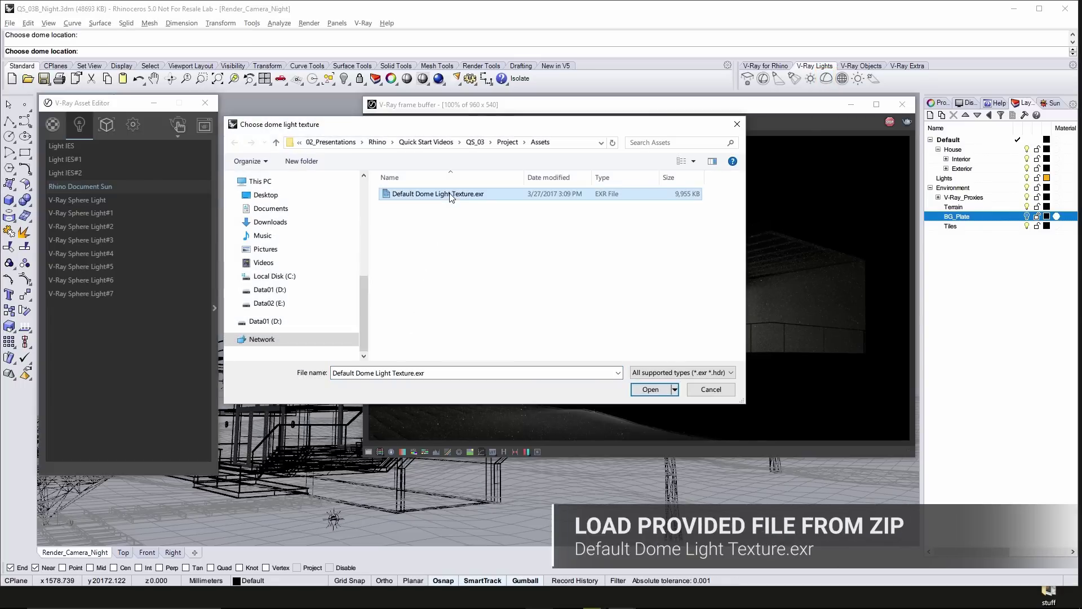
left_click(650, 389)
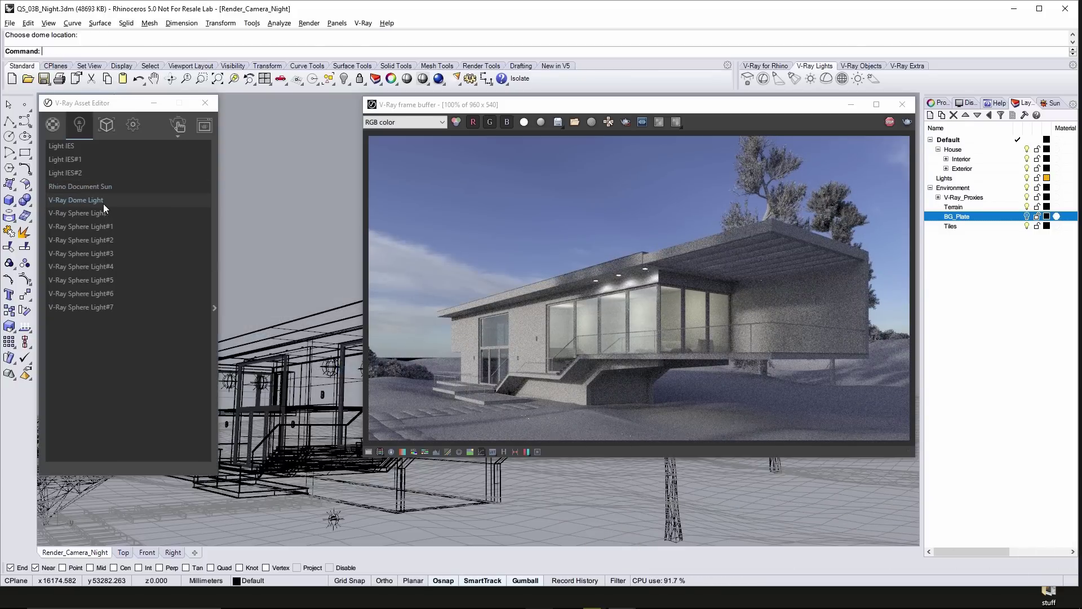
- Lower the V-Ray Dome Light intensity to 0.05 and collapse its settings panel
left_click(212, 221)
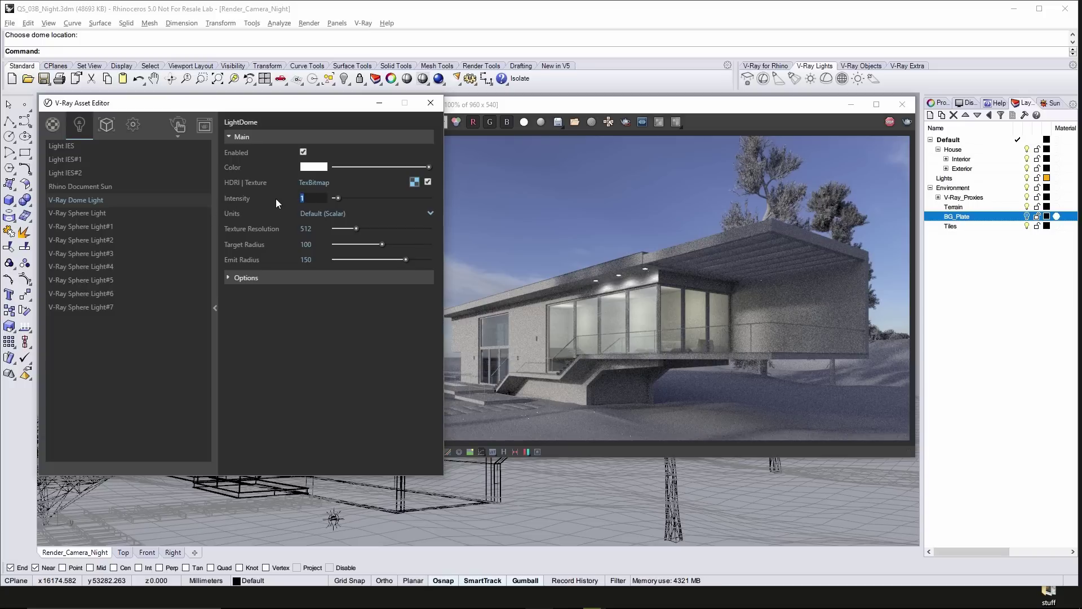
type("0.5")
left_click(528, 108)
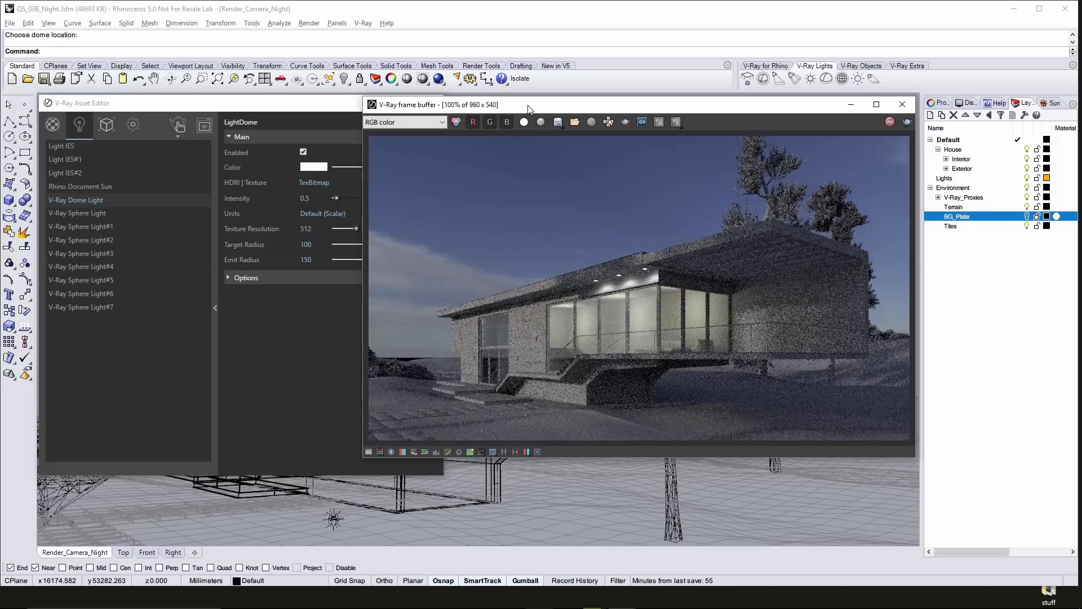
left_click(325, 196)
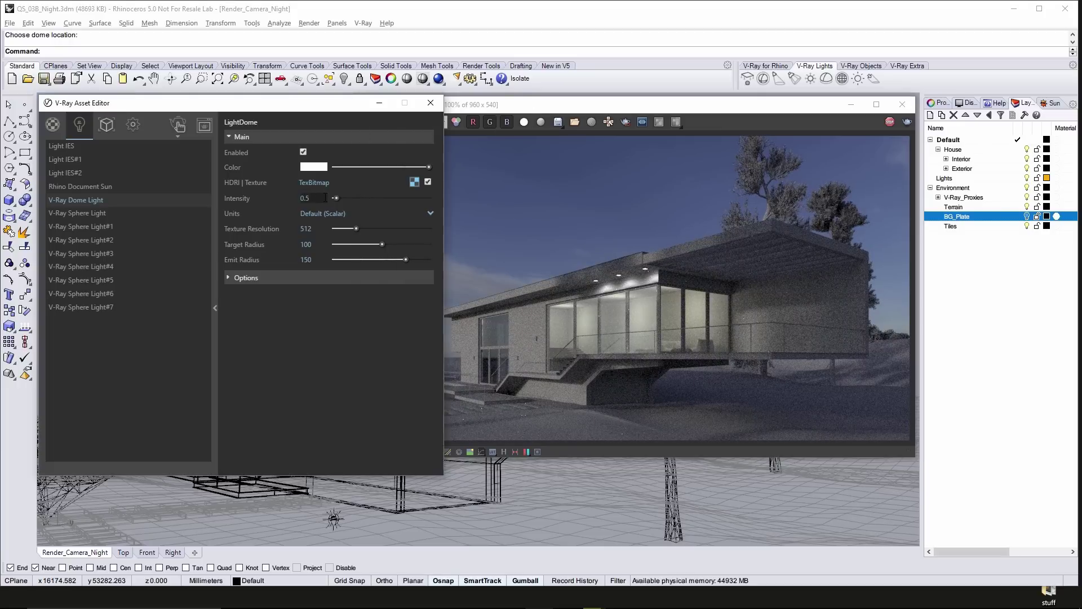
type("0.05")
left_click(529, 109)
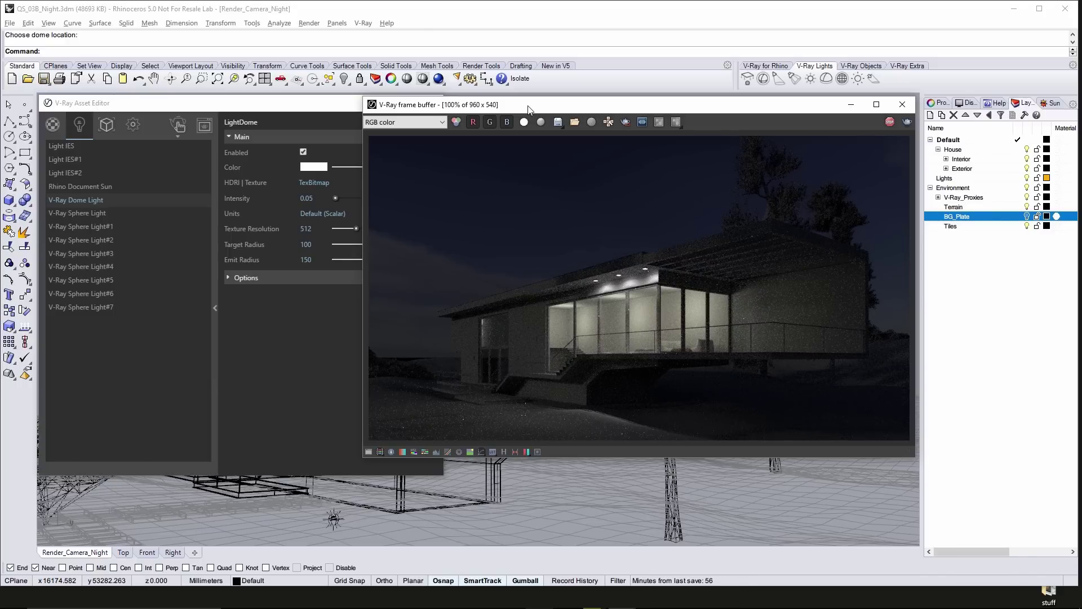
left_click(215, 307)
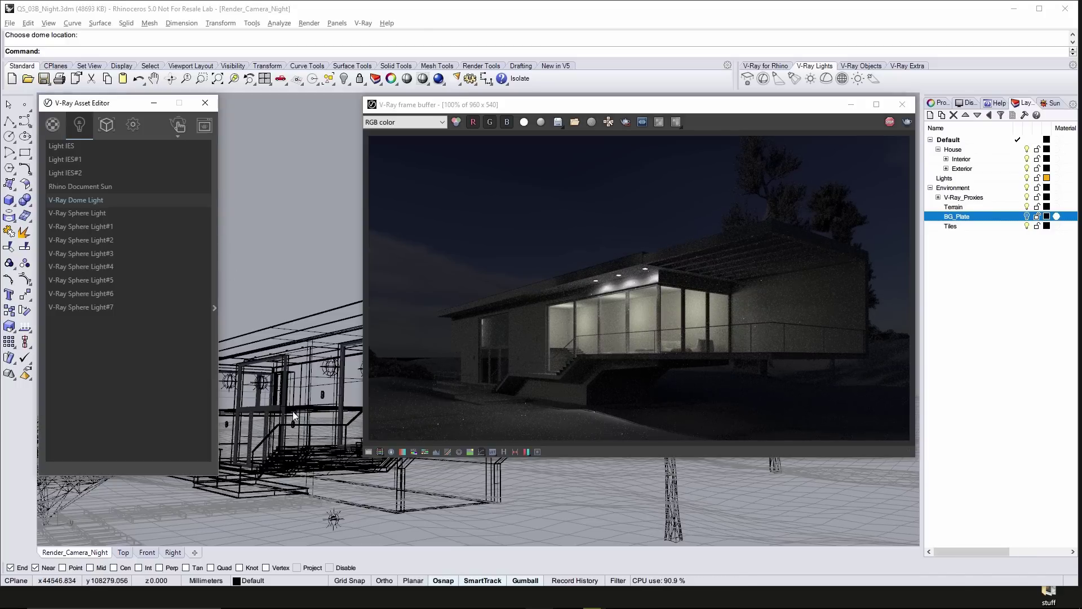
- Rotate the dome light around the vertical Z axis with the gumball to reposition the sky
left_click(333, 519)
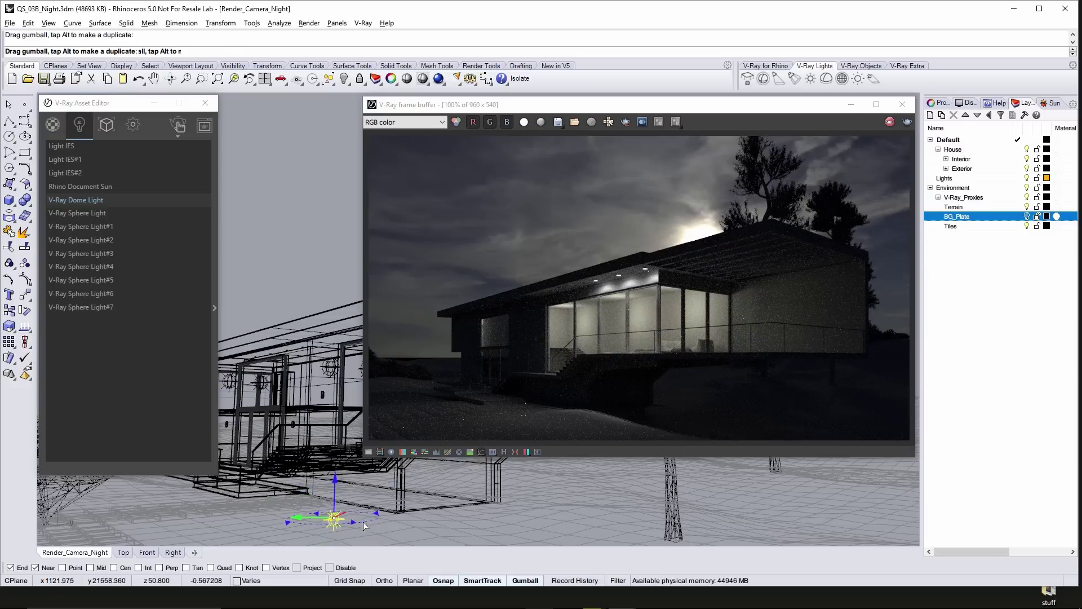
left_click_drag(366, 530, 298, 522)
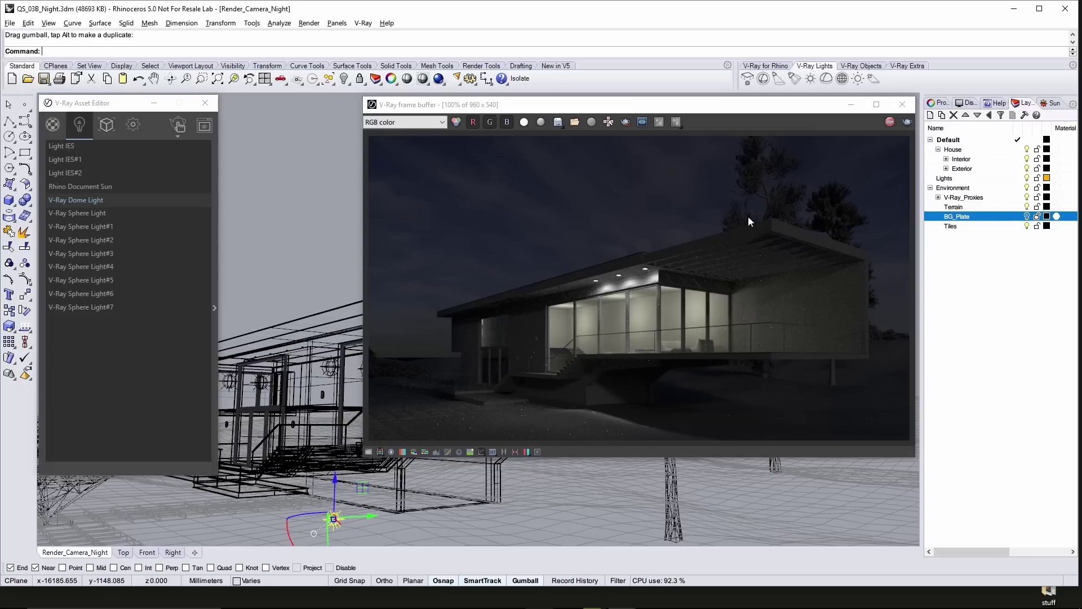
- Stop the interactive render and set the Grass fur density per area to 0.005
left_click(891, 122)
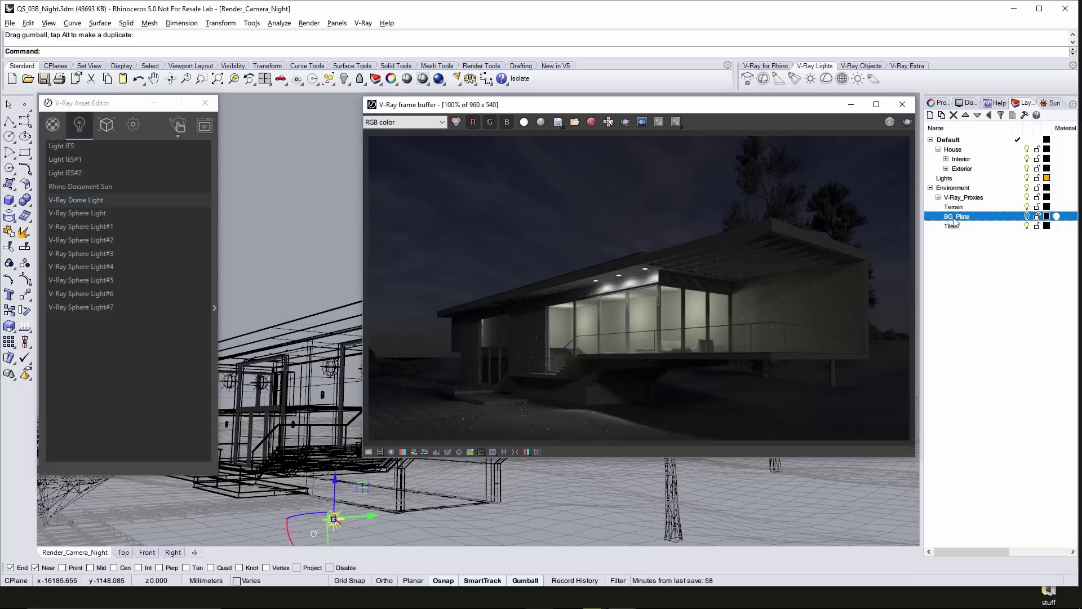
left_click(1027, 218)
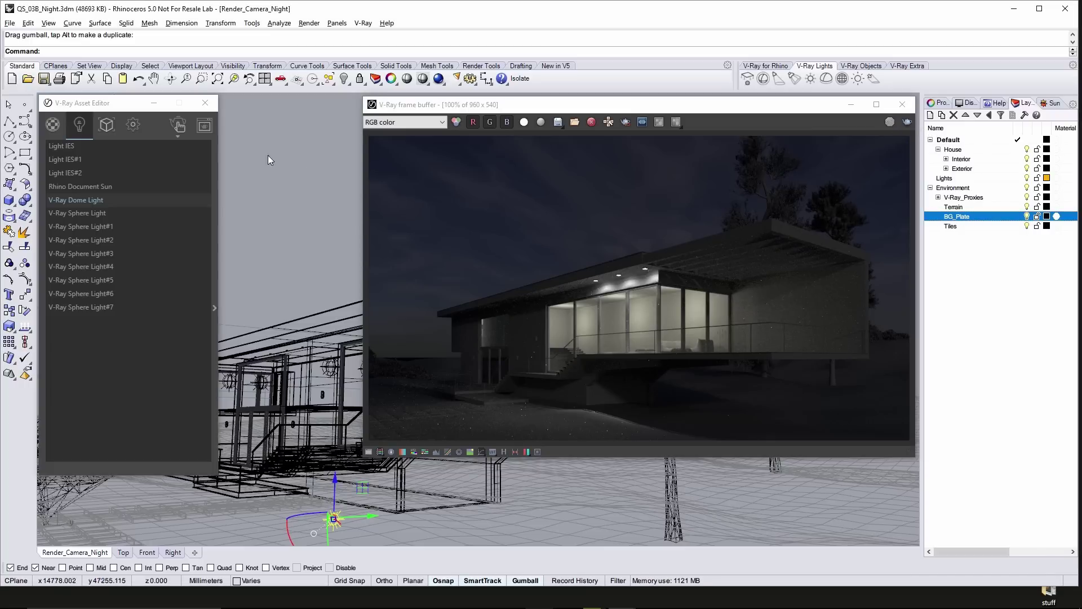
left_click(110, 124)
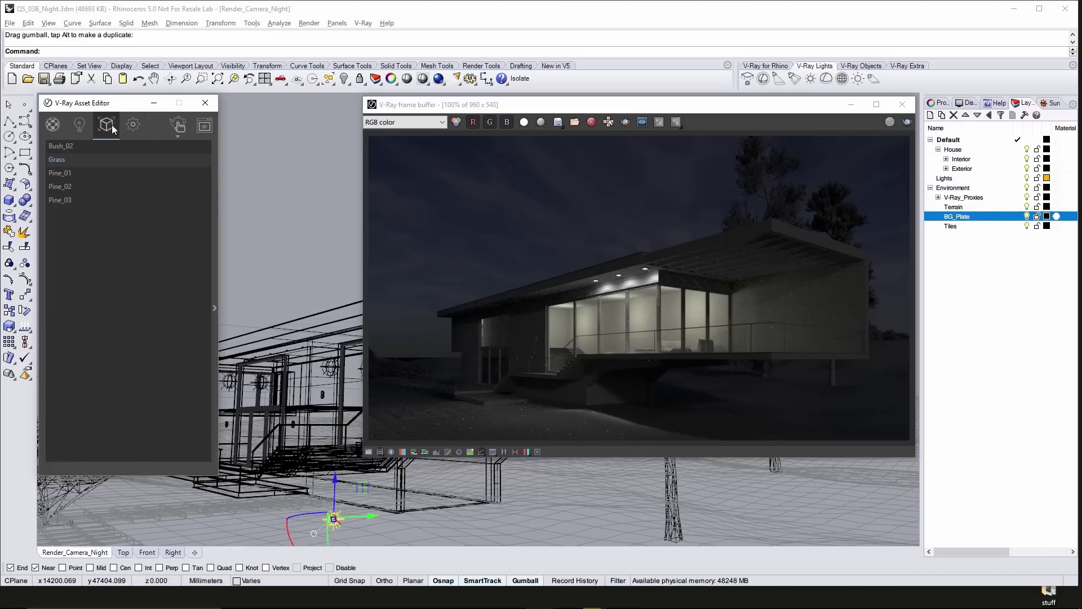
left_click(76, 158)
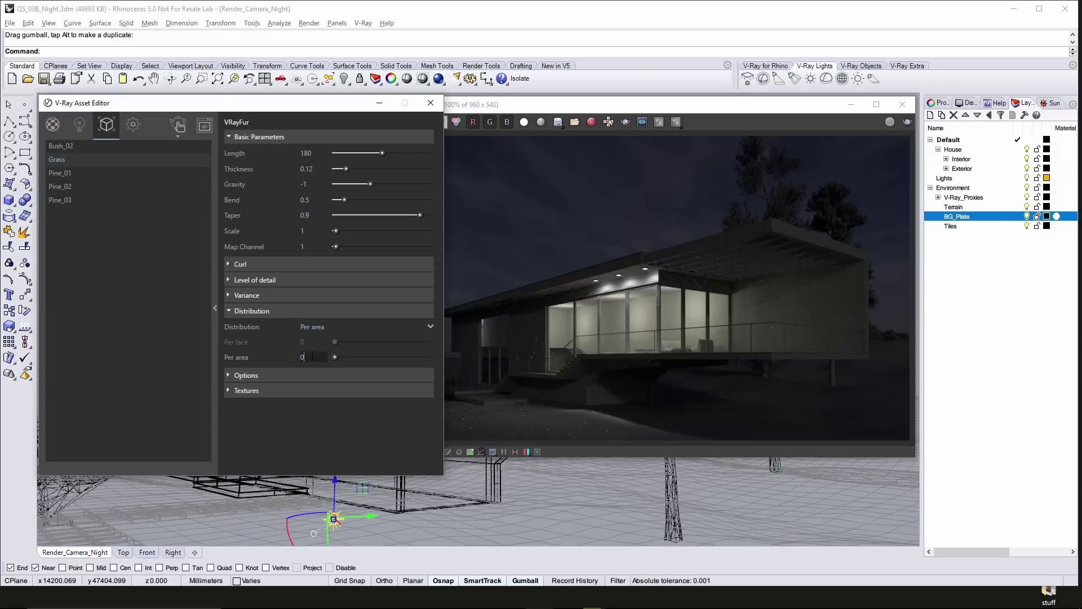
type("005")
key("Return")
left_click(216, 303)
- Set image width to 1280, disable Material Override and turn off Interactive rendering
left_click(134, 125)
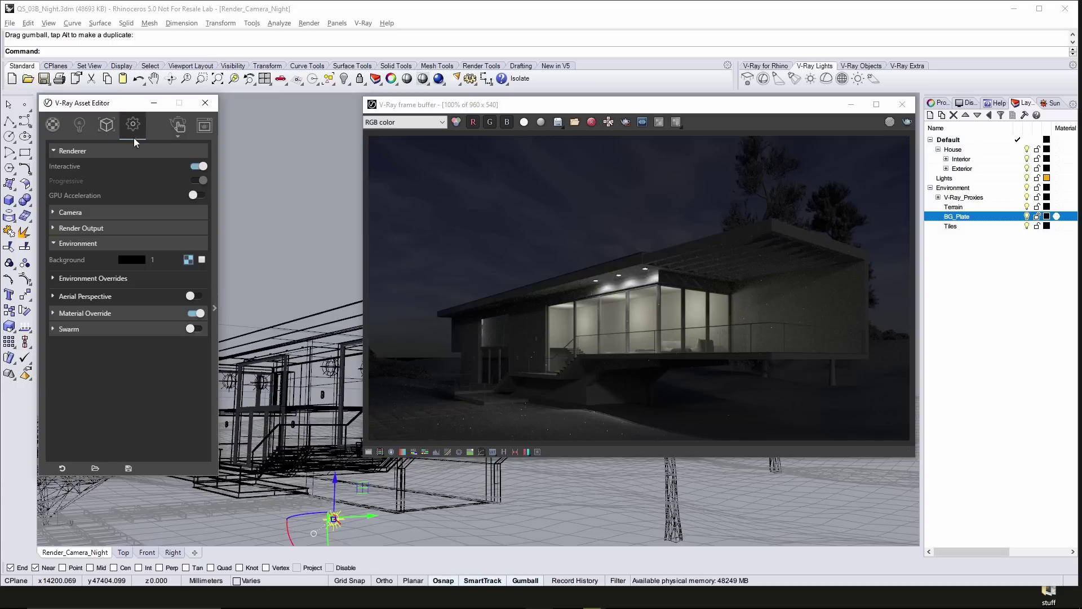
left_click(108, 227)
type("1280")
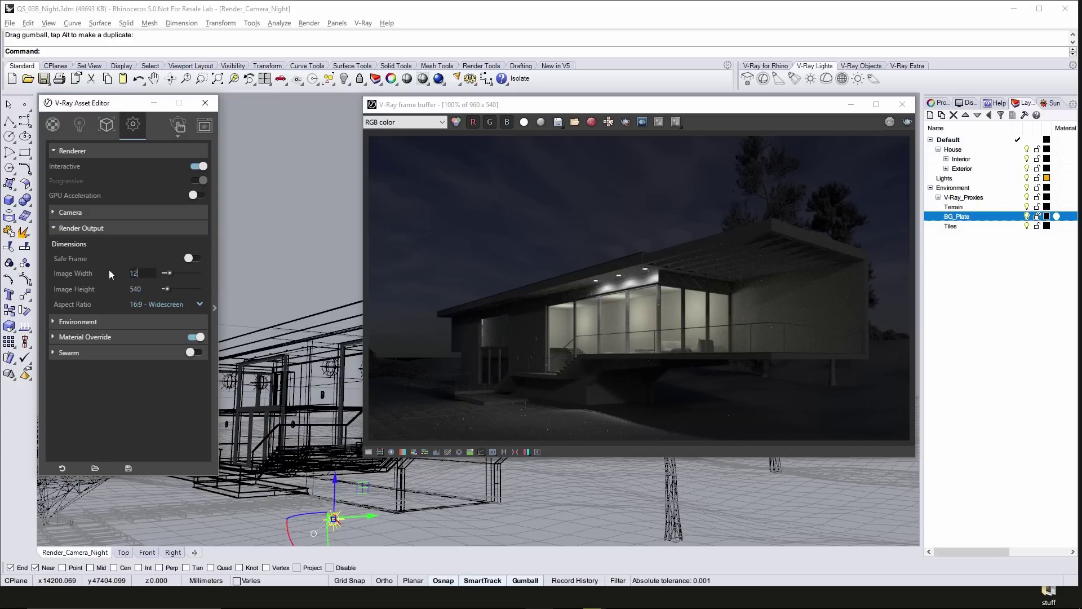
key("Return")
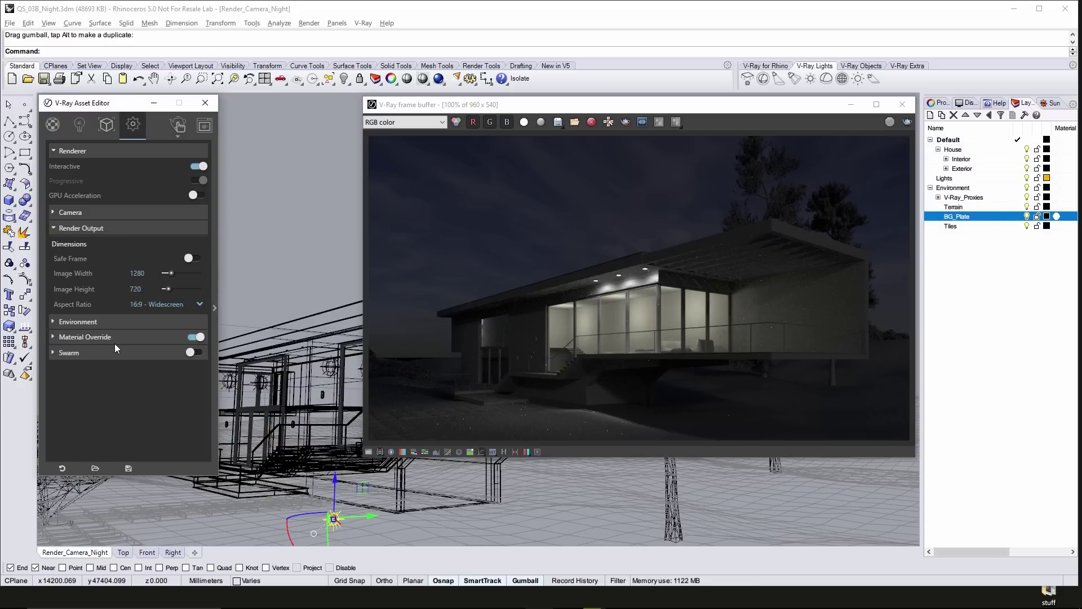
left_click(192, 337)
left_click(196, 167)
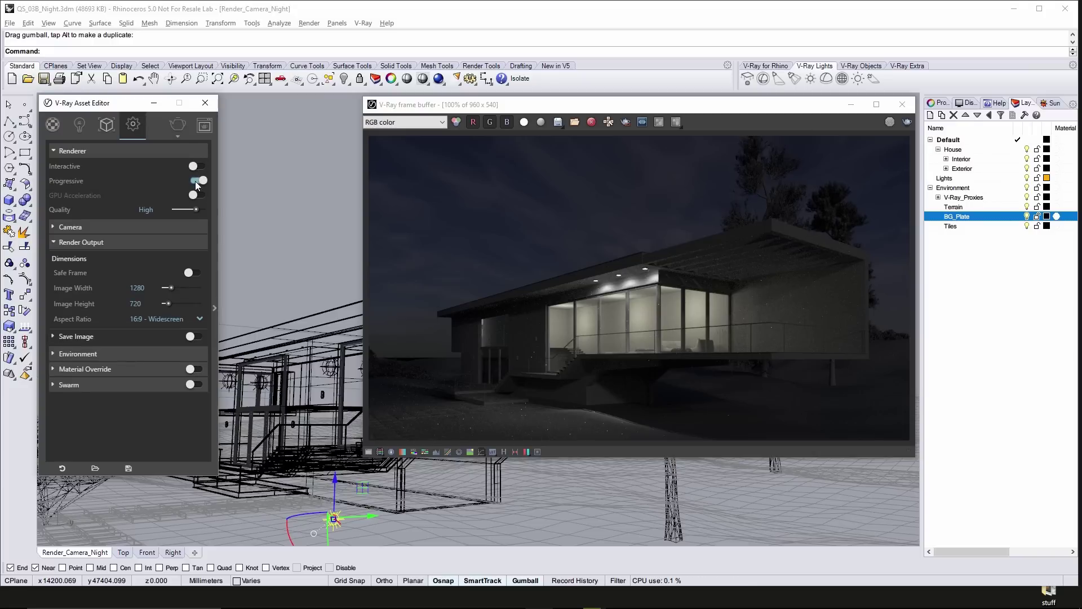
left_click(179, 137)
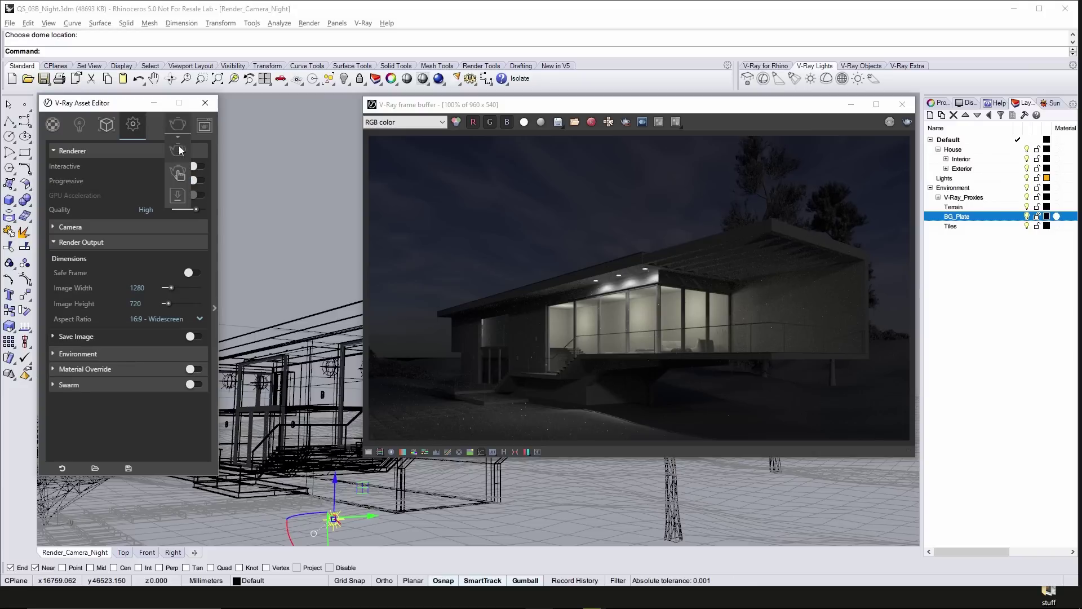
- Start the final 1280×720 progressive render from the Render flyout
left_click(179, 150)
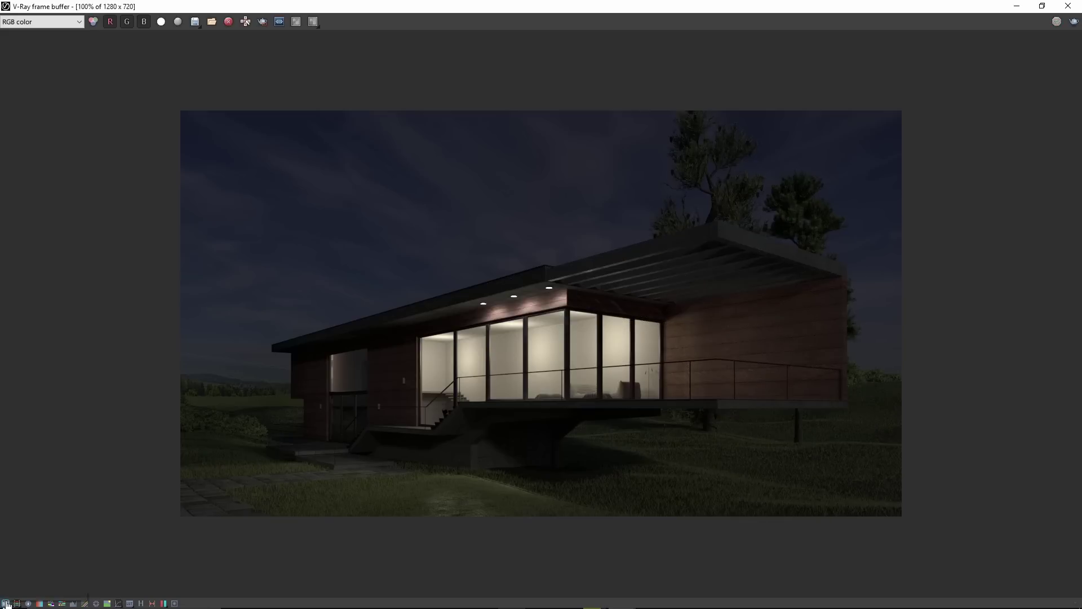
- Enable a tone curve on the render with its bottom point pulled to zero
left_click(7, 604)
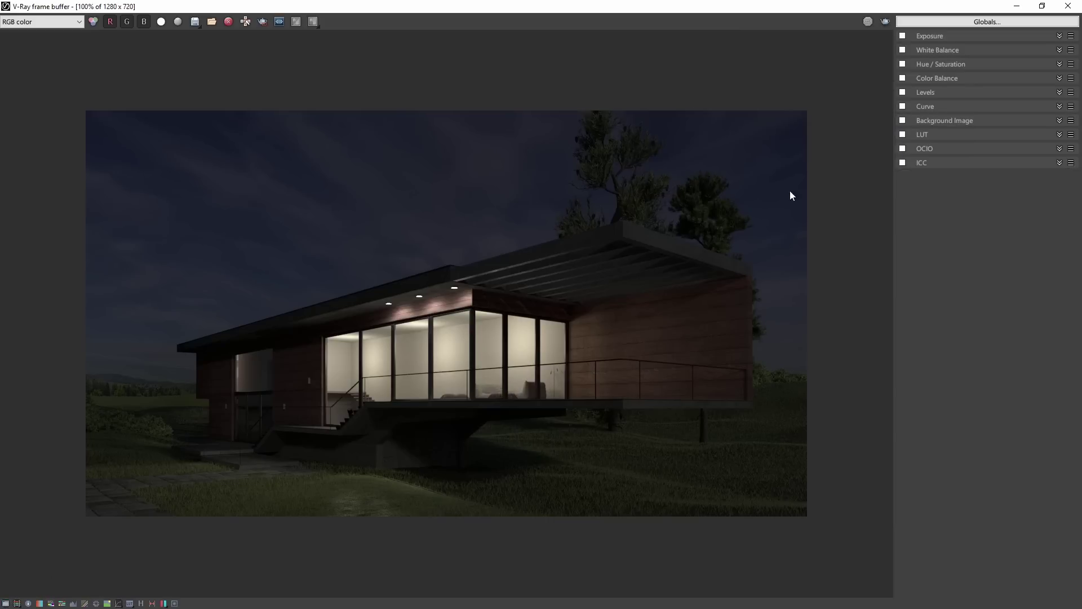
left_click(903, 106)
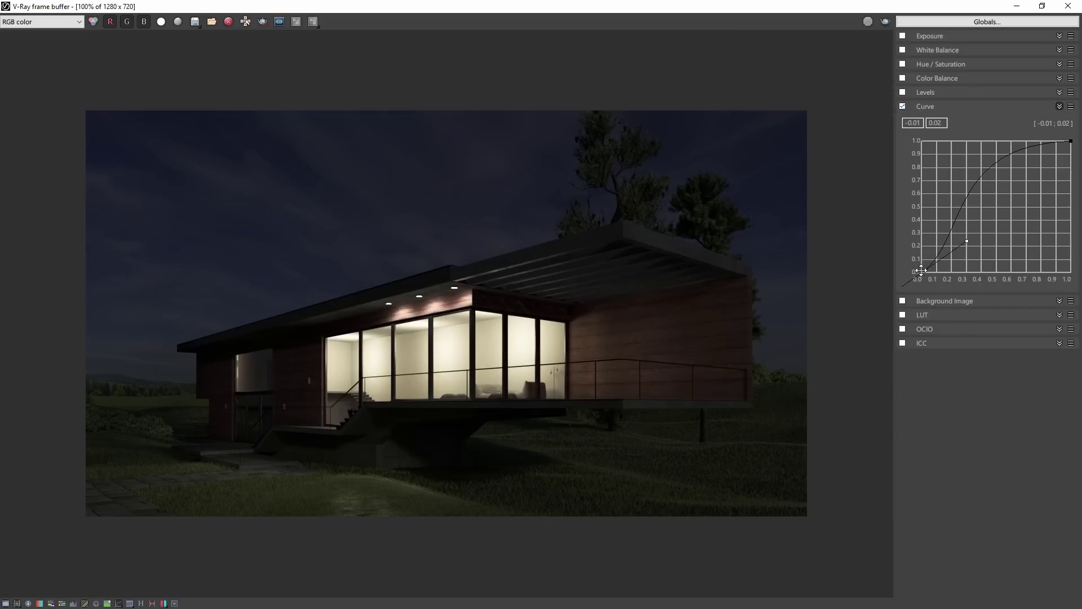
left_click_drag(920, 270, 922, 272)
- Tint shadows cool and highlights toward red with Color Balance, and enable Hue/Saturation
left_click(953, 78)
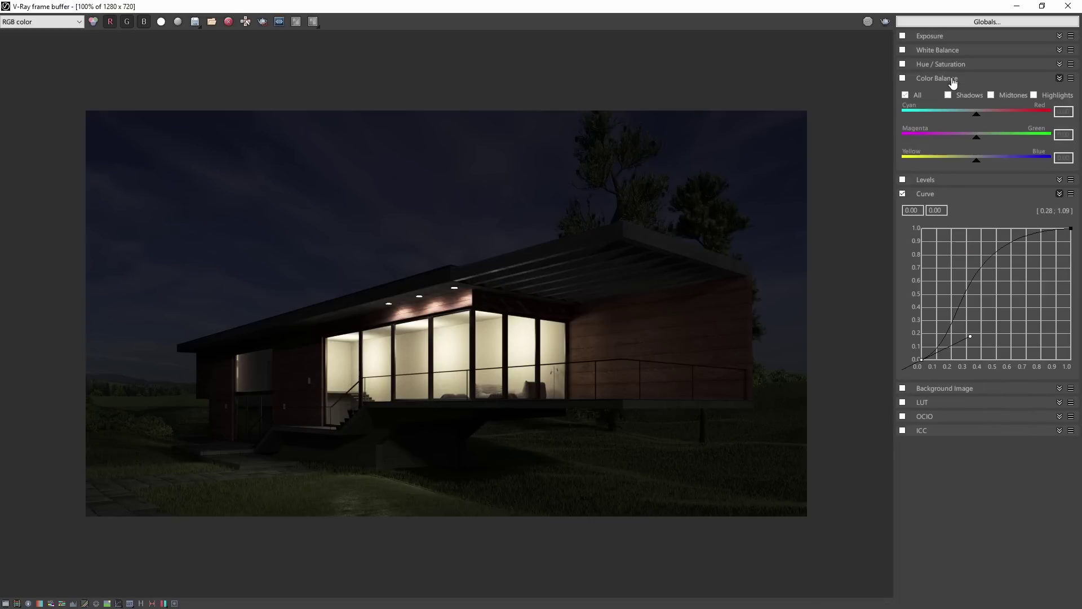
left_click(903, 78)
left_click(948, 95)
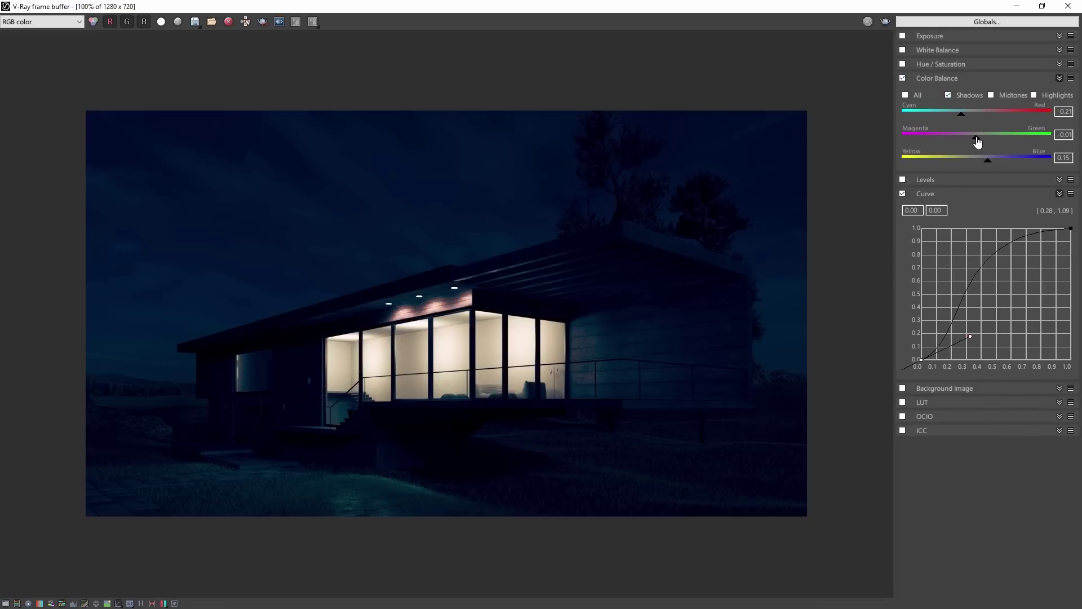
left_click_drag(978, 143, 996, 167)
left_click(1034, 95)
left_click_drag(1015, 114, 1025, 119)
left_click(942, 66)
left_click(903, 64)
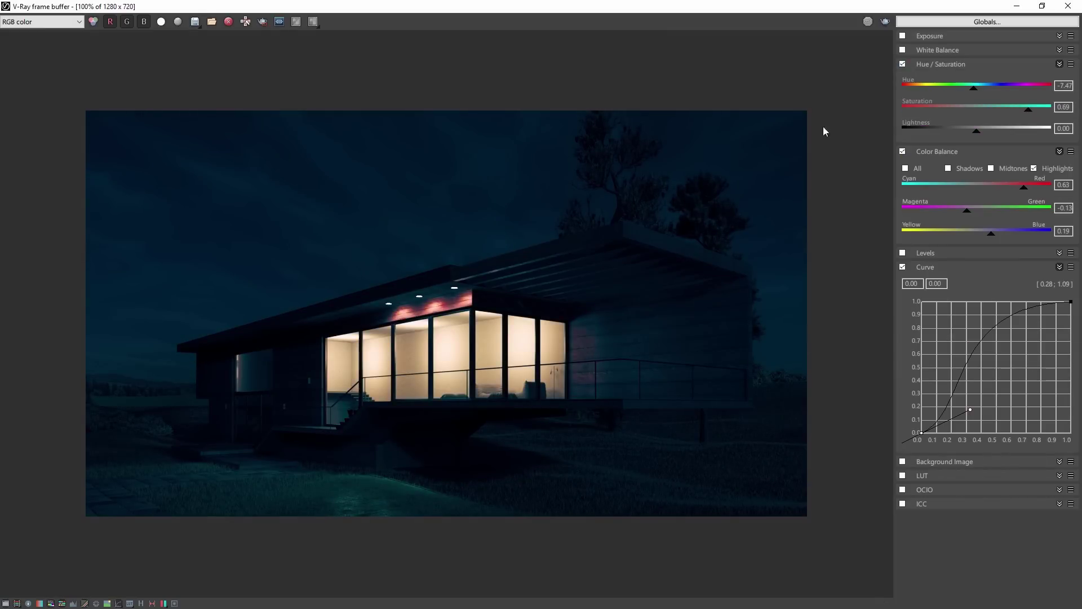
- Turn on Bloom Effect in the Lens Effects panel, then close that panel
left_click(62, 603)
left_click(163, 602)
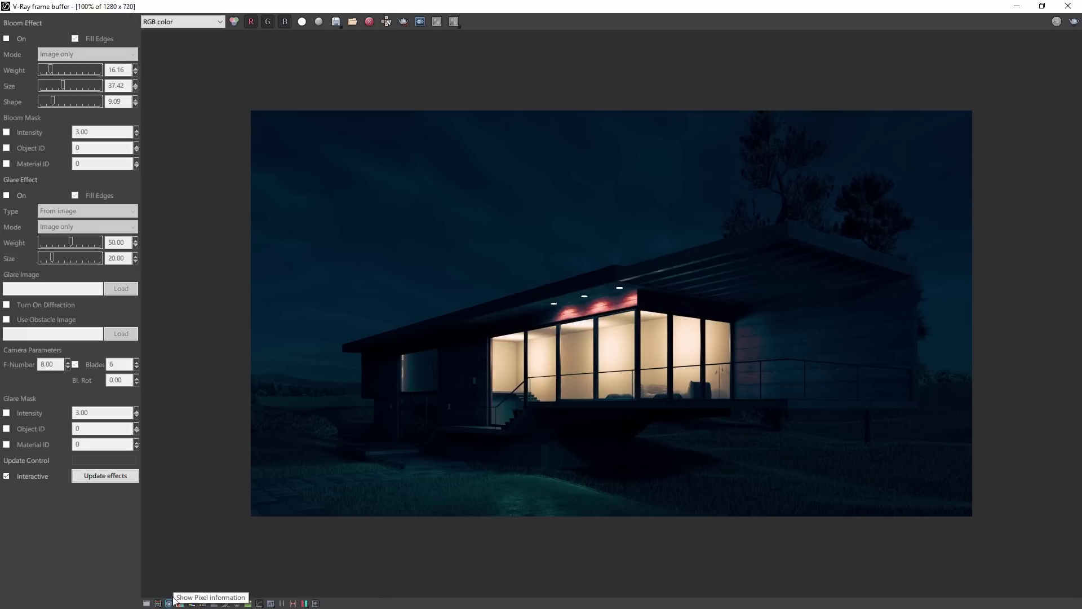
left_click(7, 39)
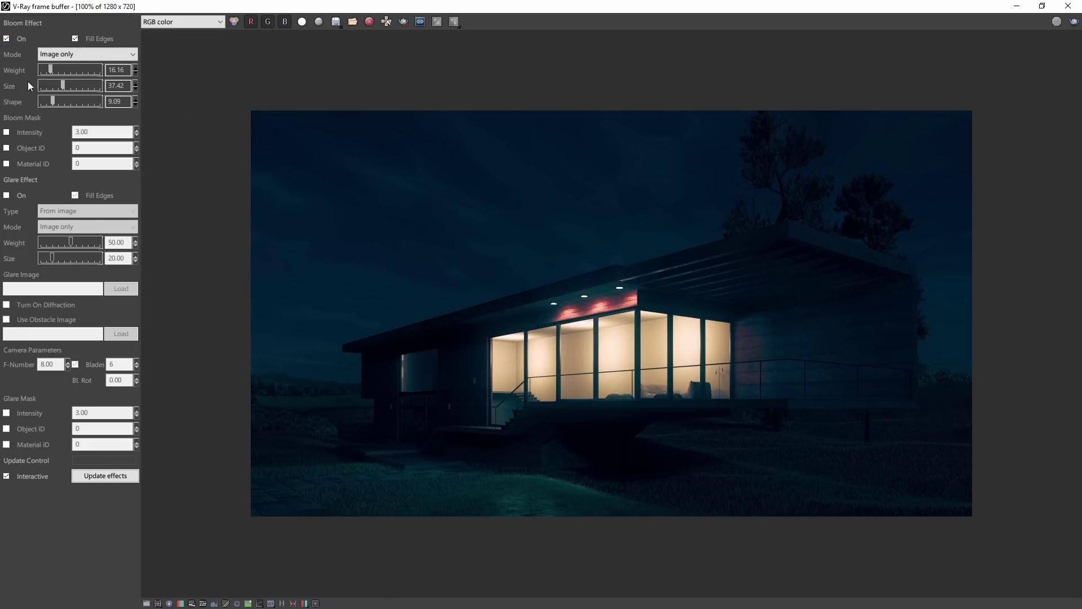
left_click(316, 604)
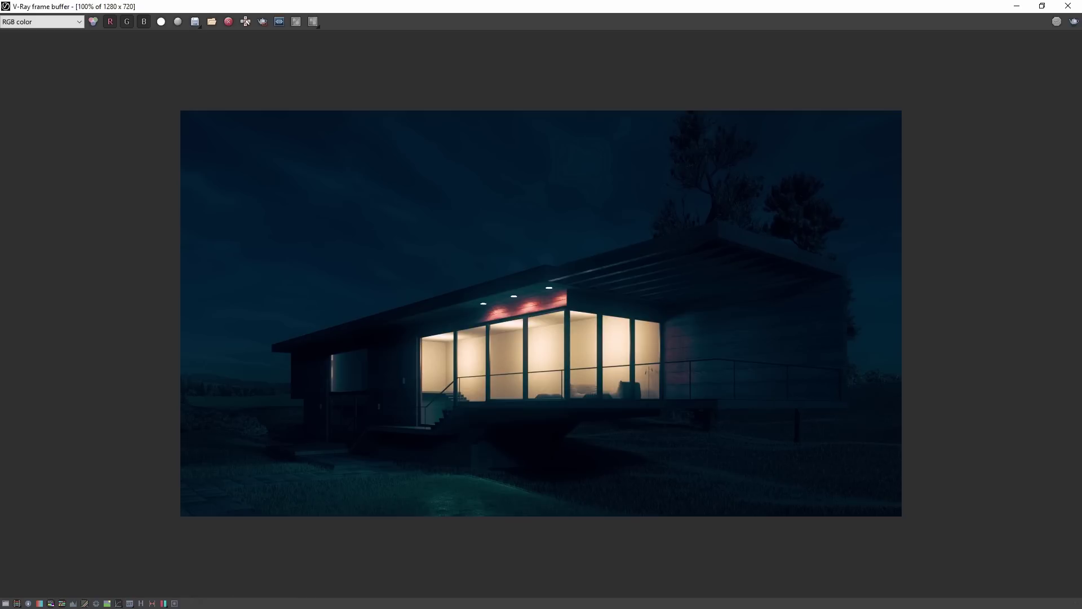